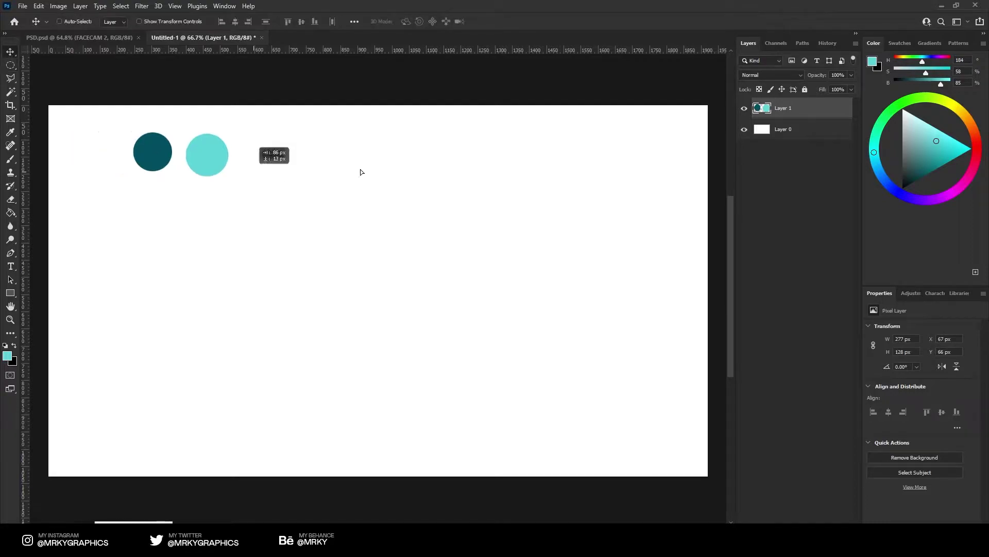
Copy the area of Layer 0 right of the swatches to a new layer about 632 × 1080 px and fill it with light turquoise
drag(10, 65, 47, 65)
click(793, 129)
drag(721, 482, 491, 73)
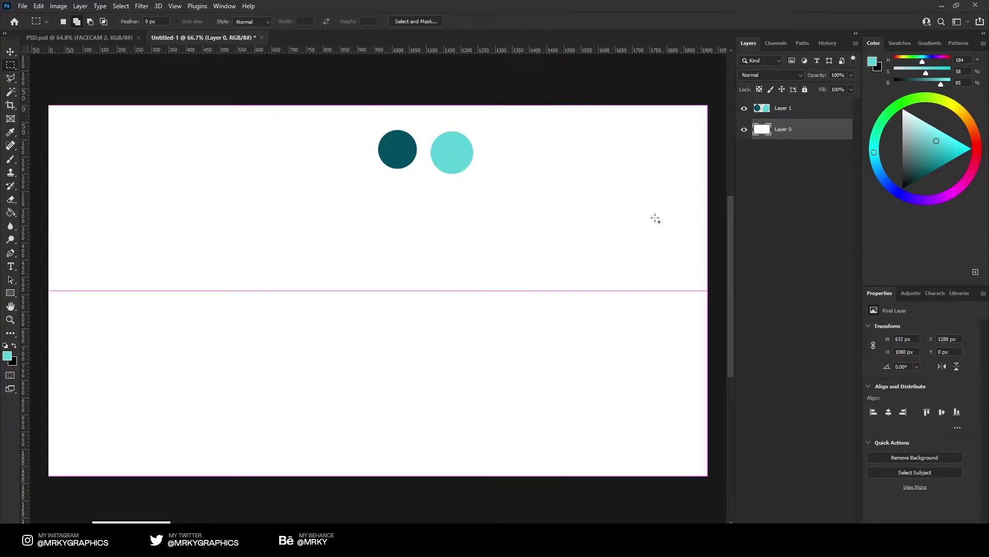
key(ctrl+j)
key(g)
click(521, 188)
key(ctrl+d)
Narrow Layer 0 so its right edge meets the left edge of the turquoise panel
click(10, 52)
click(779, 150)
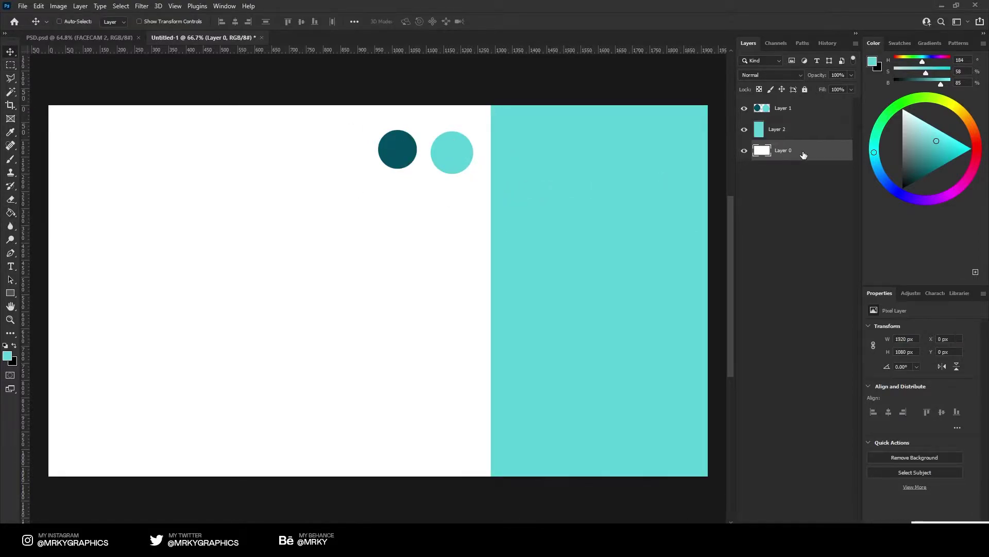
key(ctrl+t)
drag(707, 290, 492, 281)
key(Return)
ctrl+click(772, 151)
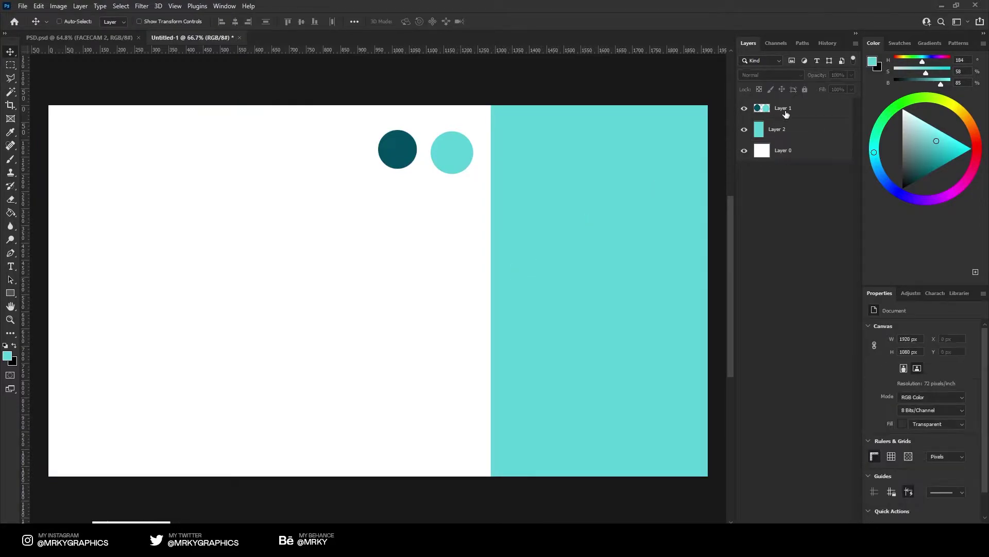
Fill Layer 0 with the dark teal sampled from the darker swatch circle, then select the swatch layer
ctrl+click(768, 154)
key(i)
click(387, 150)
key(g)
click(392, 191)
key(ctrl+d)
click(786, 116)
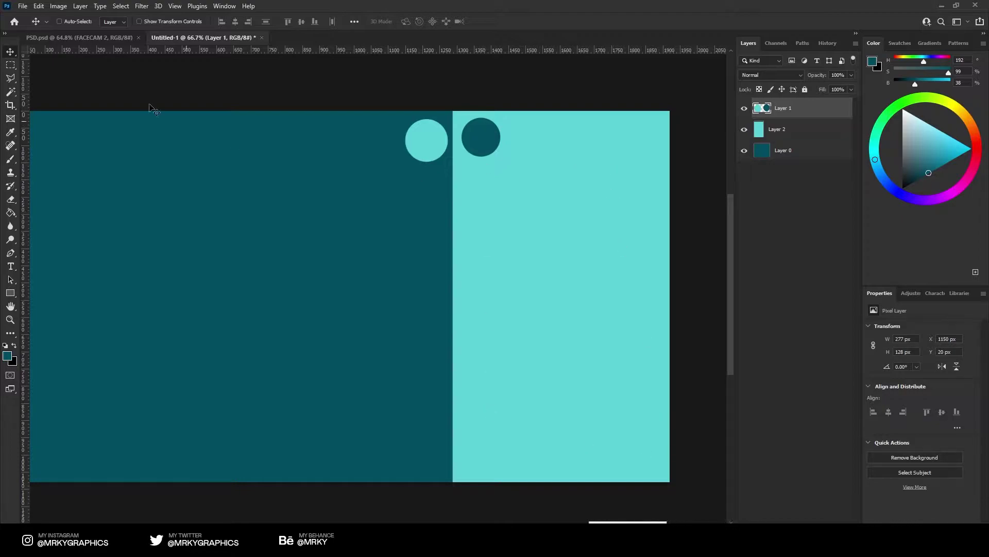
Check the layout in PSD.psd, then draw a dark teal rectangle about 454 × 896 px on the turquoise panel in Untitled-1
click(78, 37)
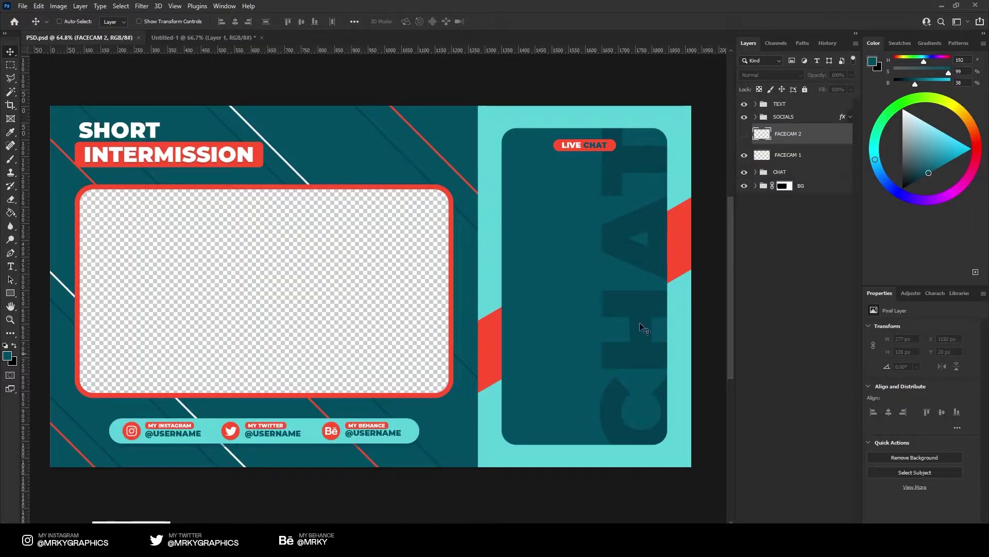
click(203, 38)
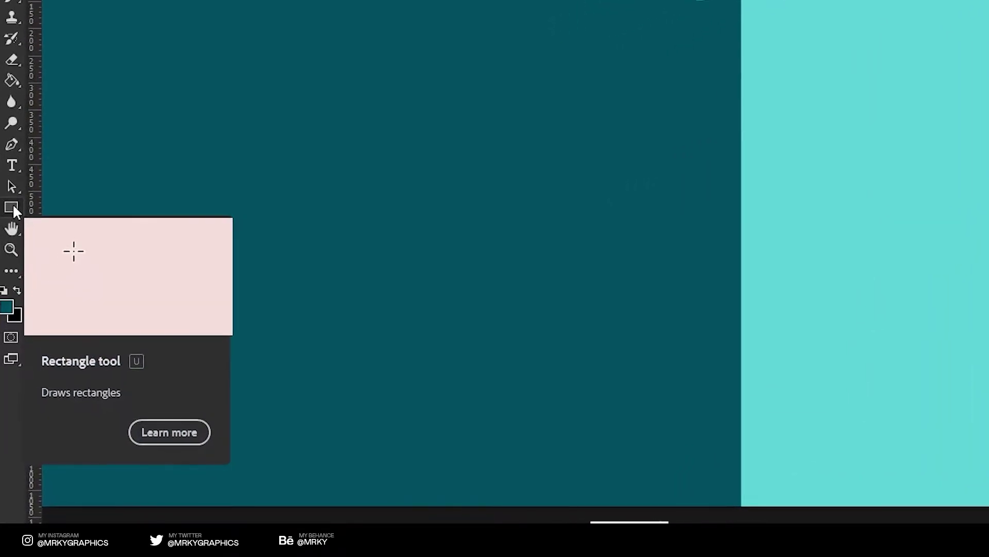
click(10, 293)
drag(507, 151, 661, 458)
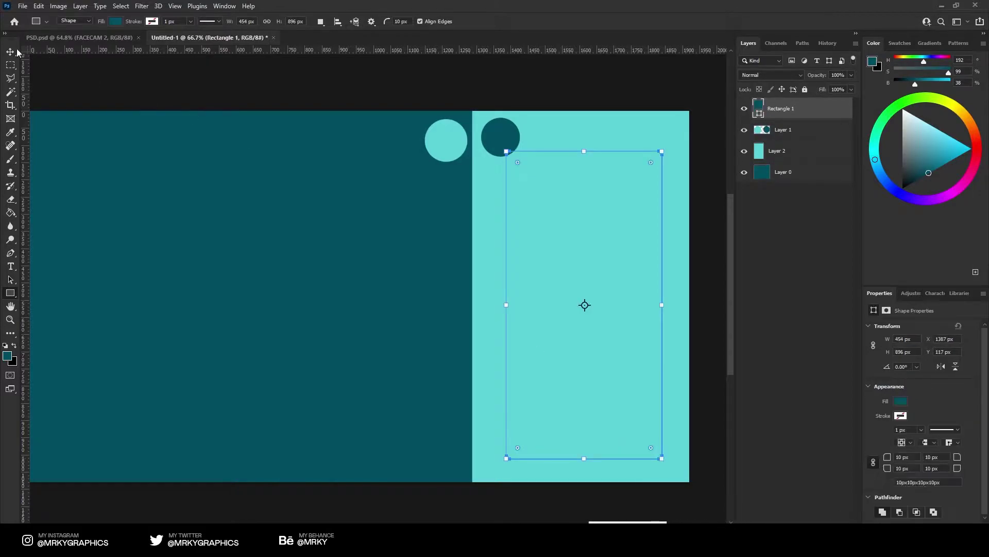
Centre the dark teal rectangle vertically on the canvas
click(11, 52)
key(ctrl+a)
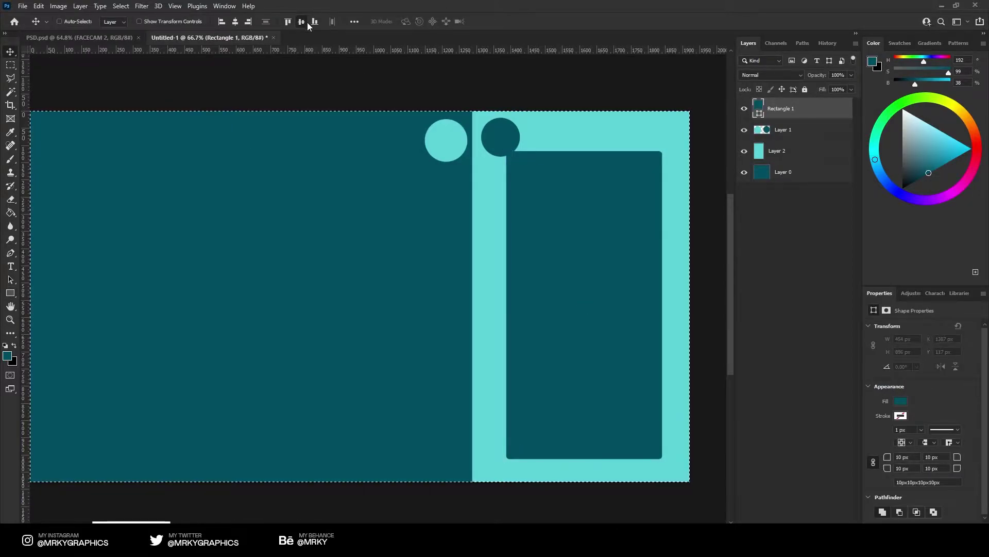
click(302, 22)
key(ctrl+d)
Place a vertical guide at the horizontal centre of the turquoise panel
click(495, 194)
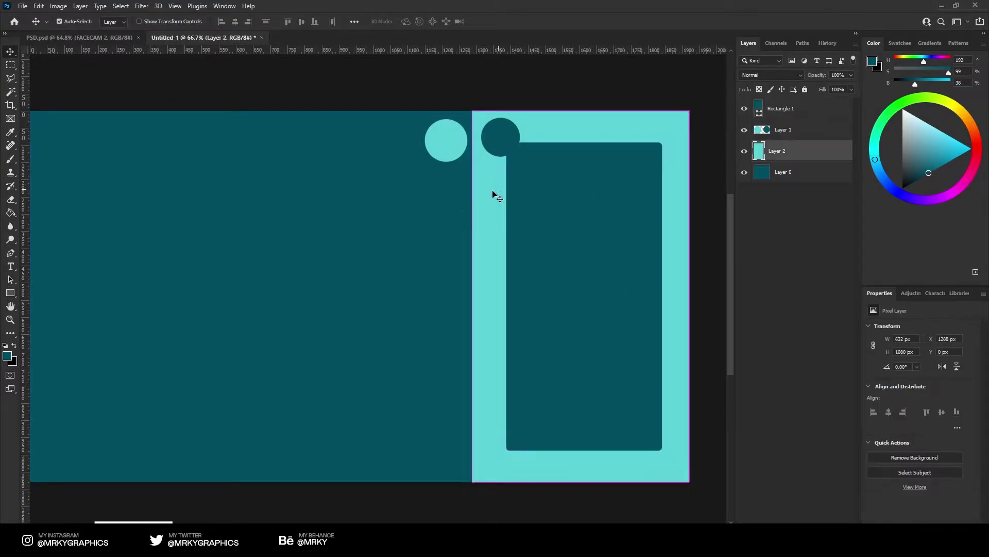
key(ctrl+t)
drag(25, 245, 580, 265)
key(Return)
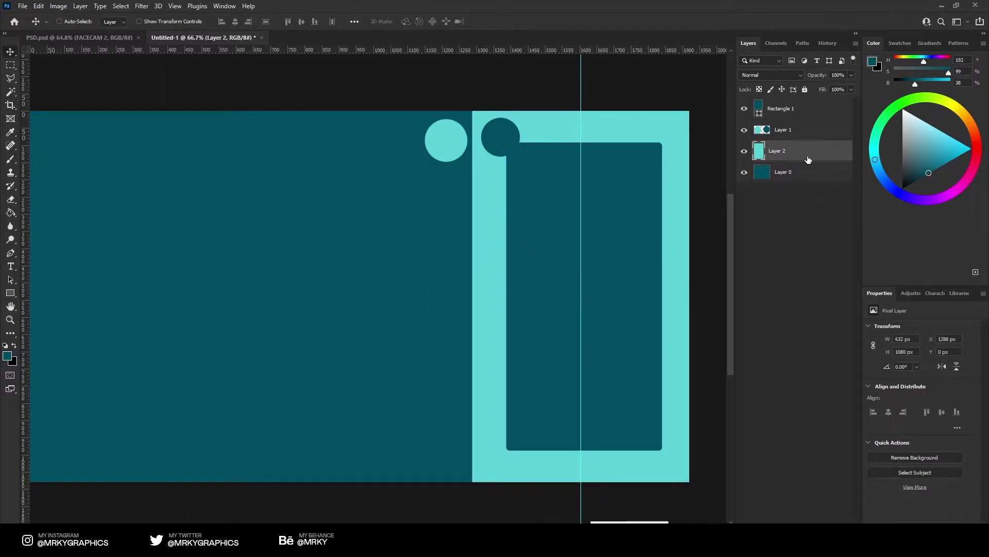
Centre the dark teal rectangle horizontally on the vertical guide
click(777, 110)
key(ctrl+t)
drag(627, 202, 623, 202)
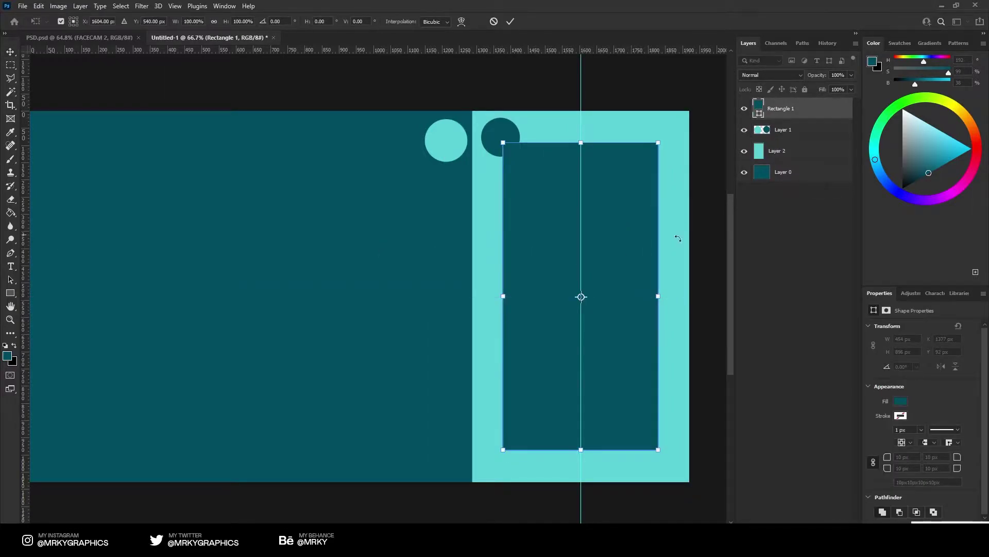
key(Return)
Round all corners of the dark teal rectangle to a 43 px radius
click(902, 457)
key(Return)
scroll(592, 216, right, 3)
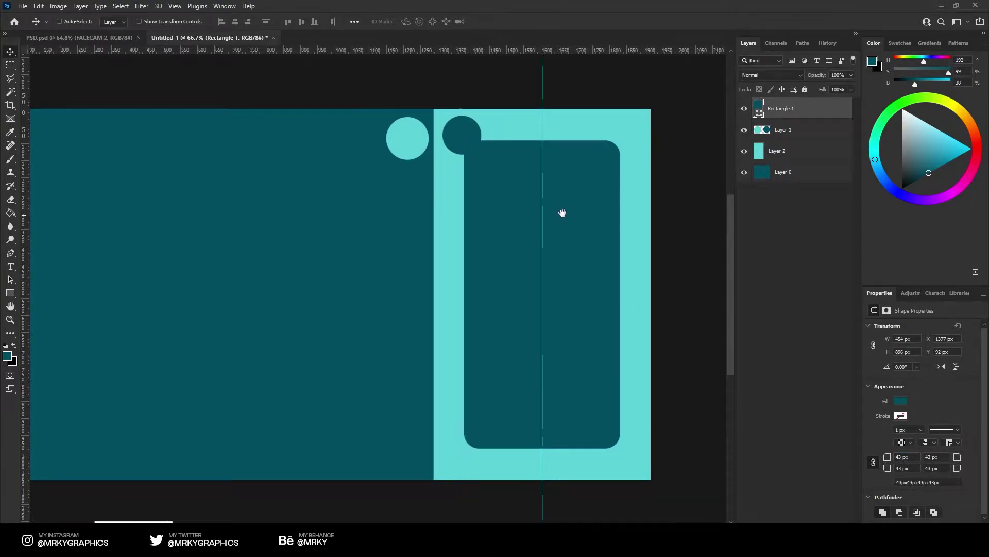
Delete Layer 1, which holds the two colour swatch circles
click(783, 130)
key(ctrl+t)
drag(376, 158, 391, 150)
key(Return)
key(Delete)
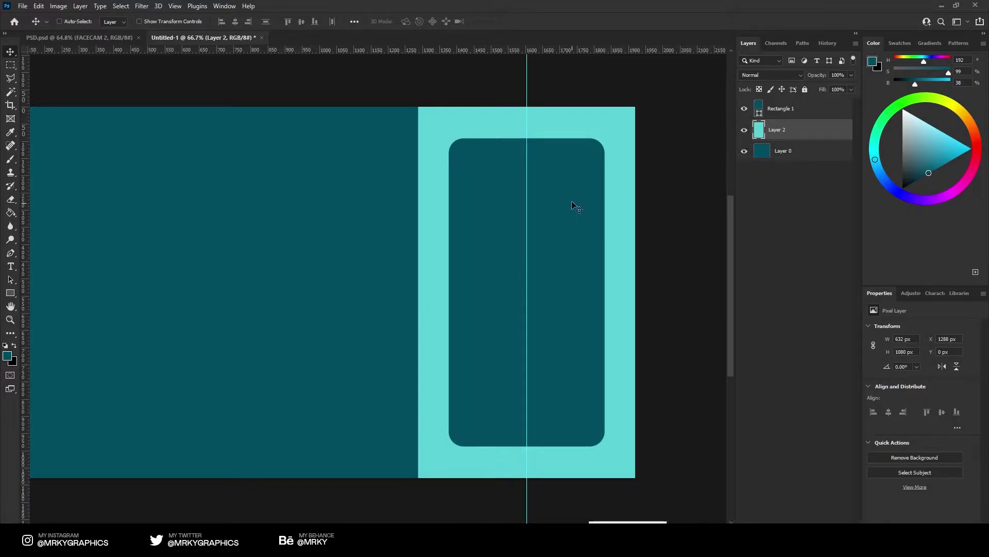
Sample the red of the INTERMISSION banner in PSD.psd as the foreground colour and return to Untitled-1
key(z)
scroll(570, 145, up, 5)
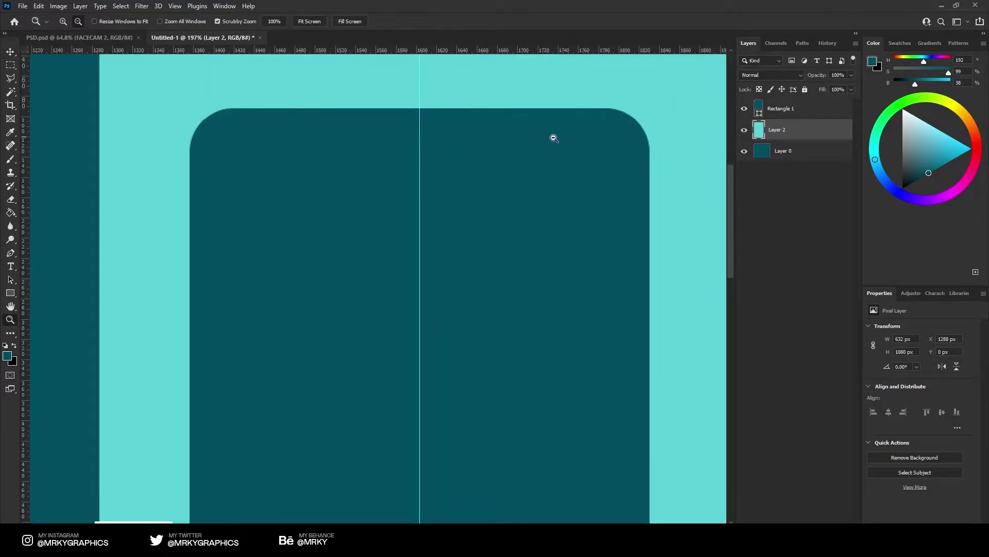
click(70, 39)
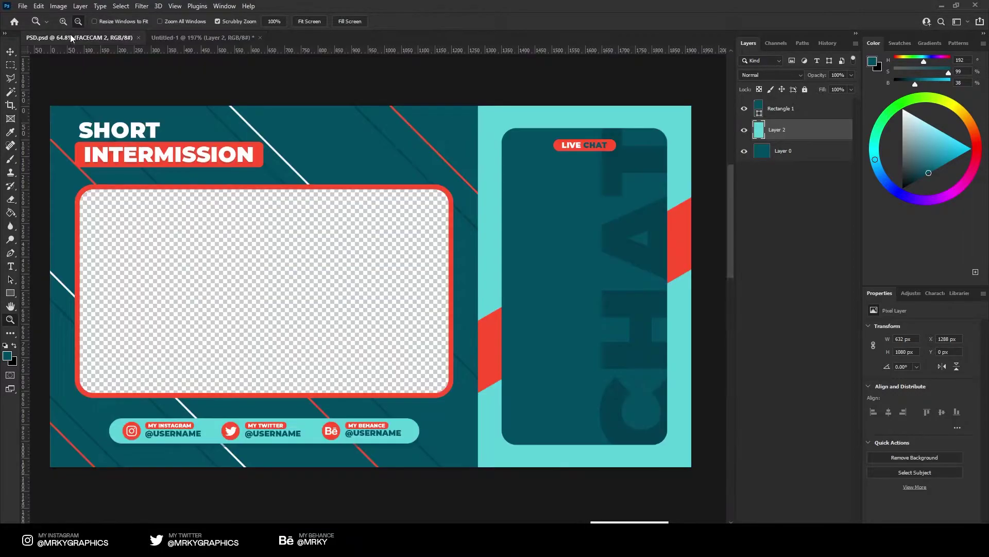
key(i)
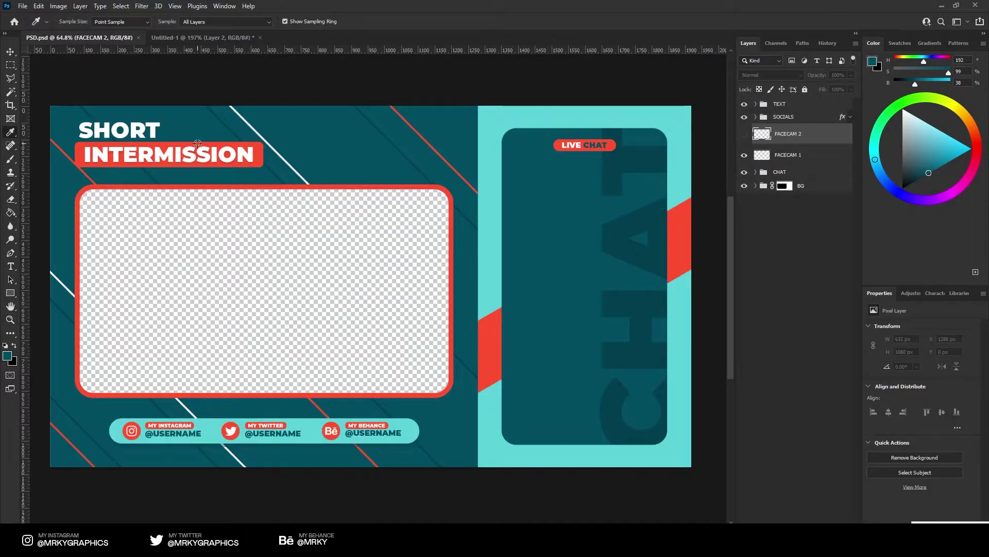
click(197, 143)
click(204, 37)
Draw a red rectangle about 196 × 38 px near the dark panel's upper edge and set its corner radius to 19 px
key(z)
scroll(471, 128, up, 2)
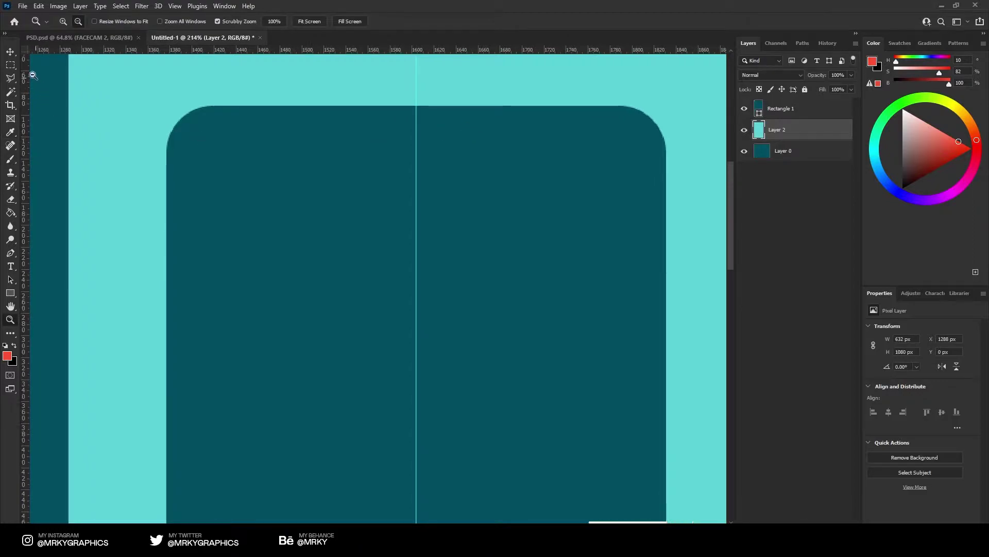
click(10, 293)
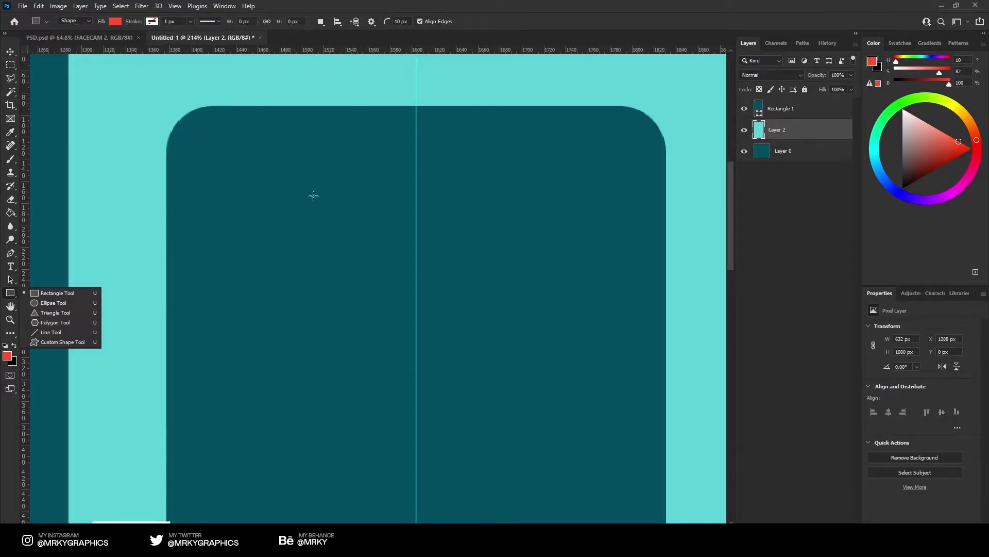
click(52, 292)
drag(311, 131, 525, 172)
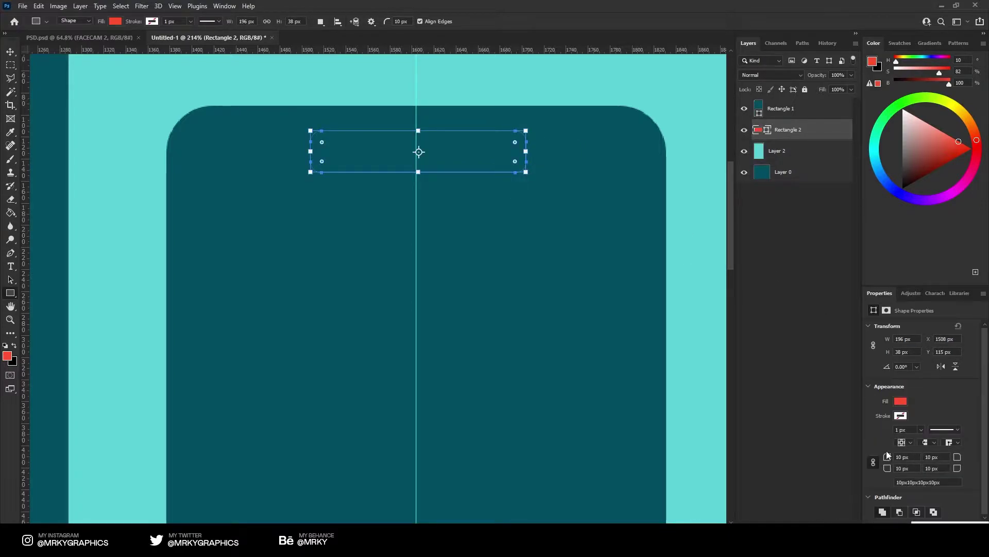
key(Return)
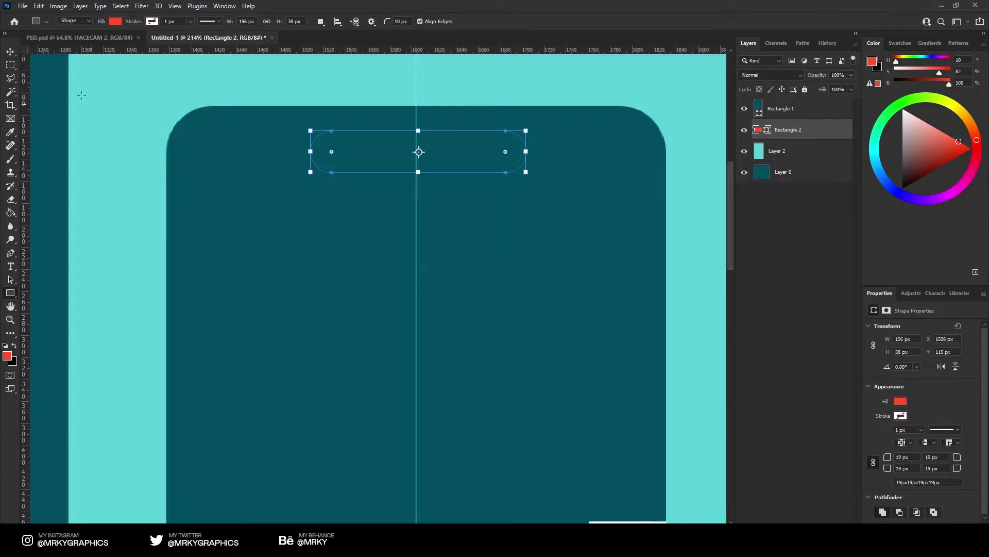
Bring the red pill above the dark panel in the layer order and centre it on the guide at X 1506, Y 114 px
click(12, 52)
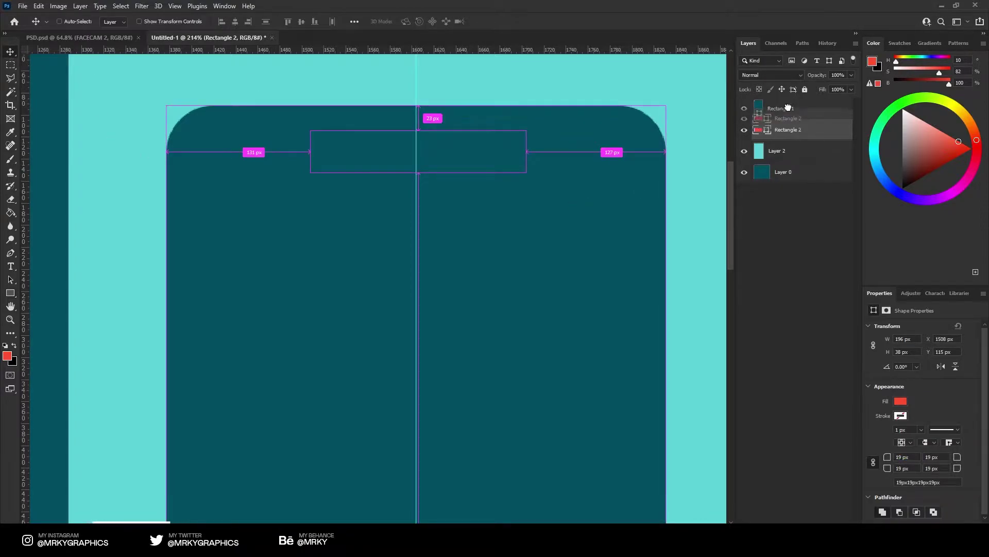
key(ctrl+bracketright)
key(ctrl+t)
key(Left)
key(Left)
drag(479, 147, 482, 141)
key(Return)
key(z)
scroll(480, 140, down, 5)
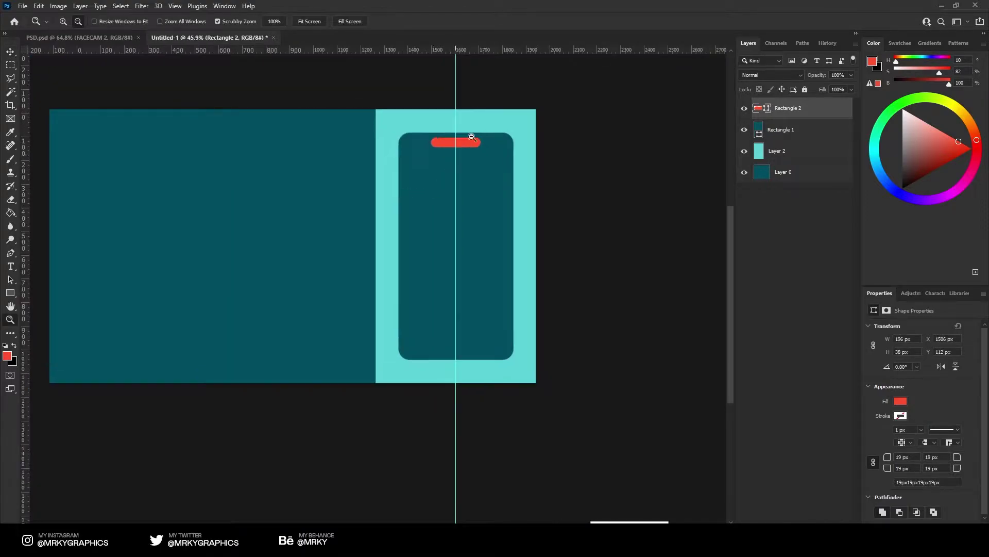
scroll(479, 129, up, 2)
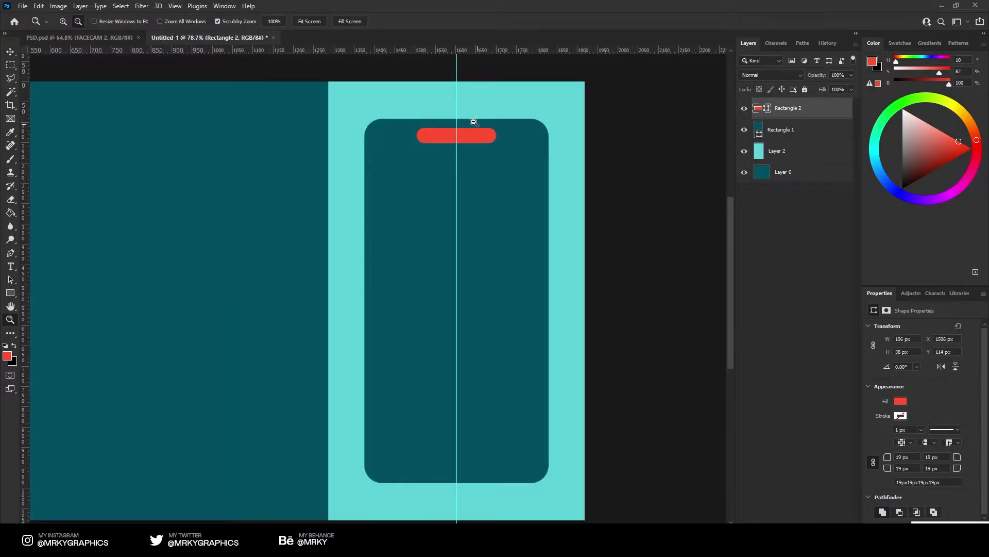
Add the text "LIVE CHAT" in Montserrat Black 35 pt above the dark panel and colour it white (ffffff)
scroll(473, 123, up, 4)
click(11, 266)
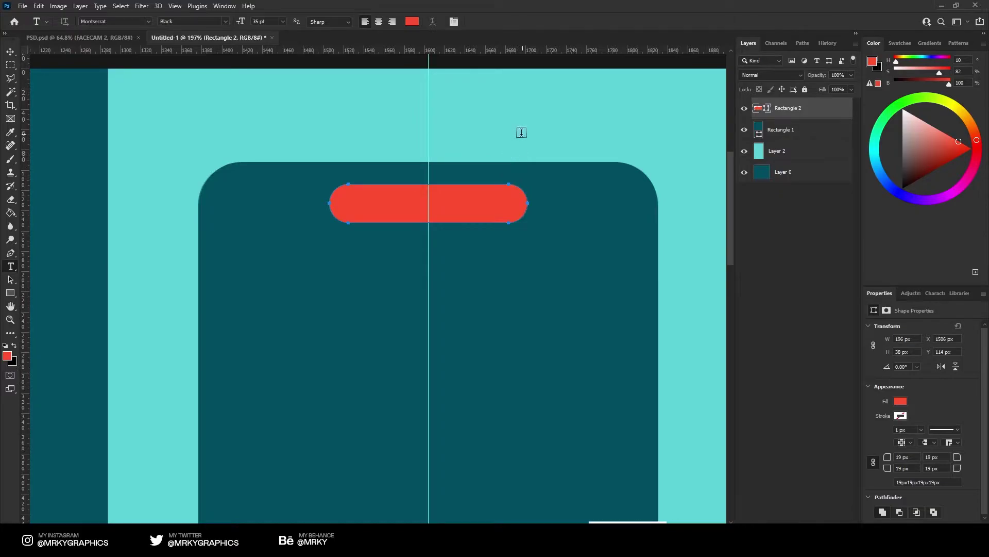
click(368, 136)
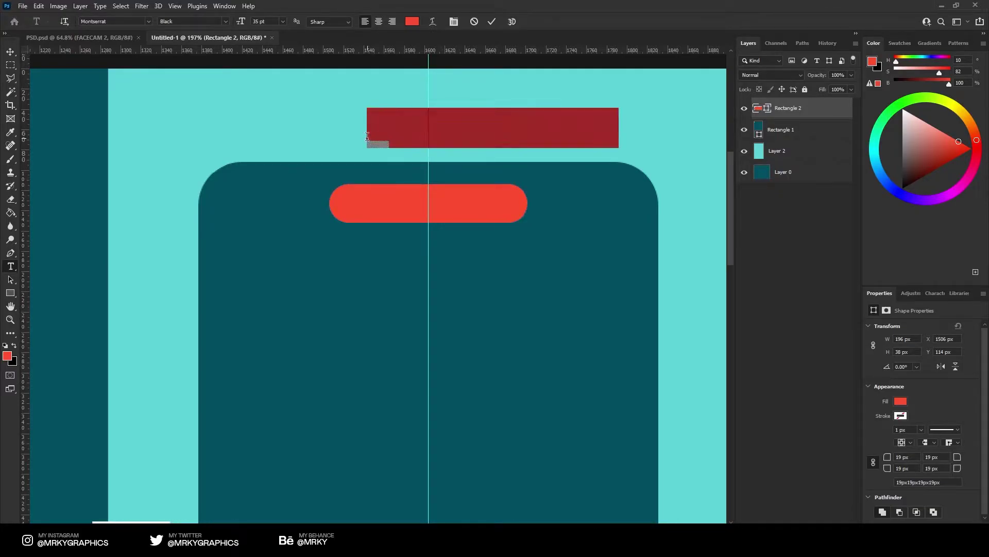
text(LIVE CHAT)
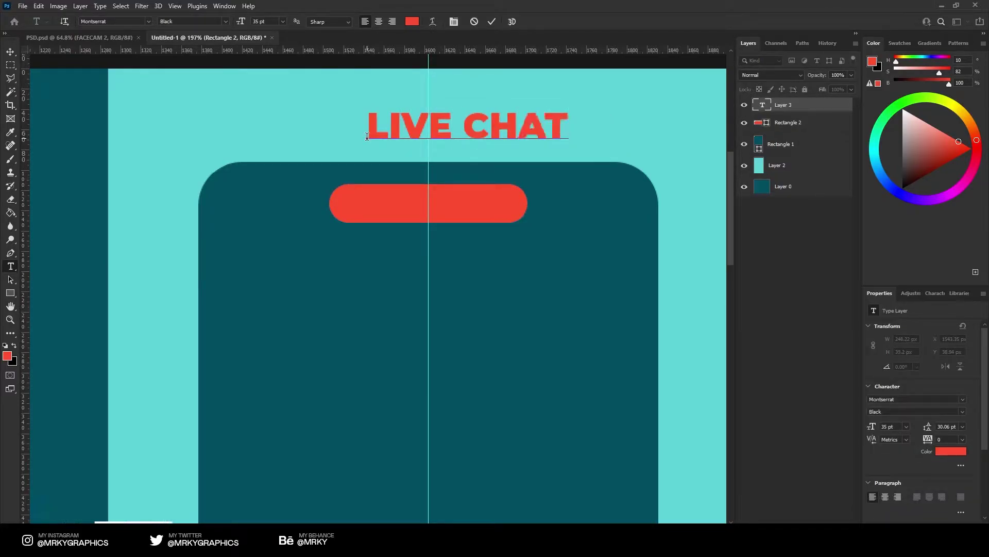
key(ctrl+a)
click(412, 21)
click(650, 232)
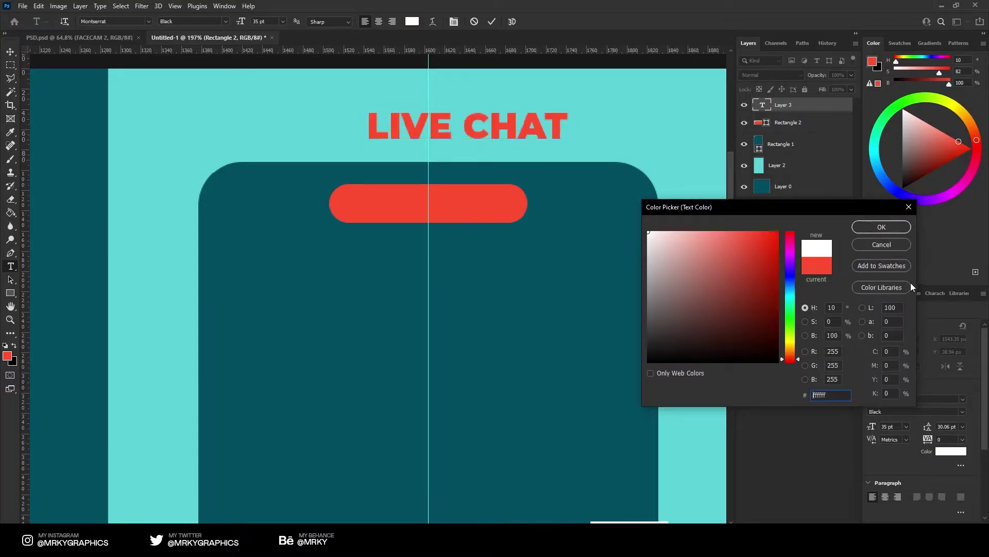
click(883, 225)
Move the LIVE CHAT text onto the red pill and scale it down to about 26.44 pt so it fits inside
click(15, 52)
drag(443, 134, 463, 206)
drag(529, 204, 503, 201)
key(Return)
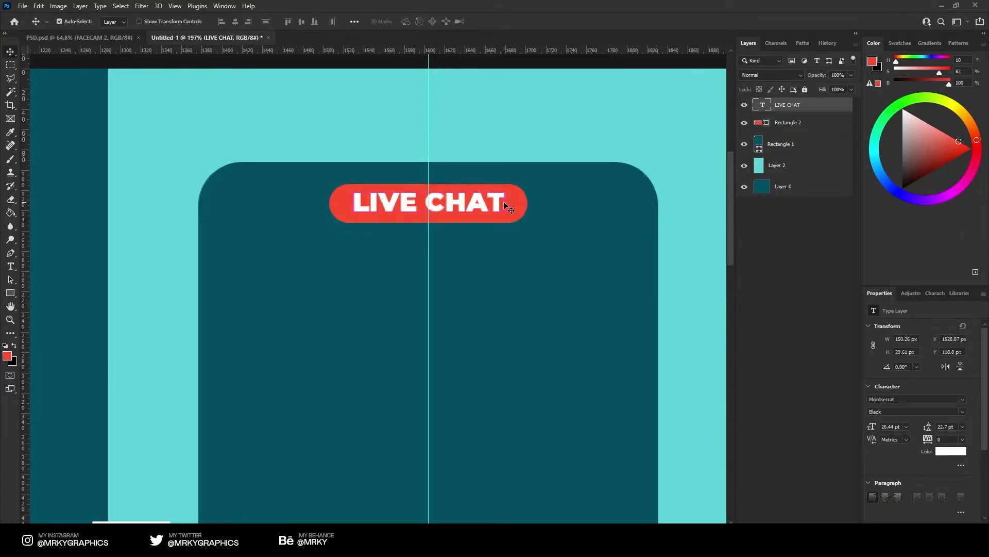
Colour the word "CHAT" in the badge text dark teal (014e61)
key(t)
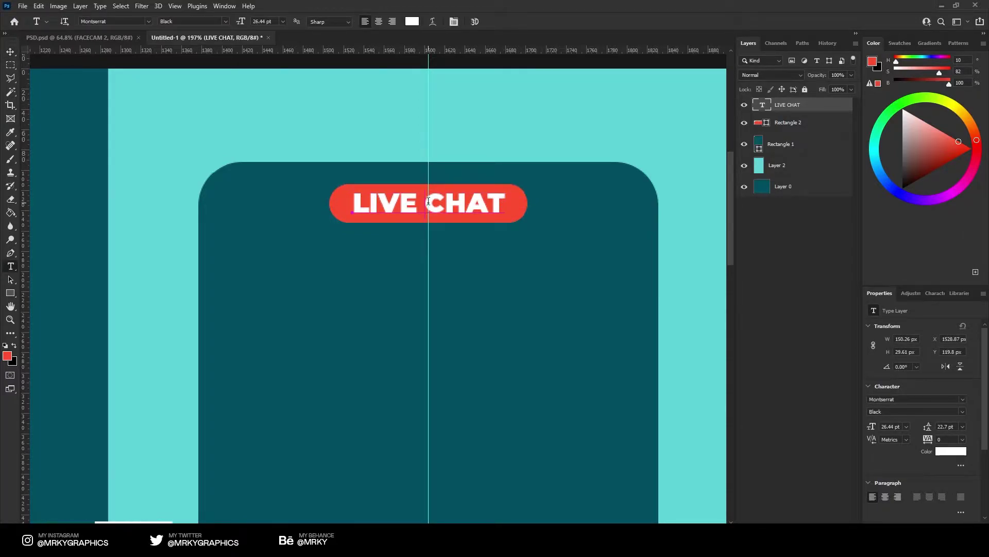
drag(428, 201, 525, 190)
click(412, 21)
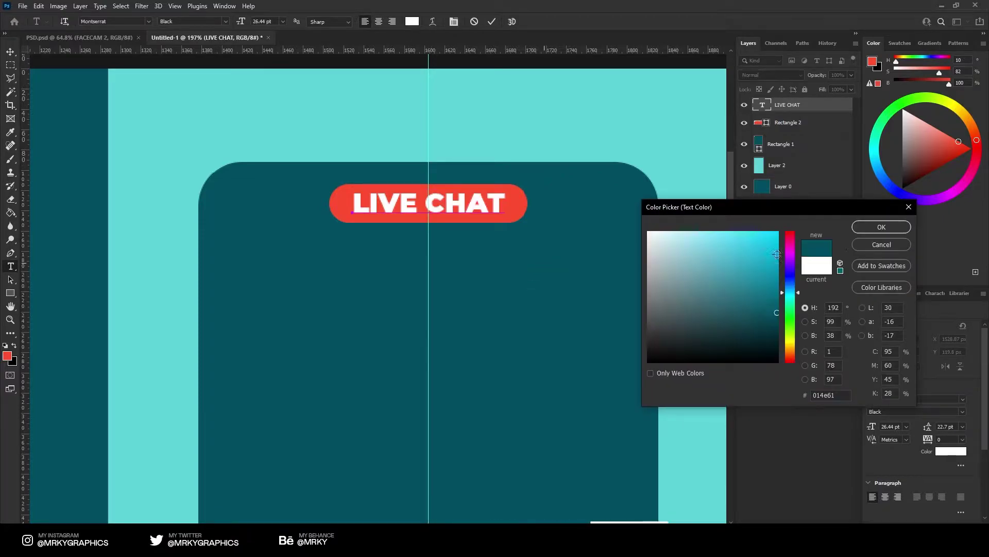
click(882, 226)
key(v)
Compare the chat panel with the finished design in PSD.psd and return to Untitled-1
click(81, 41)
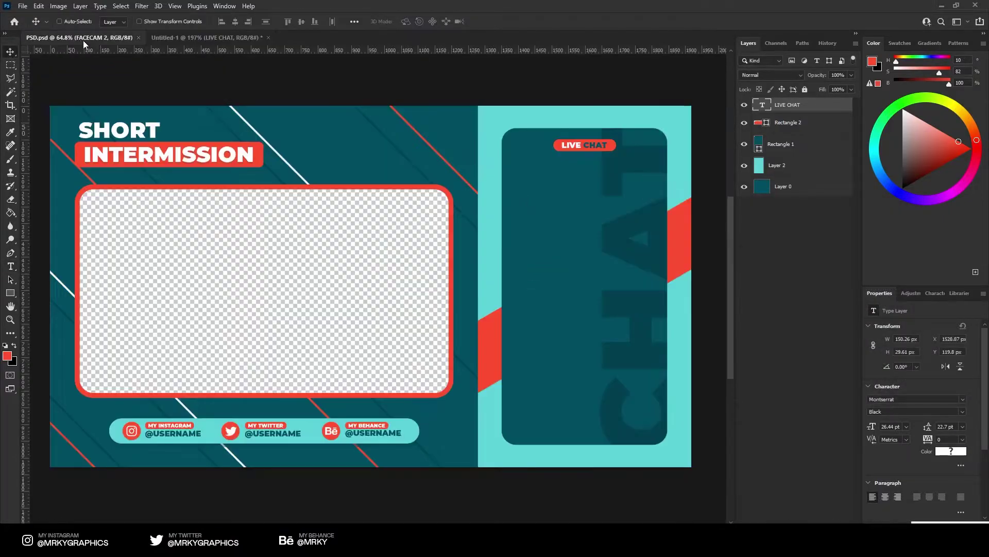
click(206, 37)
key(z)
scroll(453, 214, down, 5)
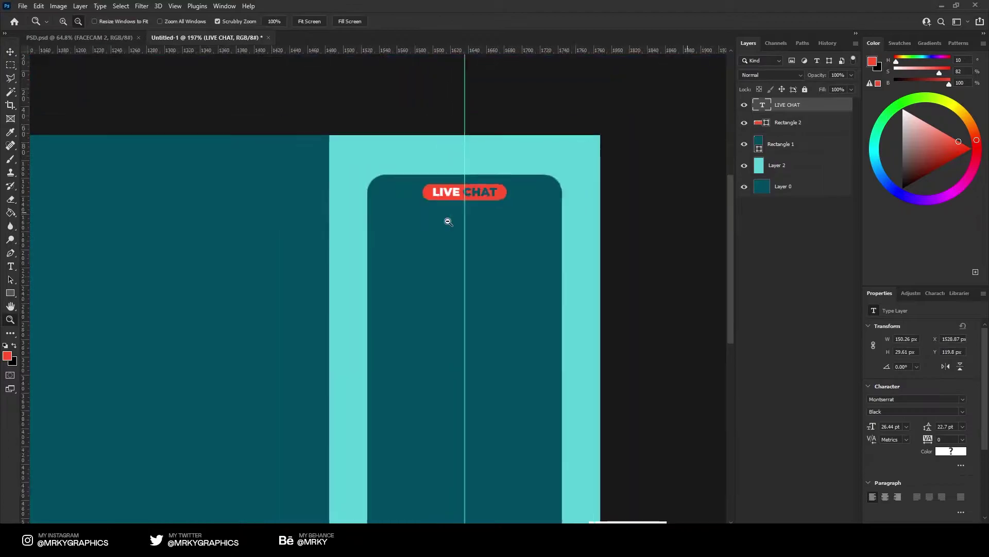
drag(473, 190, 513, 151)
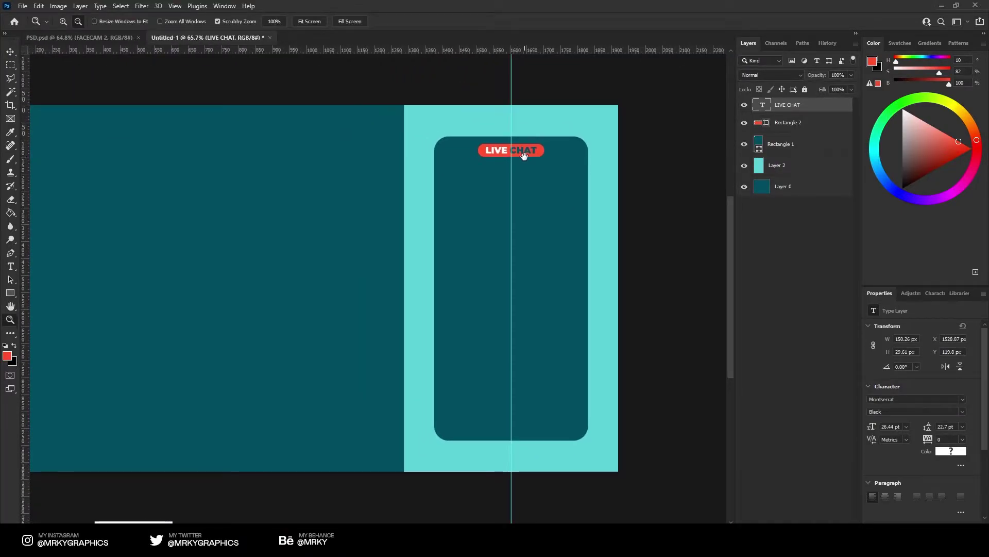
key(t)
key(Return)
key(ctrl+Return)
key(z)
scroll(638, 210, up, 2)
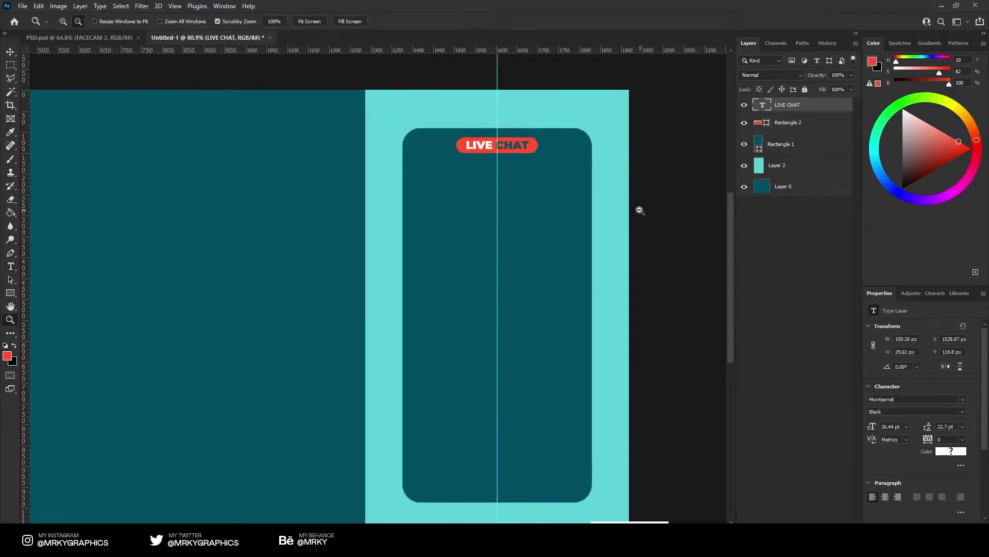
Add the text "CHAT" in Montserrat Black 35 pt inside the dark chat panel
click(11, 52)
key(ctrl)
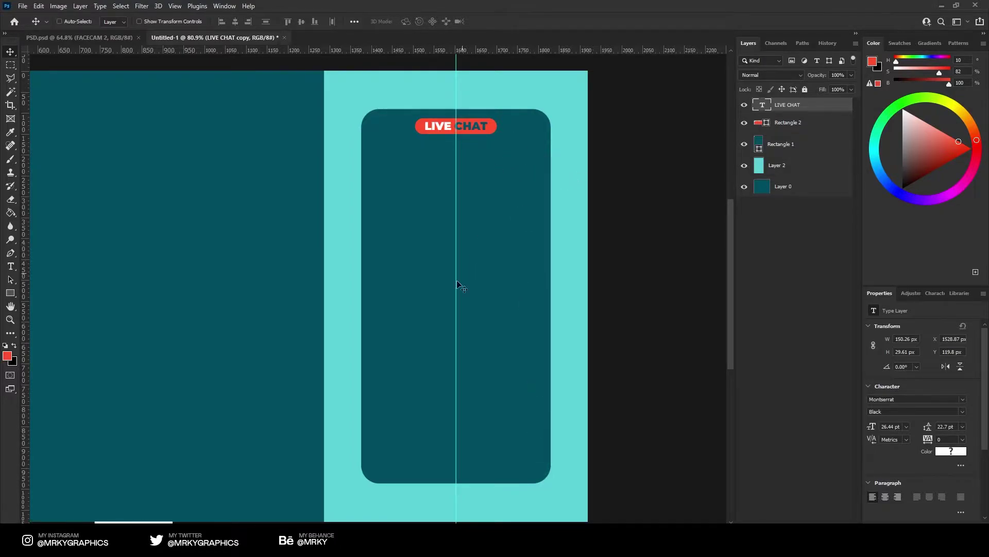
key(t)
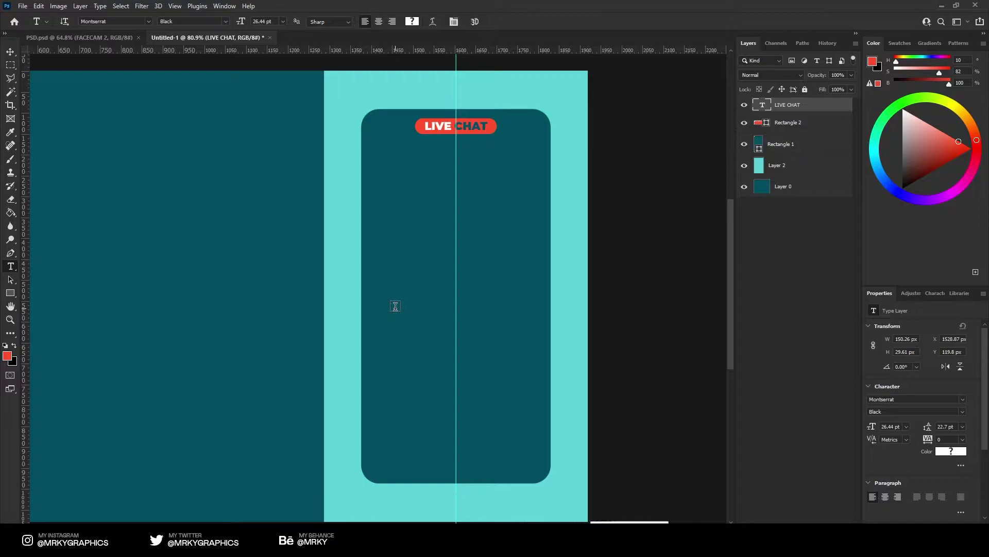
click(395, 306)
text(CH)
key(ctrl+a)
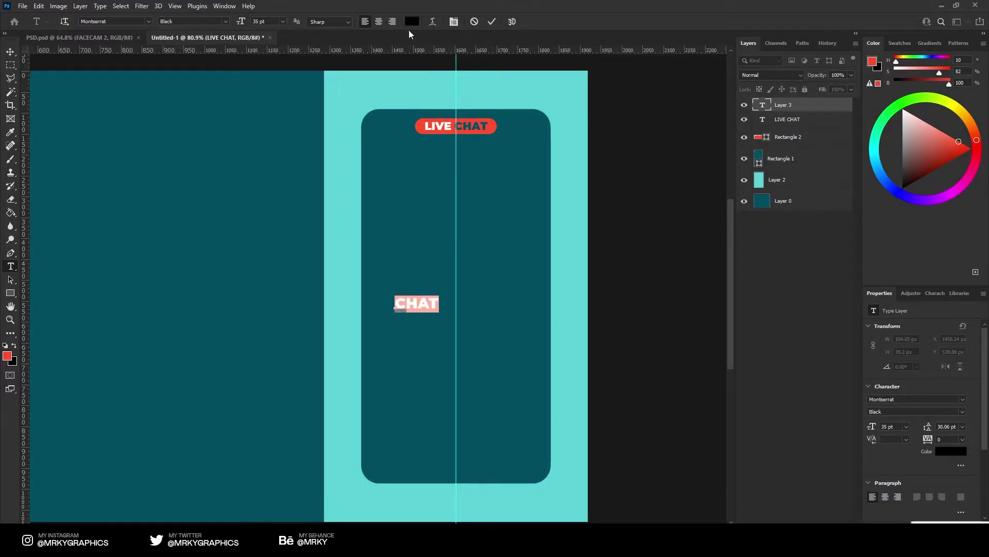
Colour the new CHAT text white (ffffff)
click(412, 21)
text(ffffff)
click(880, 227)
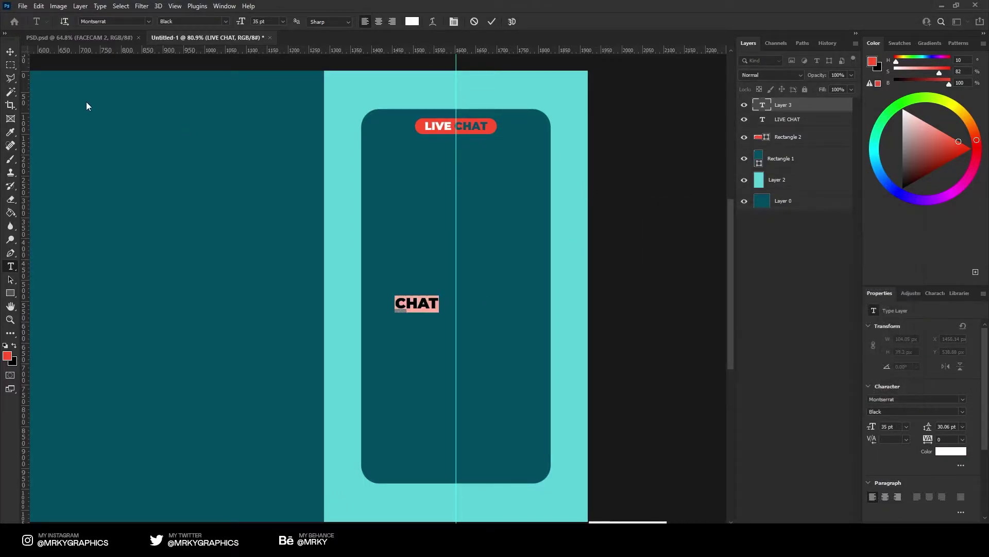
Colour the new CHAT text a darker shade of the background teal (003c4b)
click(412, 21)
click(283, 190)
click(778, 323)
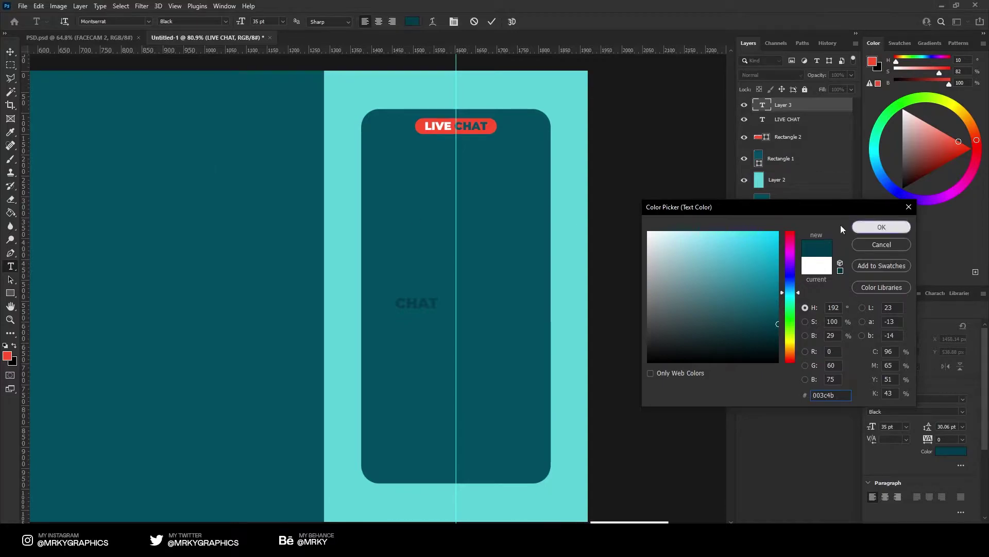
click(882, 227)
key(ctrl+Return)
Rotate the CHAT text to -90°, enlarge it to about 370 × 983 px and place it over the chat panel's right edge
key(ctrl+t)
drag(448, 304, 440, 259)
drag(424, 324, 600, 467)
drag(464, 431, 541, 436)
key(Return)
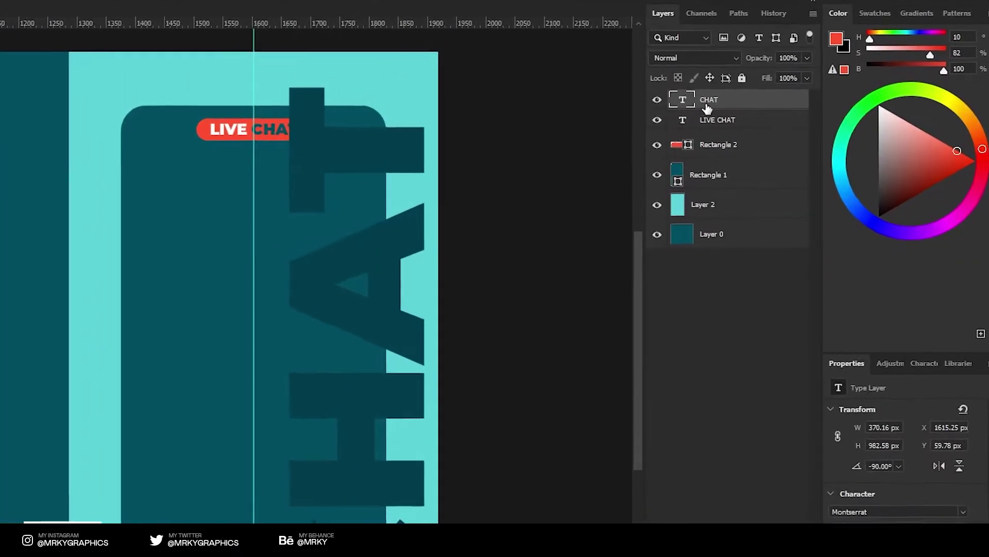
Move the CHAT layer below Rectangle 2 so that it sits directly above Rectangle 1
drag(707, 108, 707, 155)
right_click(742, 150)
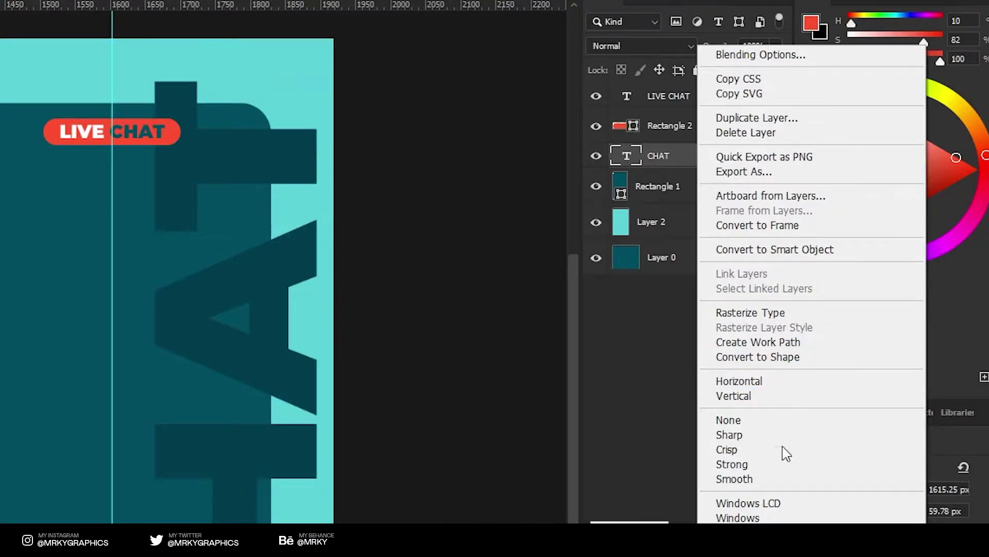
click(639, 252)
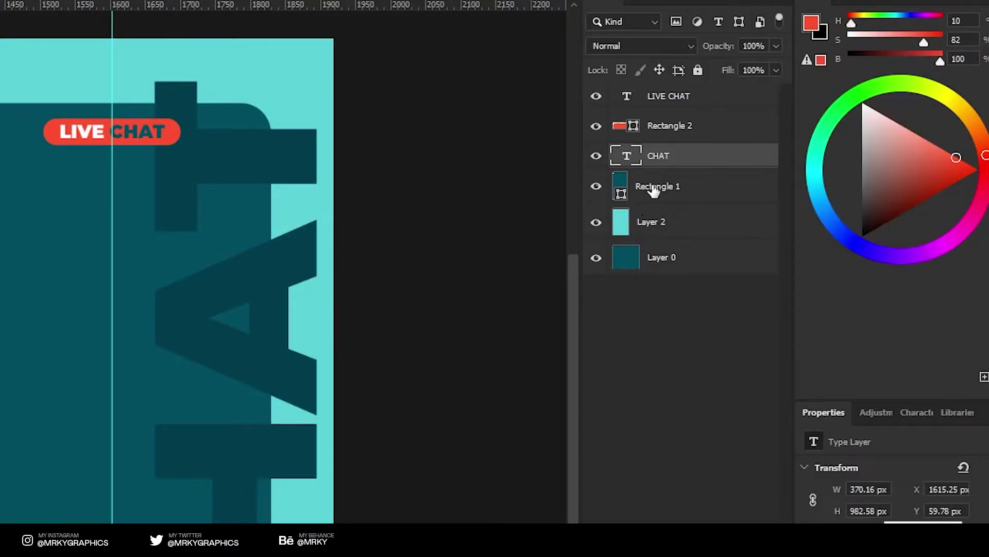
Rasterize the Rectangle 1 shape and the CHAT text layer
right_click(680, 180)
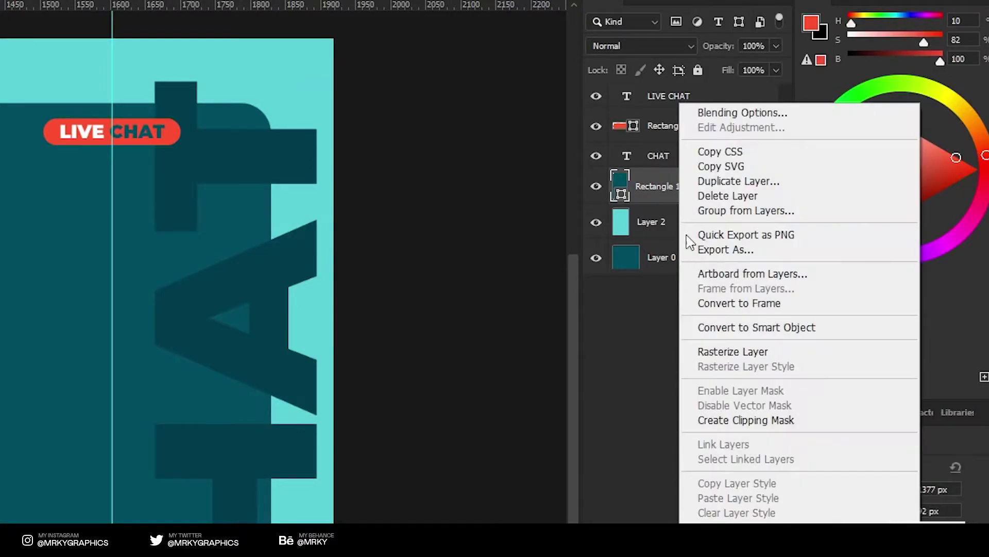
click(749, 352)
right_click(673, 152)
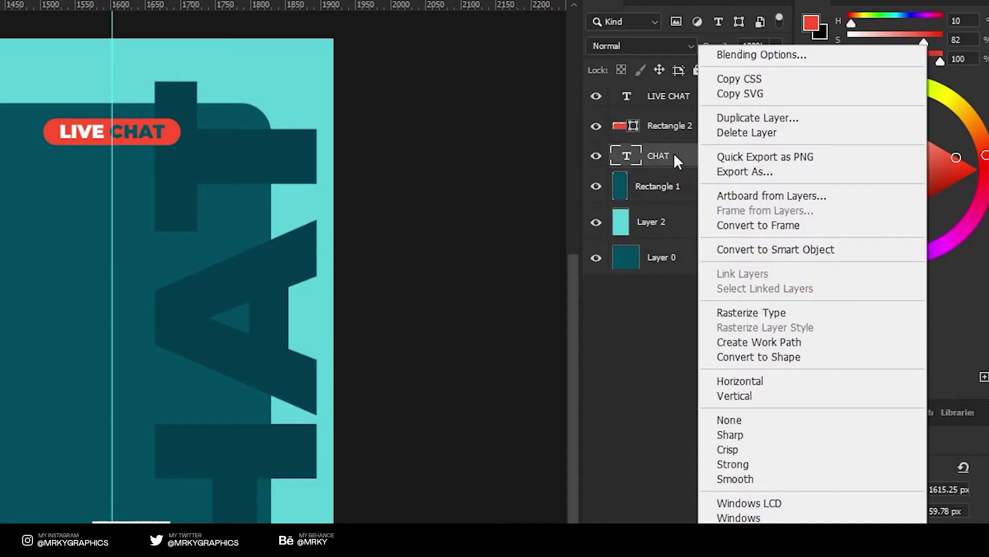
click(784, 317)
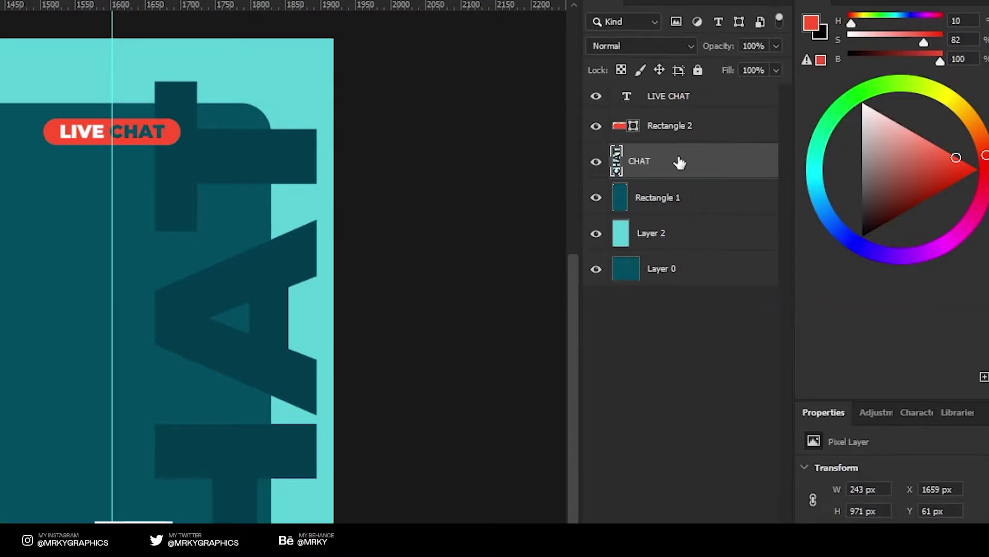
Clip the CHAT layer to Rectangle 1 with a clipping mask
right_click(676, 159)
click(763, 420)
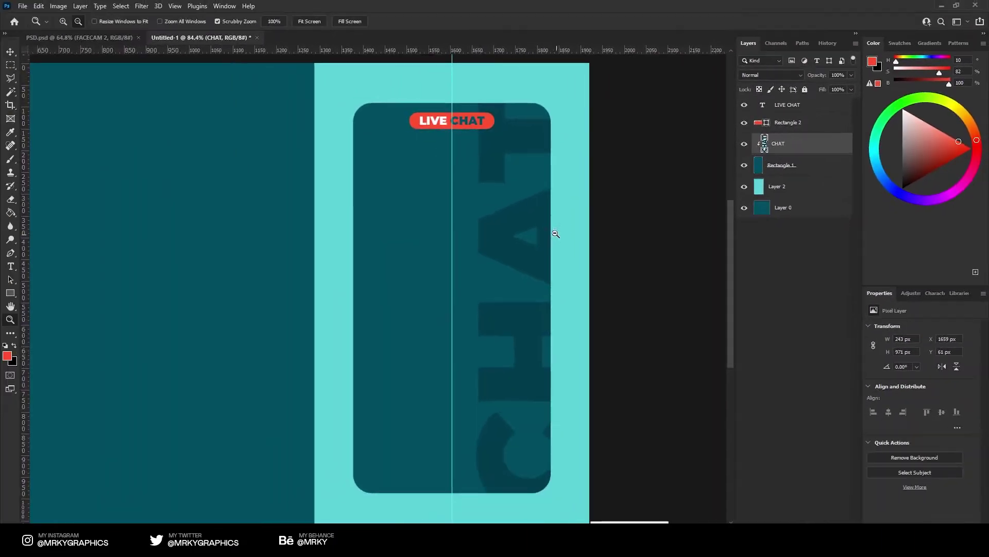
alt+click(554, 237)
drag(556, 259, 567, 194)
Draw a red rectangle about 813 × 170 px directly above Layer 2, across the lower part of the chat panel
click(10, 65)
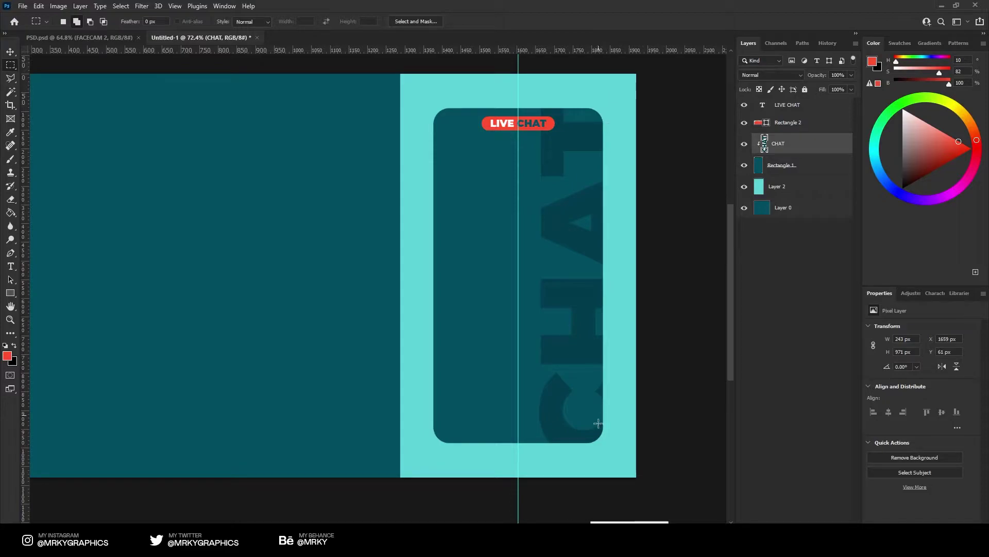
click(792, 190)
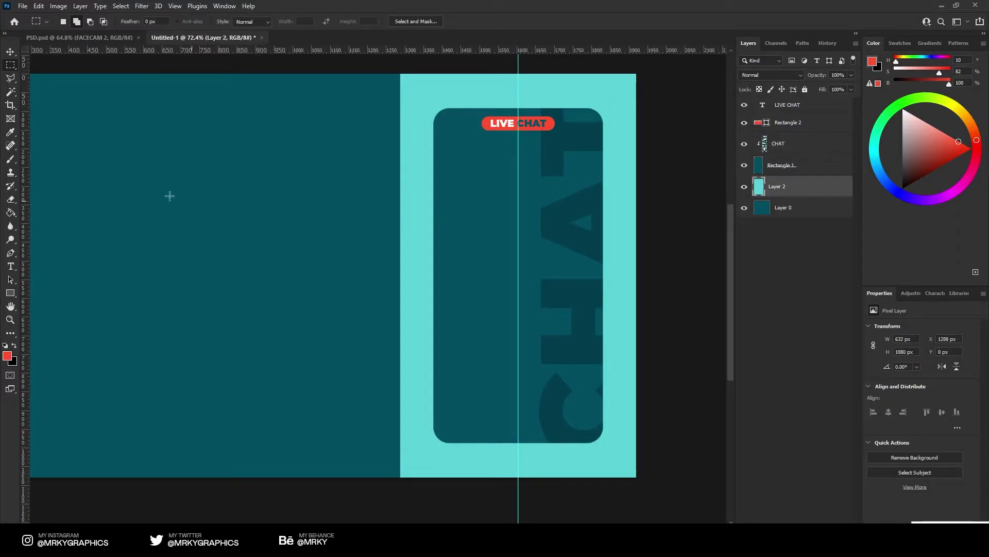
right_click(10, 293)
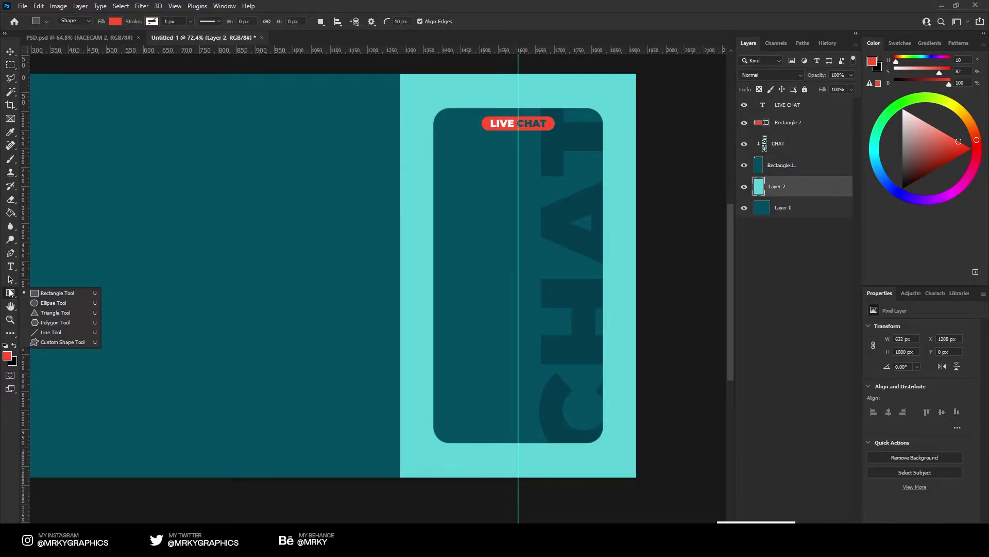
click(47, 295)
drag(369, 346, 672, 409)
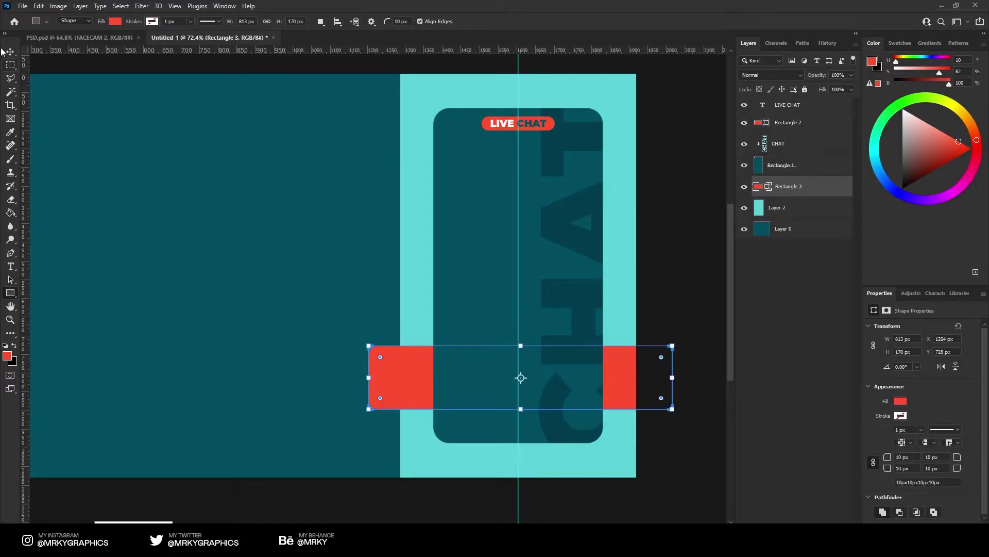
Centre the red rectangle on the vertical guide, lengthen it to about 1217 px and rotate it to -30°
key(ctrl+t)
drag(601, 379, 610, 394)
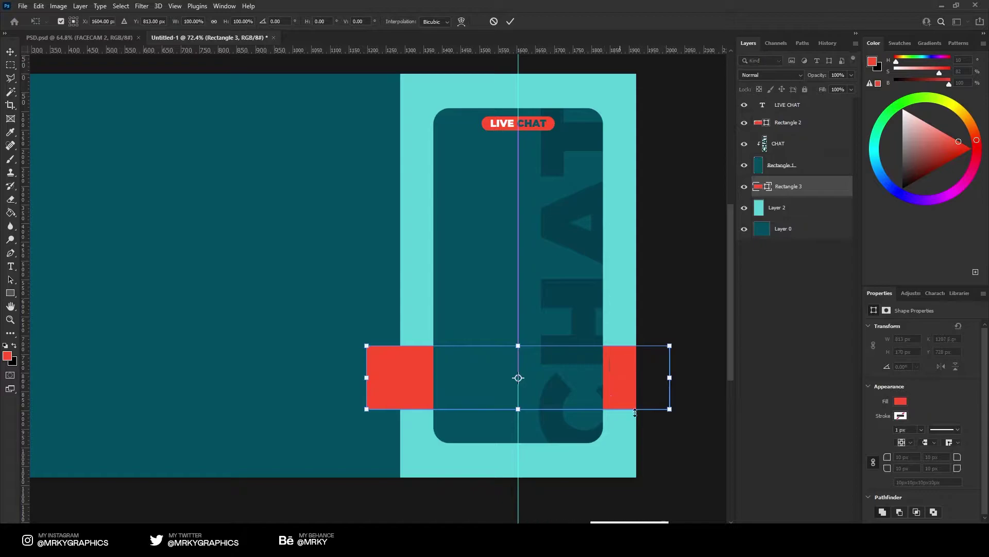
drag(690, 425, 685, 294)
drag(627, 272, 673, 258)
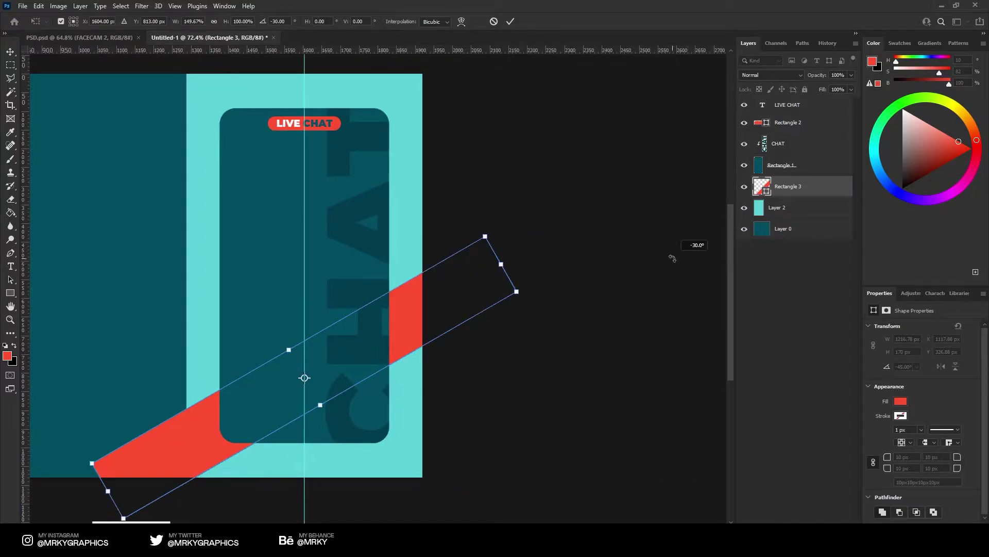
Thicken the diagonal red stripe to about 216.5 px and move it up behind the middle of the chat panel
drag(495, 266, 524, 280)
drag(368, 349, 361, 335)
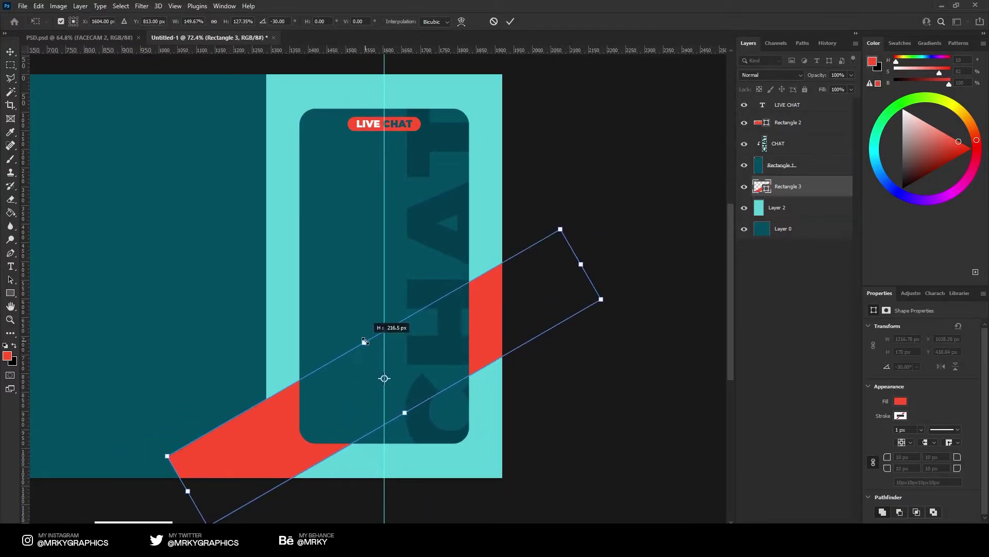
key(Return)
drag(467, 354, 489, 348)
drag(541, 259, 542, 187)
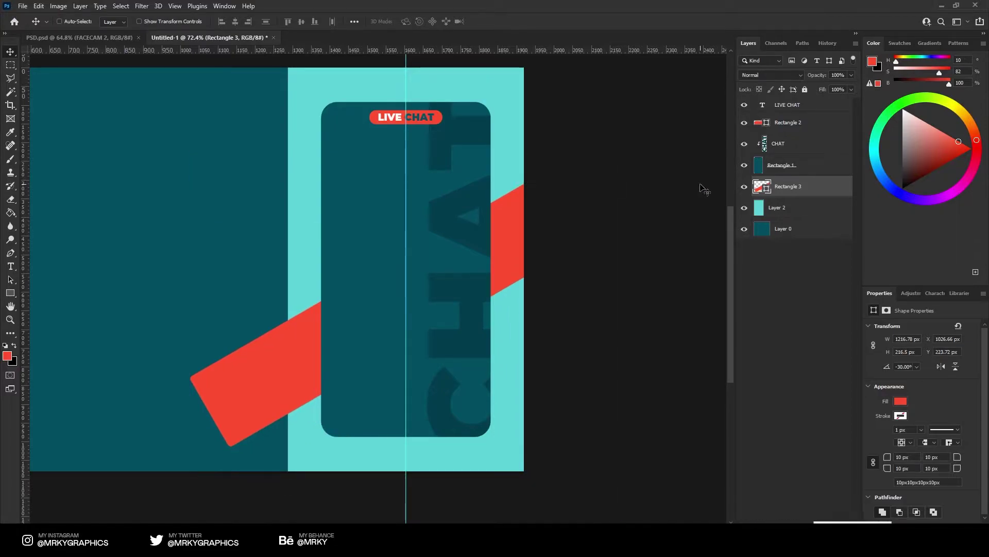
Rasterize the red stripe and delete the part that extends outside the light teal area of Layer 2
right_click(788, 188)
click(825, 256)
ctrl+click(758, 208)
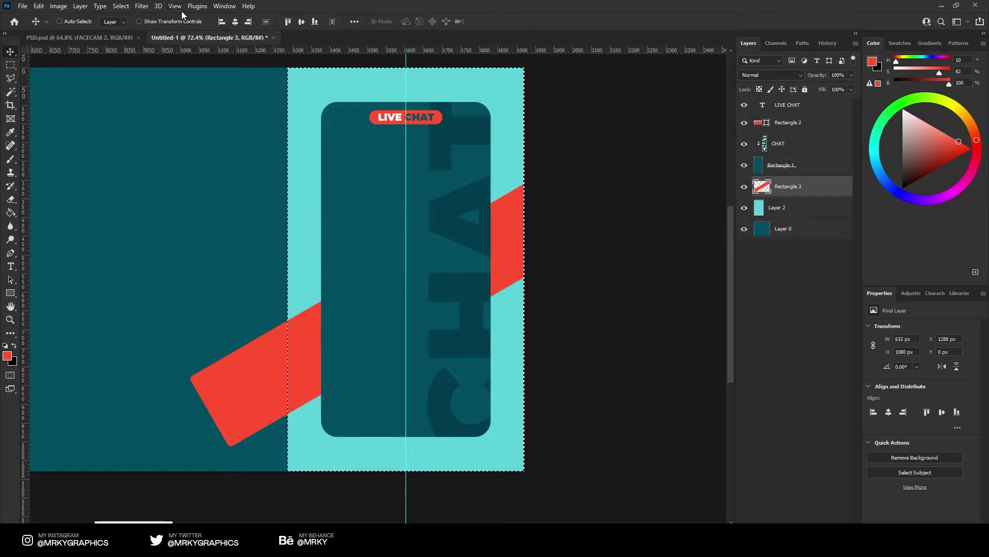
click(120, 5)
click(129, 46)
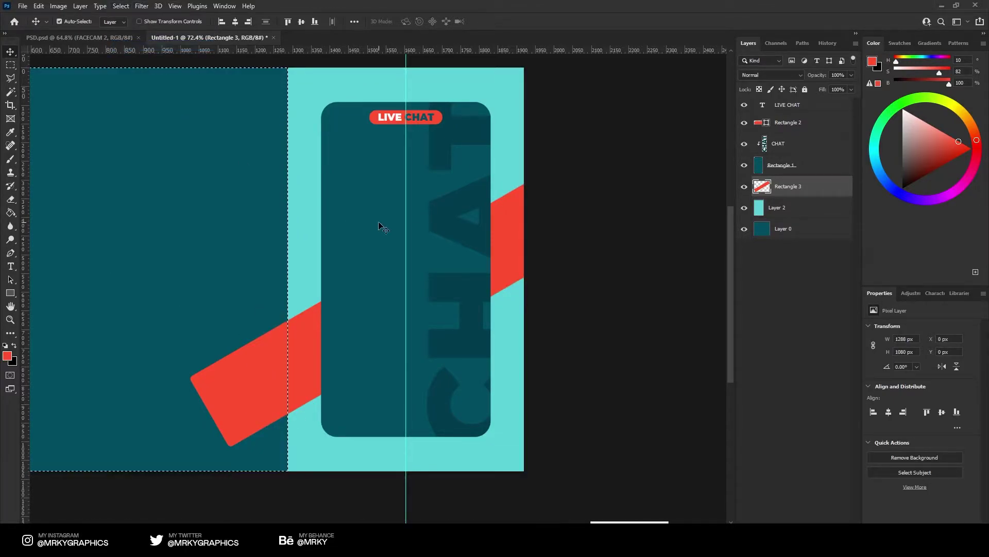
key(Delete)
key(ctrl+d)
key(z)
drag(417, 252, 414, 275)
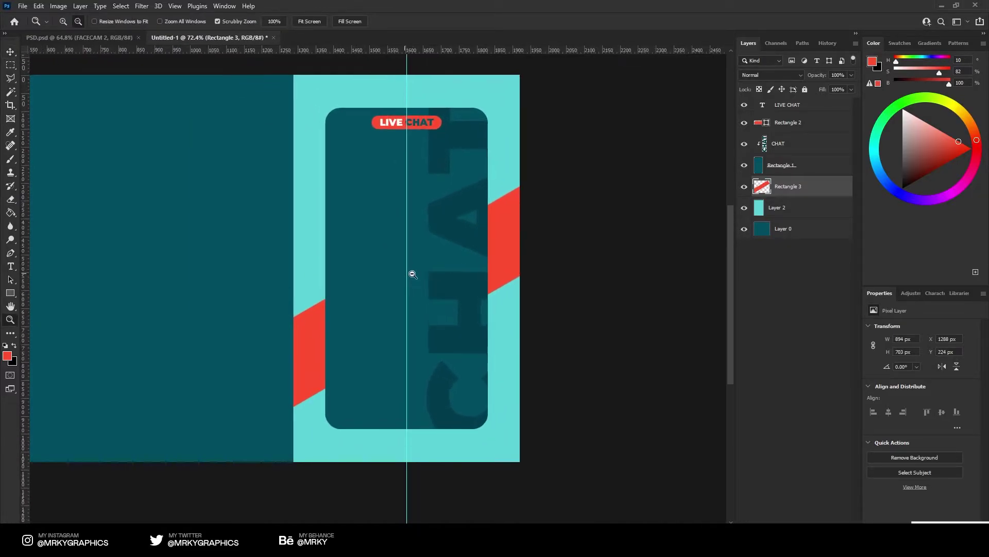
Move the red stripe down to about Y 285 px behind the chat panel
key(v)
mouse_move(528, 163)
mouse_down()
mouse_move(557, 382)
mouse_move(521, 154)
mouse_move(537, 176)
mouse_up()
key(z)
drag(478, 204, 52, 75)
drag(592, 224, 594, 213)
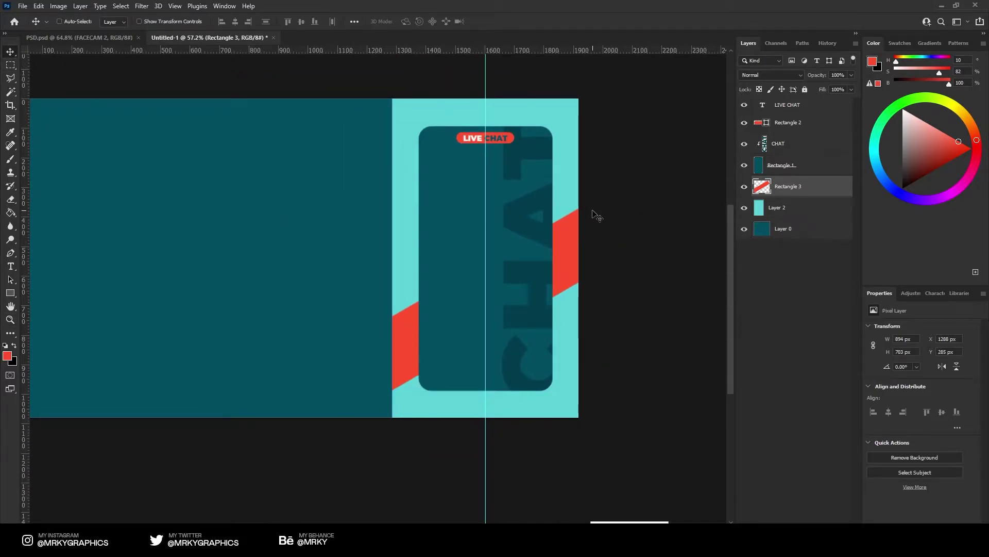
drag(417, 250, 475, 268)
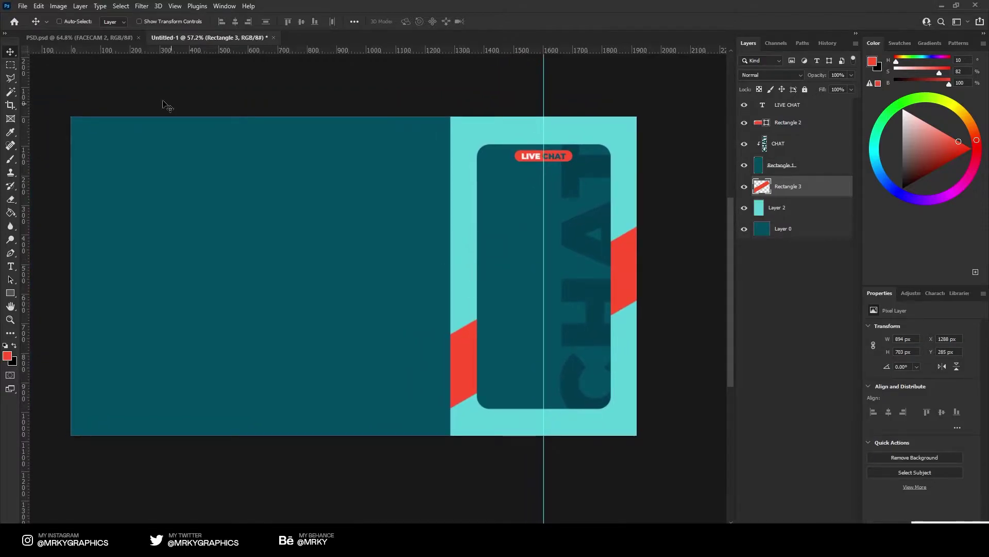
Review the heading and facecam area of the finished design in PSD.psd and return to Untitled-1
click(106, 40)
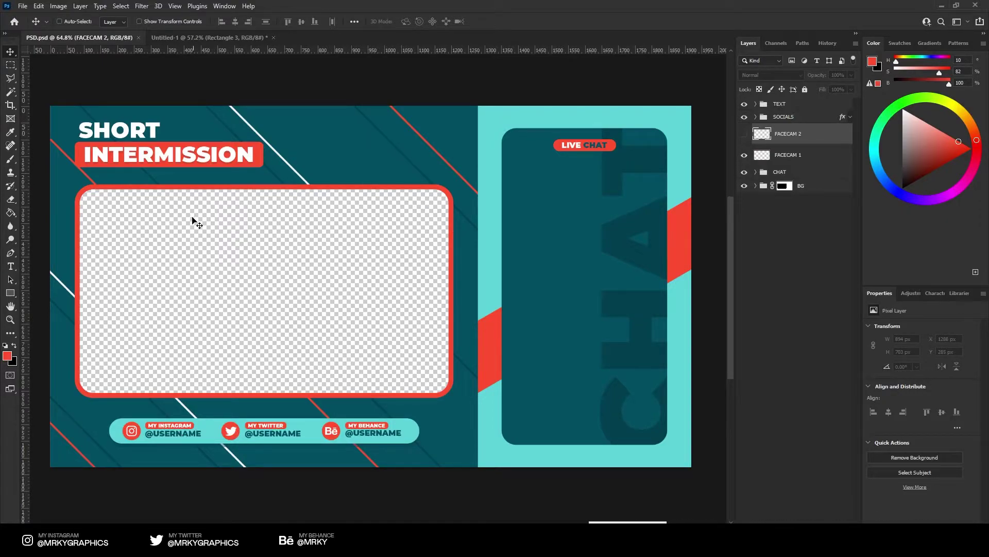
click(190, 45)
drag(223, 154, 246, 170)
key(z)
drag(102, 141, 248, 165)
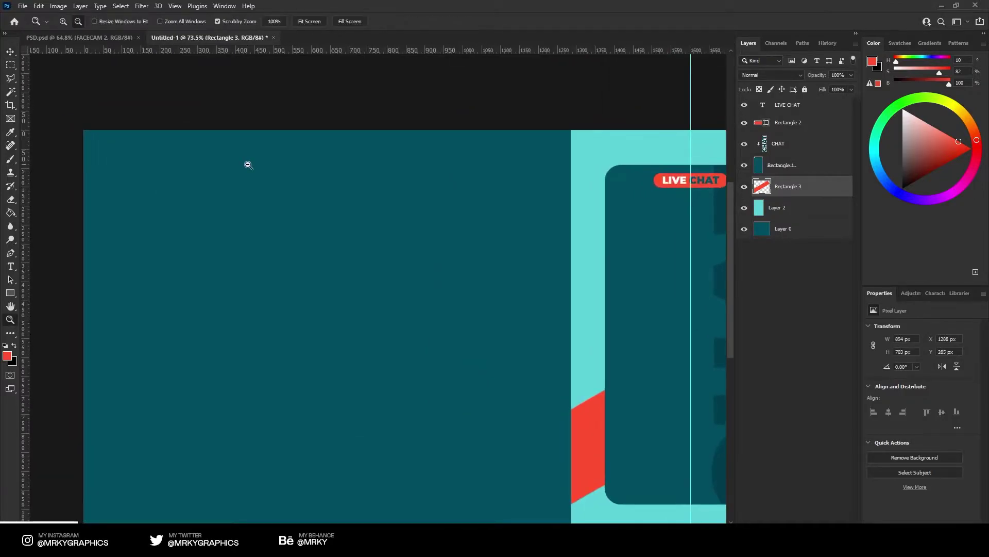
Add the text "SHORT" in Montserrat Black 35 pt near the canvas's upper-left corner, above all layers, and colour it white
click(786, 123)
key(alt+])
key(t)
click(115, 178)
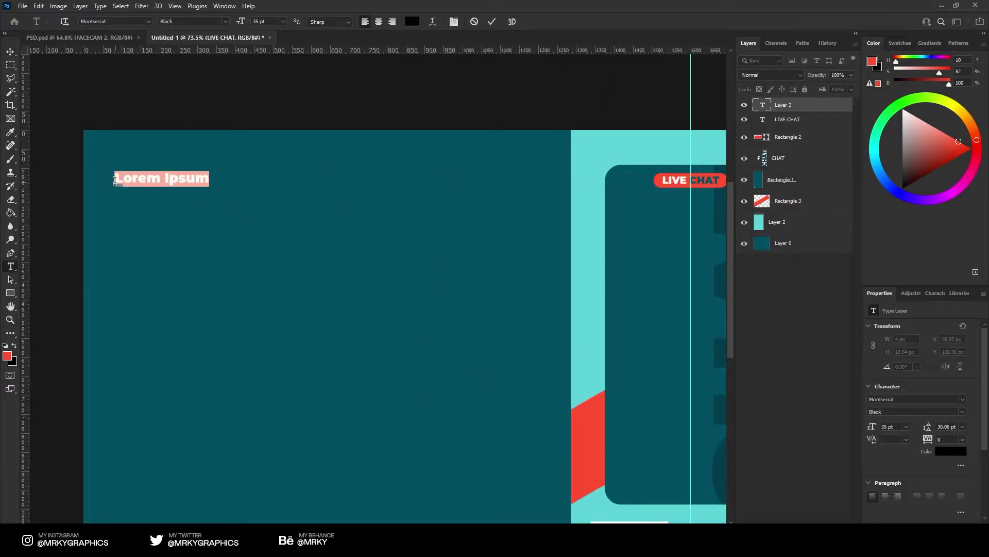
text(SHORT)
key(ctrl+a)
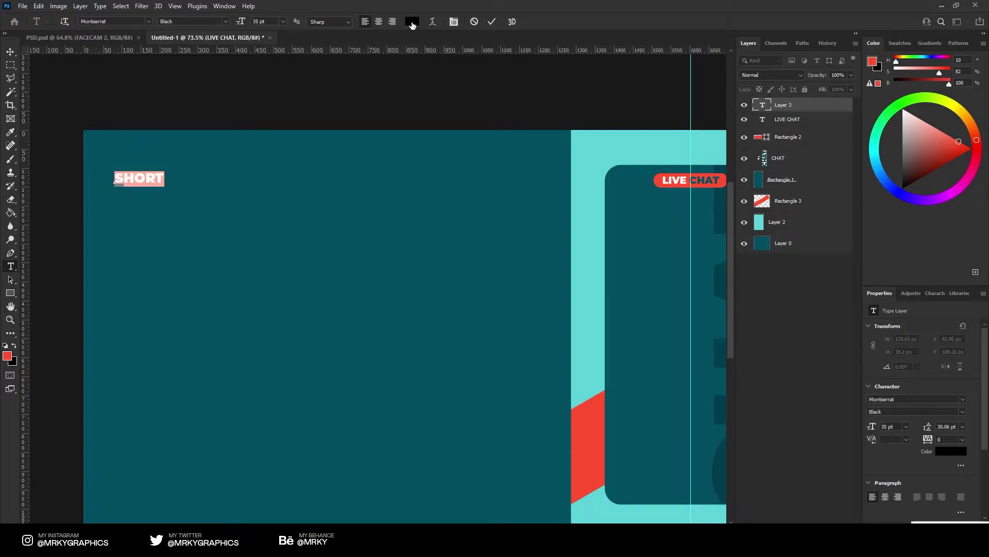
click(411, 24)
click(648, 230)
click(819, 225)
key(ctrl+Return)
Enlarge the SHORT text to about 75.68 pt
key(ctrl+t)
drag(165, 187, 189, 211)
key(Return)
Duplicate the SHORT text directly below the original and change the copy's wording to "INTERMISSION"
key(ctrl+j)
double_click(190, 210)
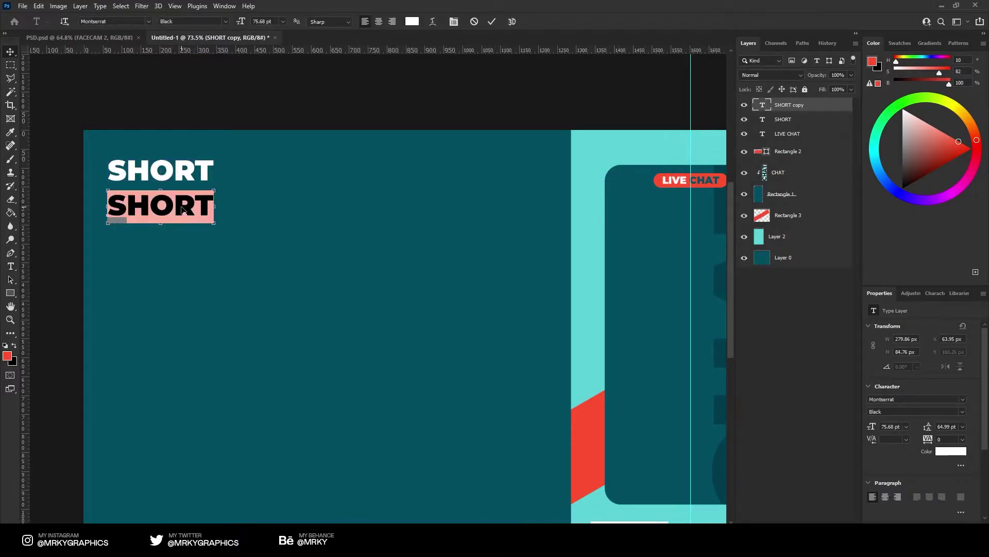
text(INTERMISSION)
key(ctrl+Return)
scroll(110, 168, up, 4)
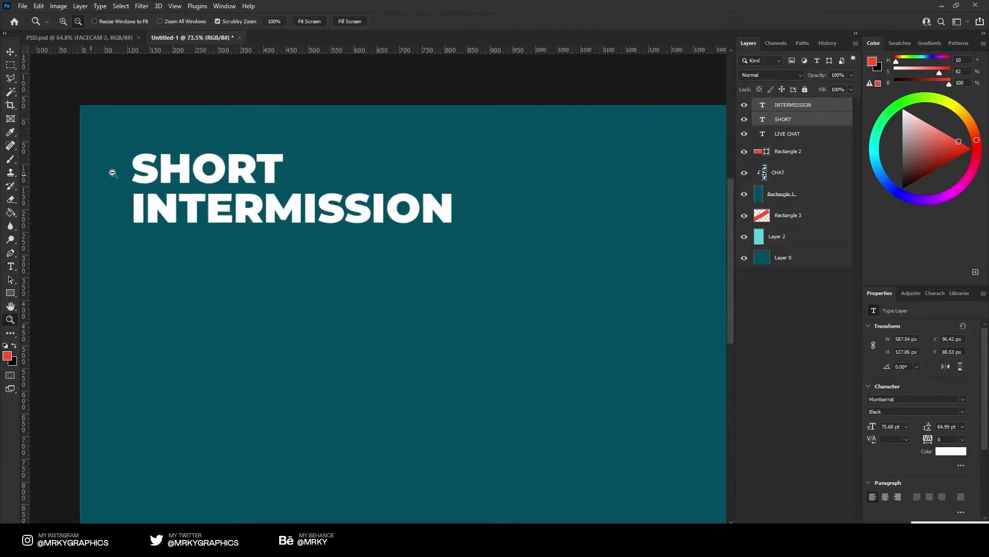
Draw a red rectangle about 625 × 85 px around INTERMISSION and place its layer beneath that text
click(10, 293)
drag(122, 188, 471, 235)
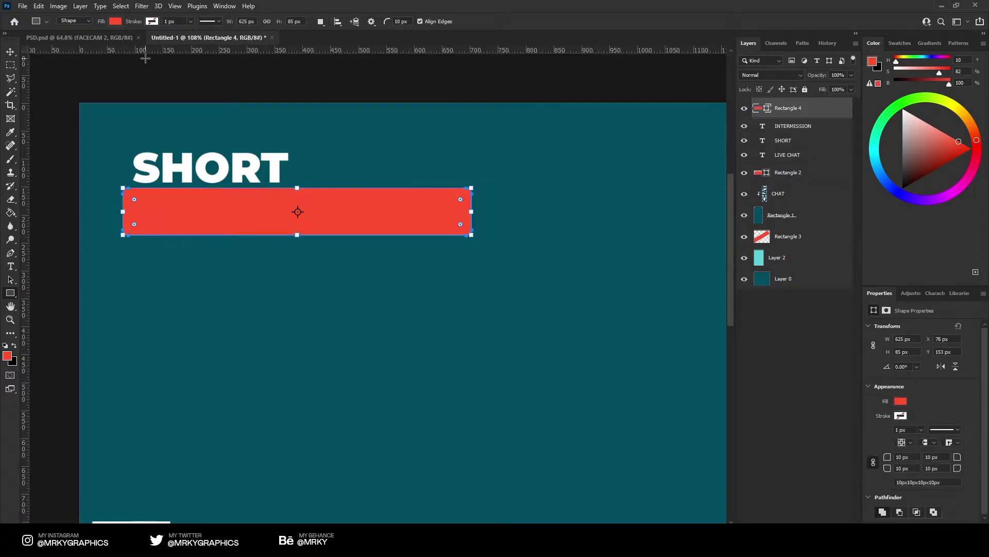
click(10, 52)
drag(789, 108, 788, 133)
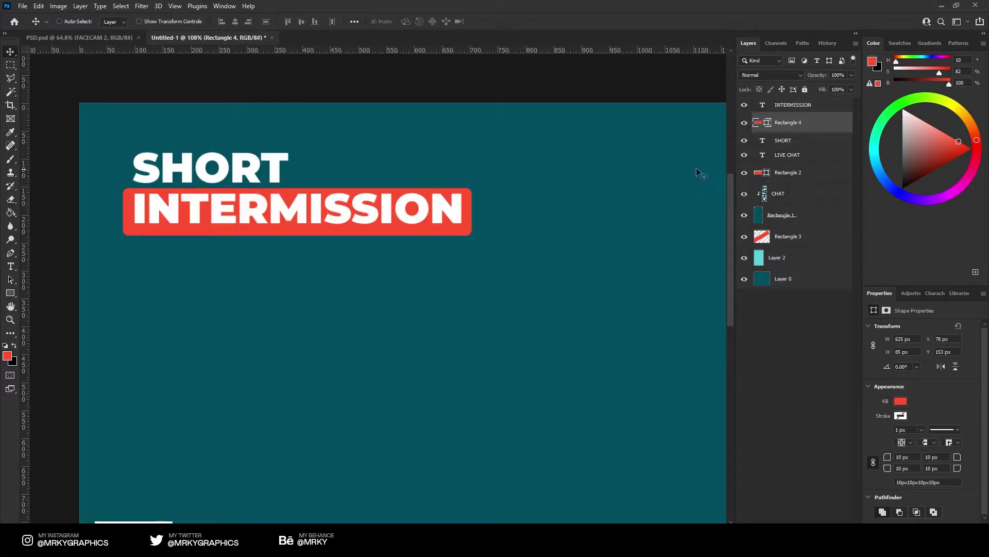
Centre INTERMISSION and its red rectangle on each other and position both under SHORT, with the rectangle at about X 96, Y 160 px
shift+click(794, 107)
key(ctrl+a)
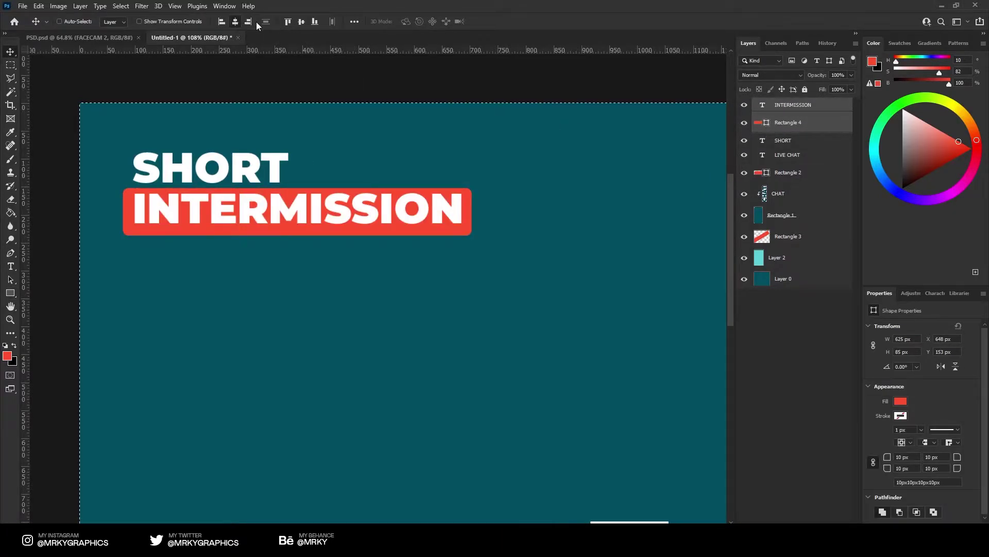
click(235, 21)
click(302, 22)
key(ctrl+d)
drag(633, 396, 324, 209)
key(z)
alt+click(313, 193)
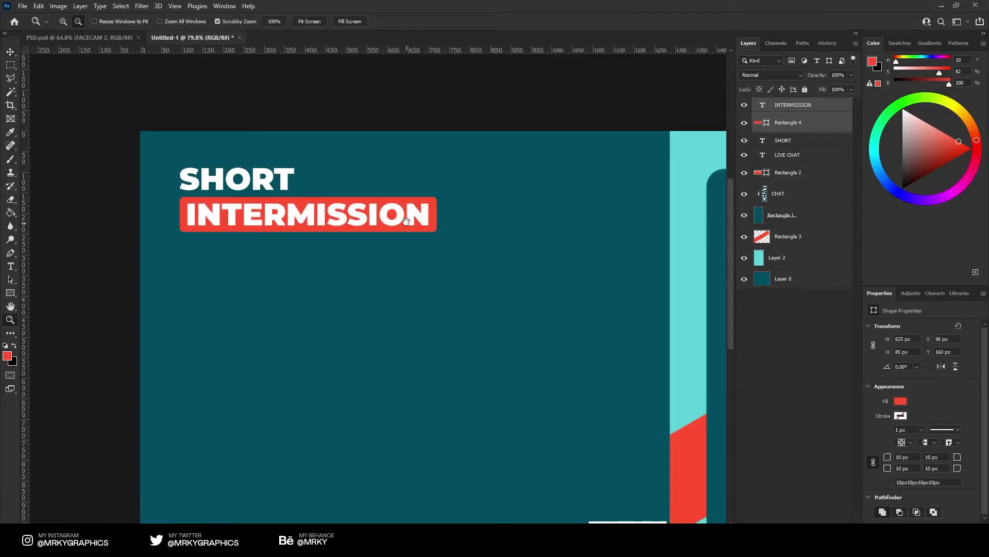
Add a dark teal drop shadow to the INTERMISSION text with 18% opacity, 90° angle, 5 px distance and 0 px size
click(116, 42)
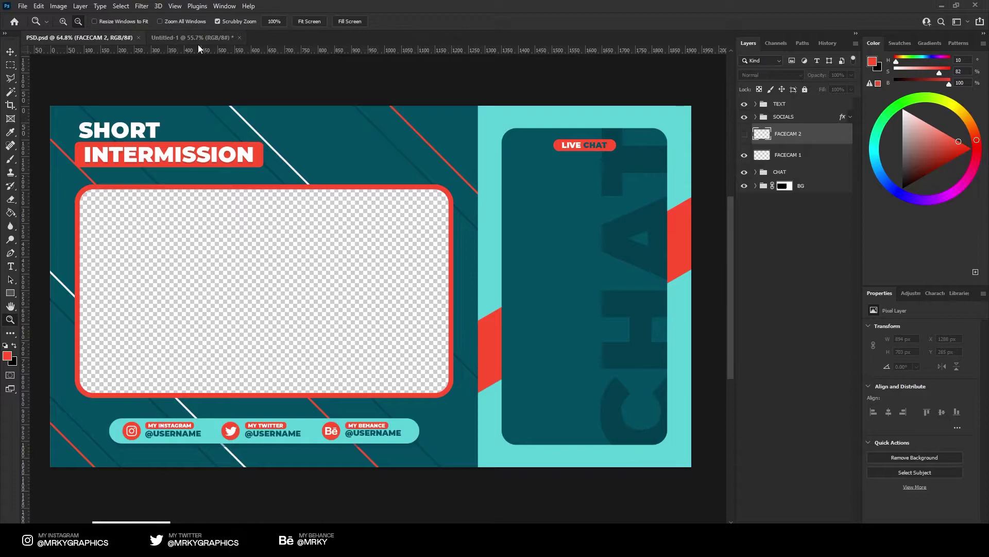
click(198, 43)
drag(205, 106, 268, 124)
key(v)
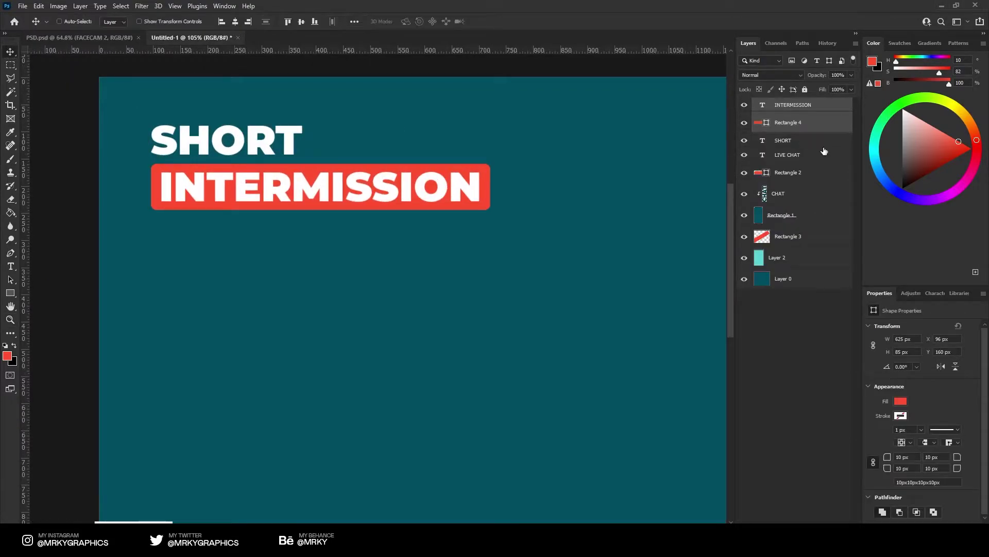
double_click(817, 107)
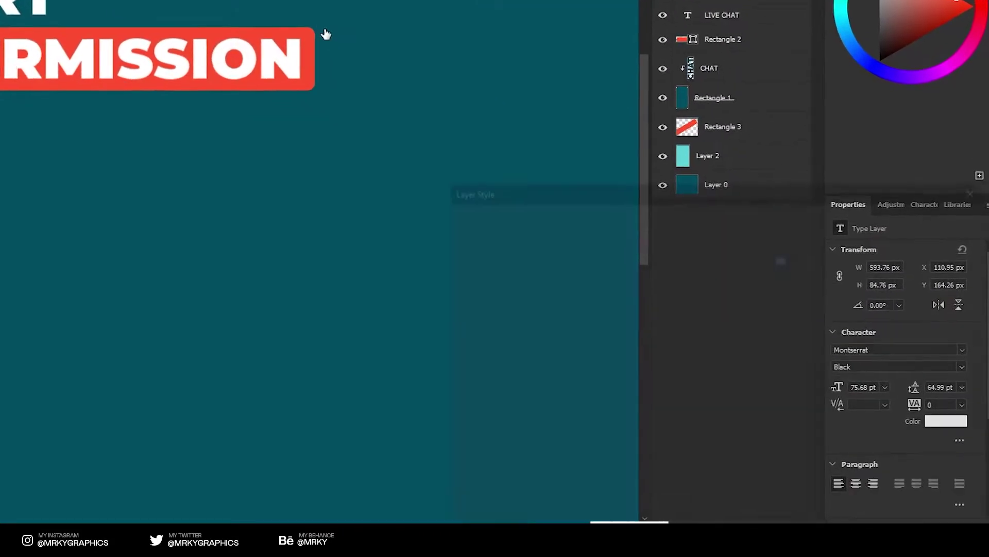
click(391, 463)
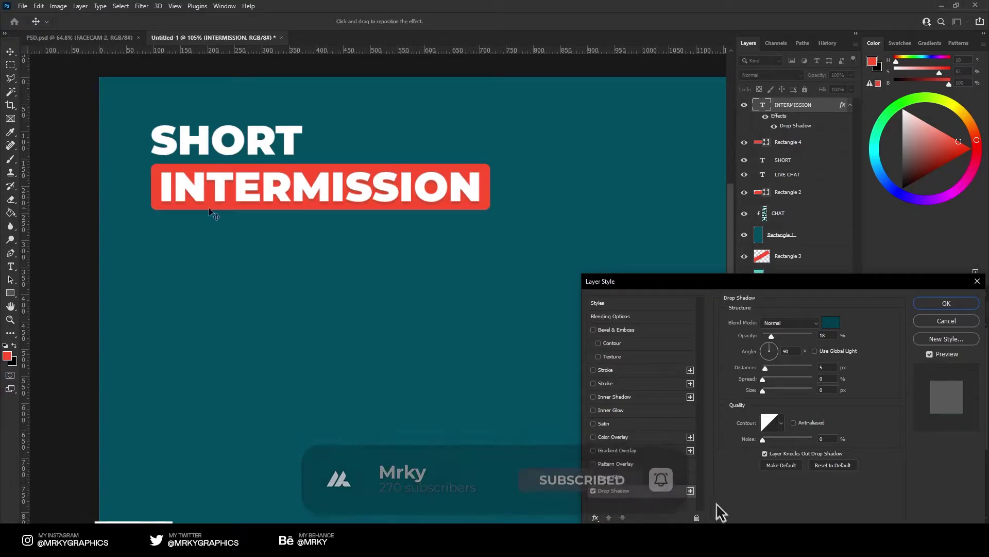
click(943, 305)
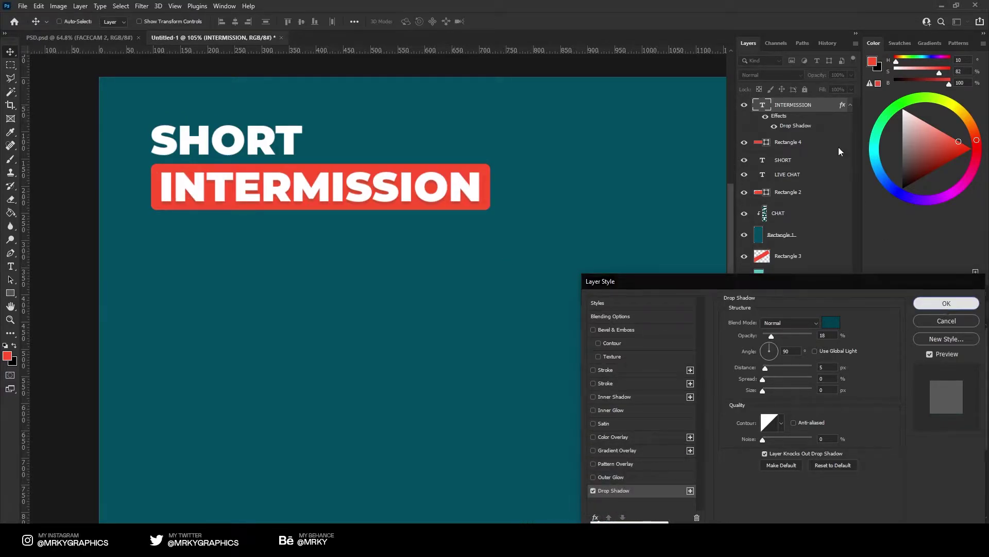
Group the INTERMISSION, red rectangle and SHORT layers and name the group "TITLE"
shift+click(807, 123)
shift+click(806, 140)
key(z)
drag(392, 129, 326, 127)
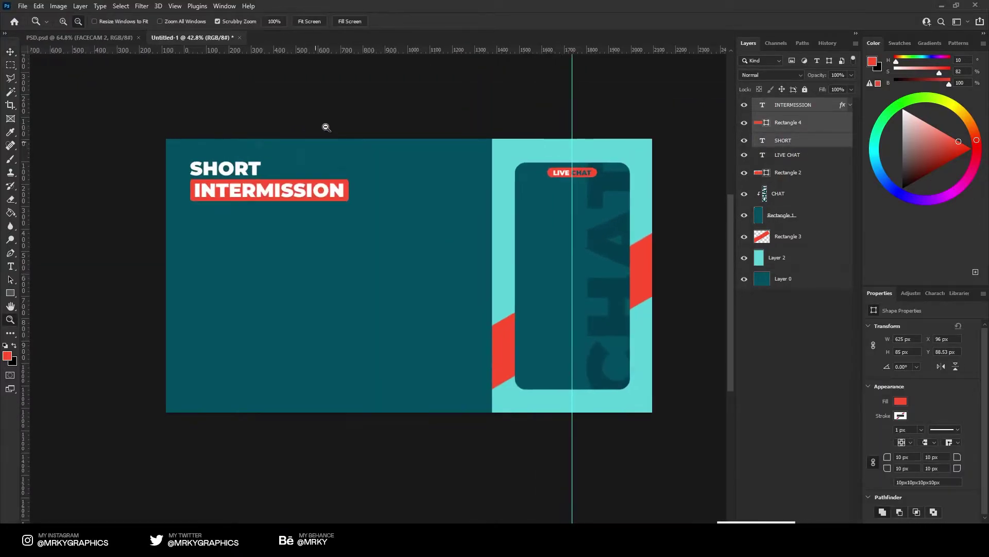
key(ctrl+g)
double_click(780, 106)
key(Escape)
double_click(788, 103)
text(TITLE)
key(Return)
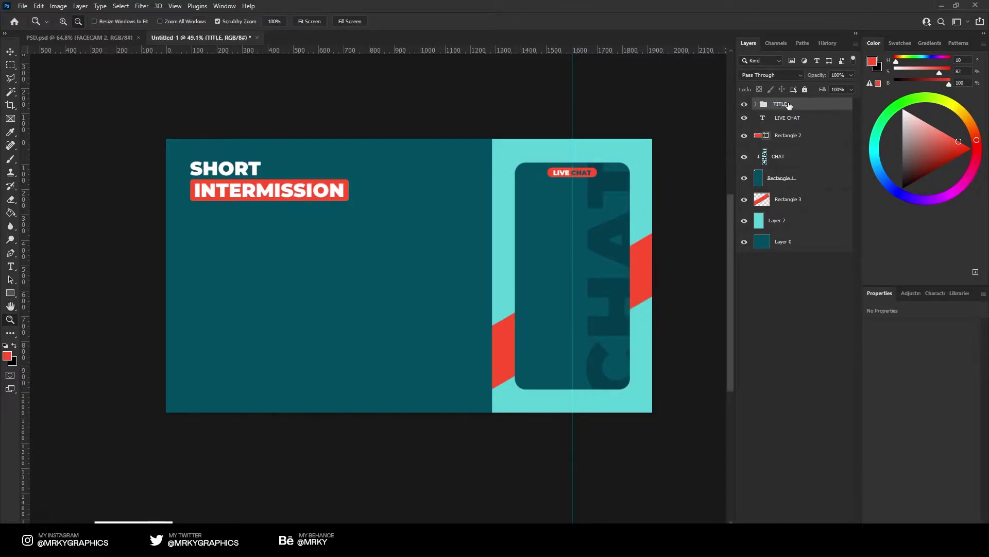
Scale down the TITLE group proportionally and position it near the upper-left corner of the canvas
scroll(329, 144, up, 3)
key(v)
drag(181, 175, 176, 173)
key(ctrl+Tab)
key(ctrl+Tab)
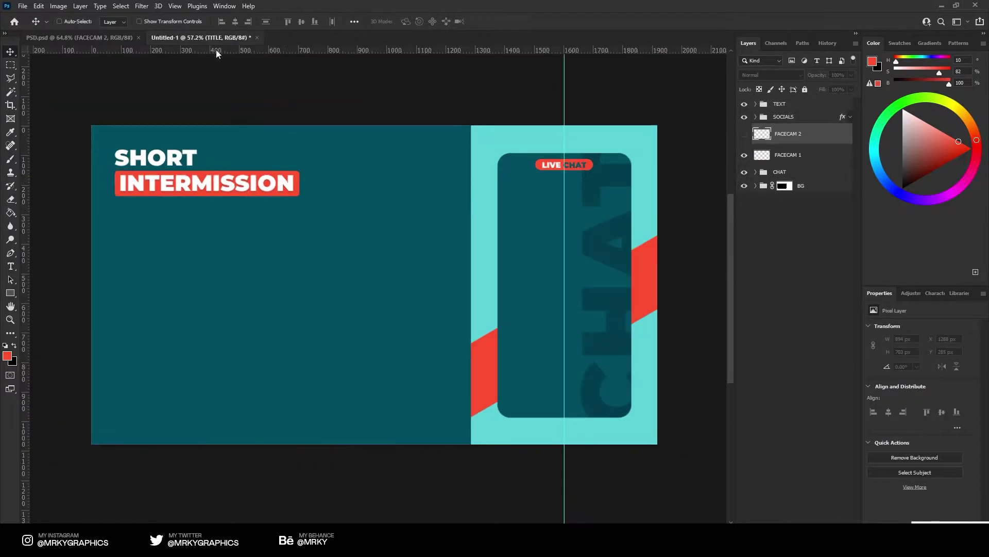
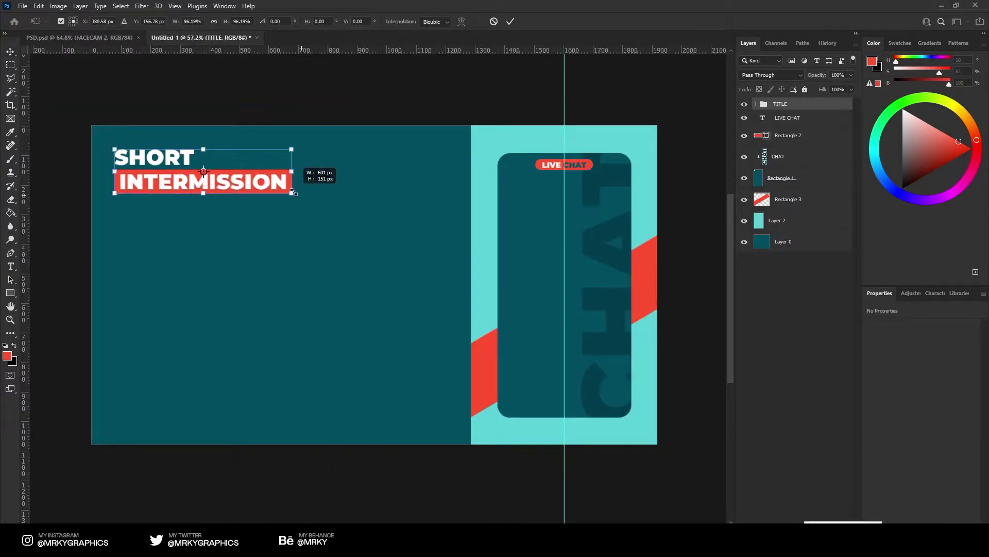
key(Return)
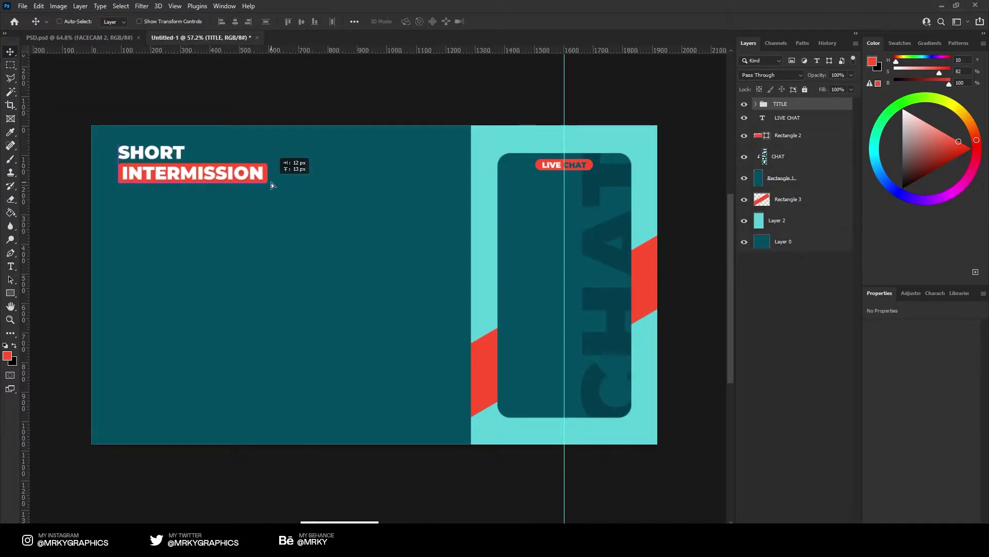
Place a vertical guide at the middle of the dark teal area and create a 1280 × 720 px red rectangle with 56 px corners
drag(279, 251, 281, 284)
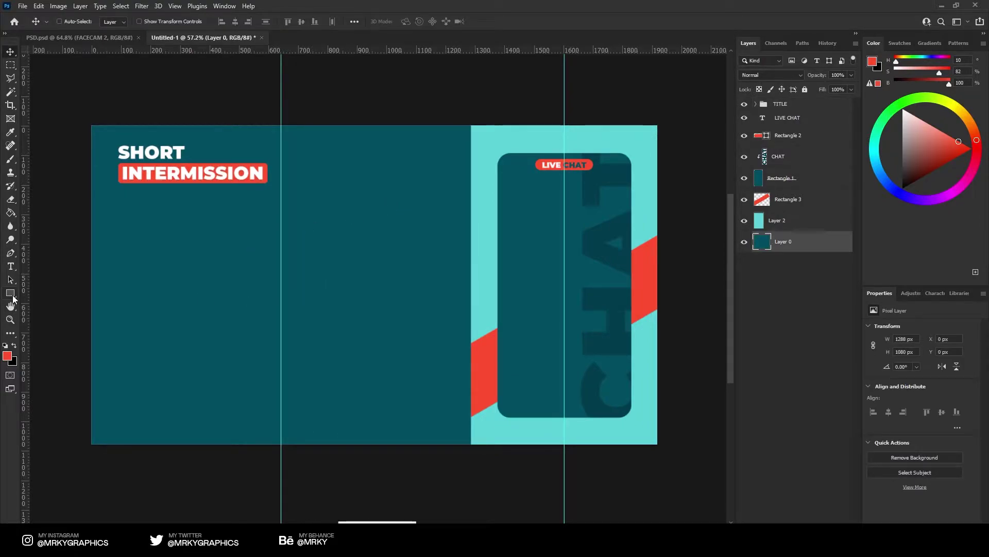
click(10, 293)
click(150, 286)
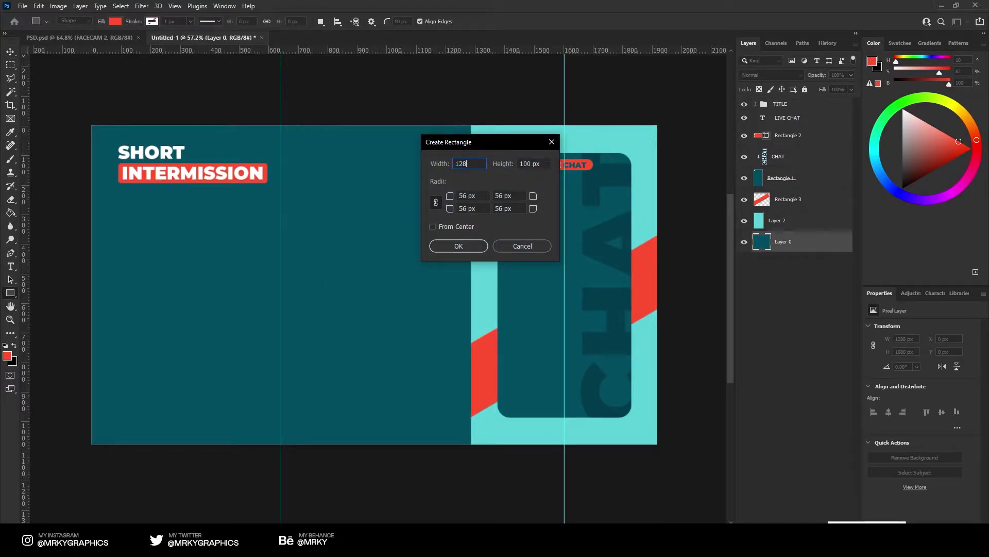
key(Return)
right_click(10, 292)
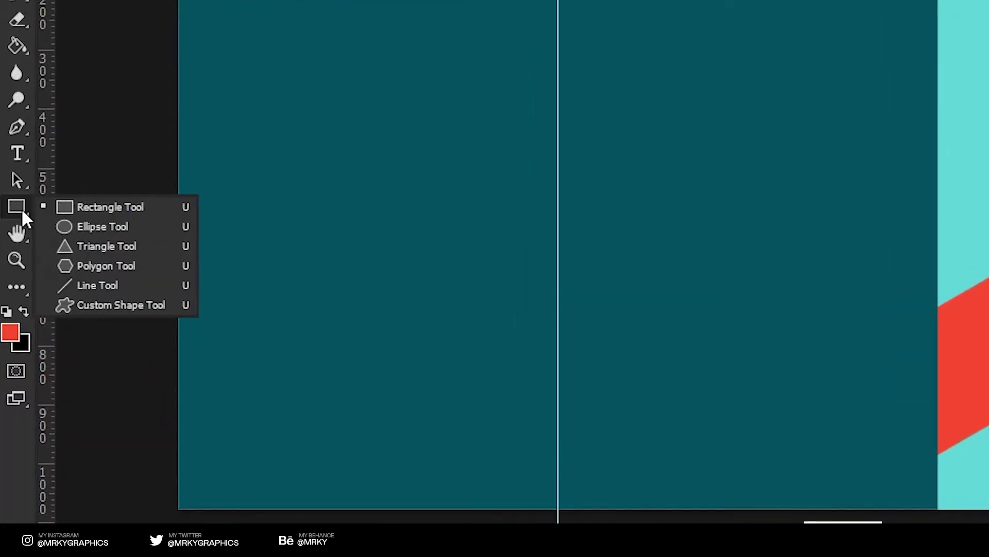
click(76, 209)
click(350, 206)
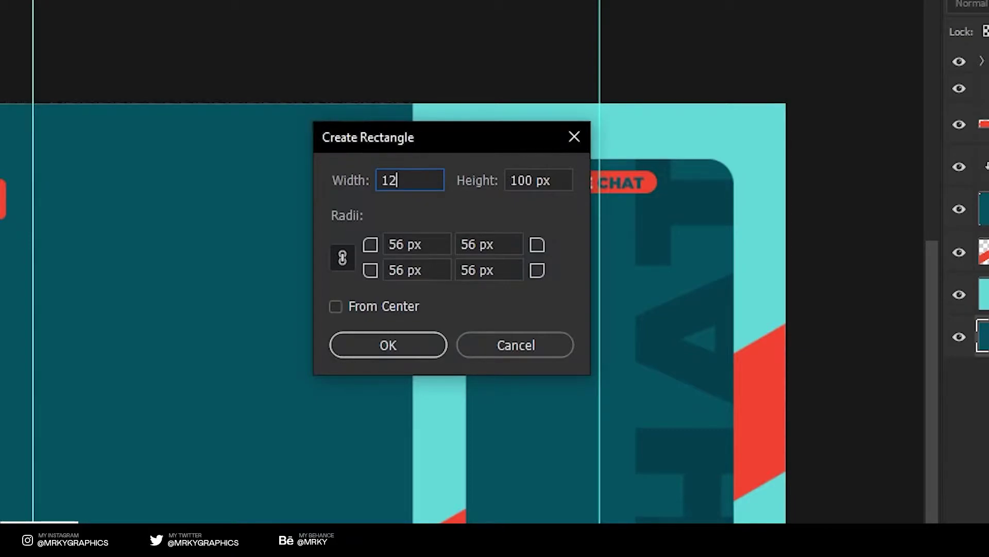
text(1280)
key(Tab)
text(720)
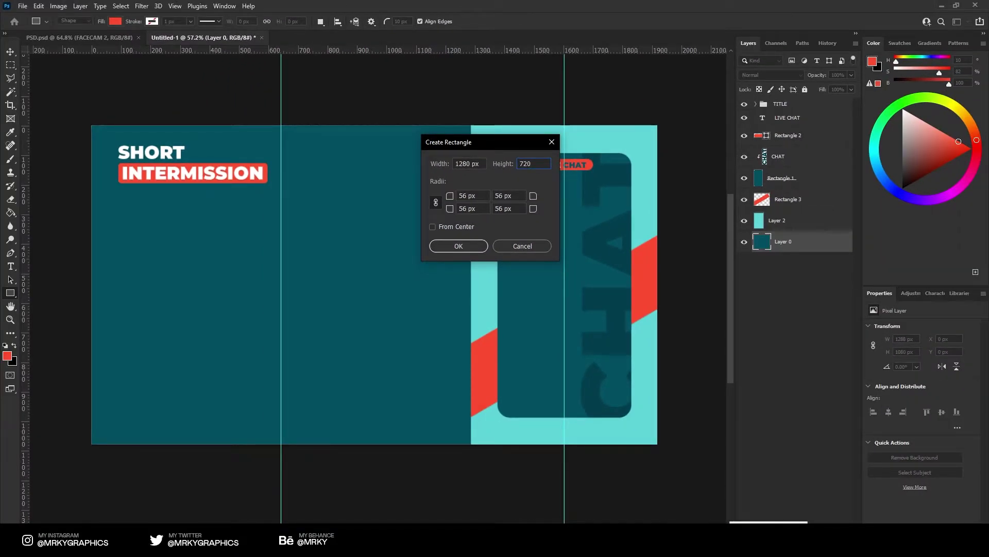
key(Return)
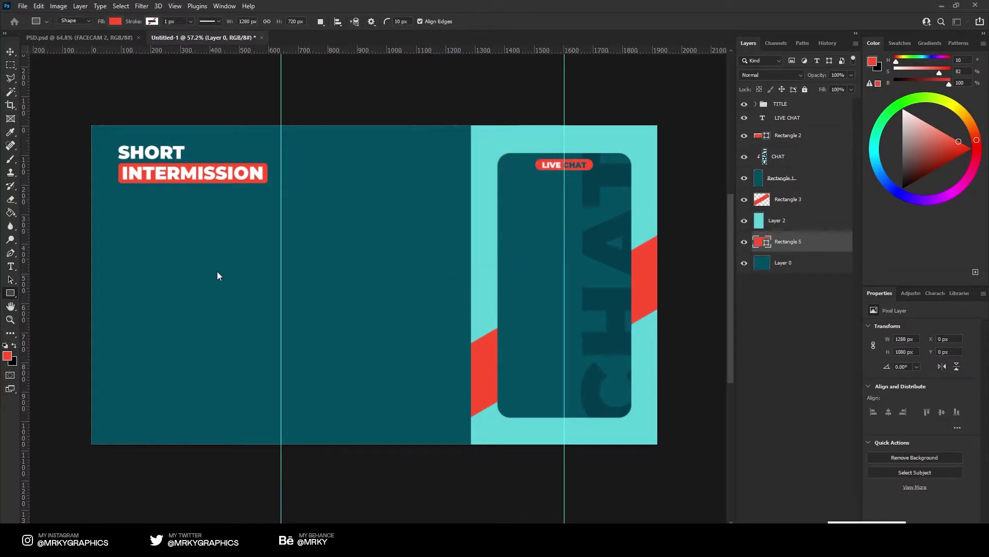
Scale the red rectangle to about 1092 × 614 px and centre it within the dark teal area below the heading
key(v)
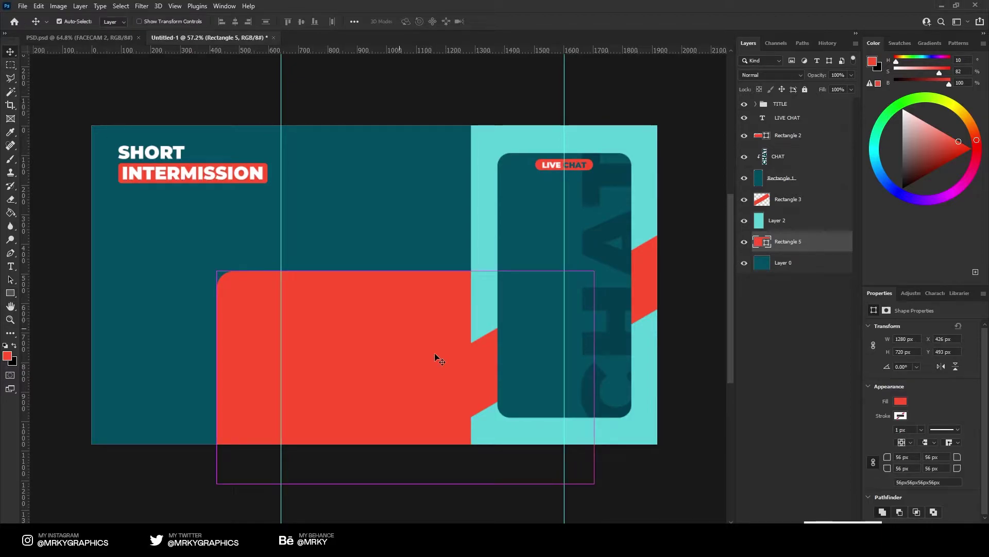
key(ctrl+t)
drag(434, 352, 314, 274)
drag(468, 193, 442, 209)
key(Return)
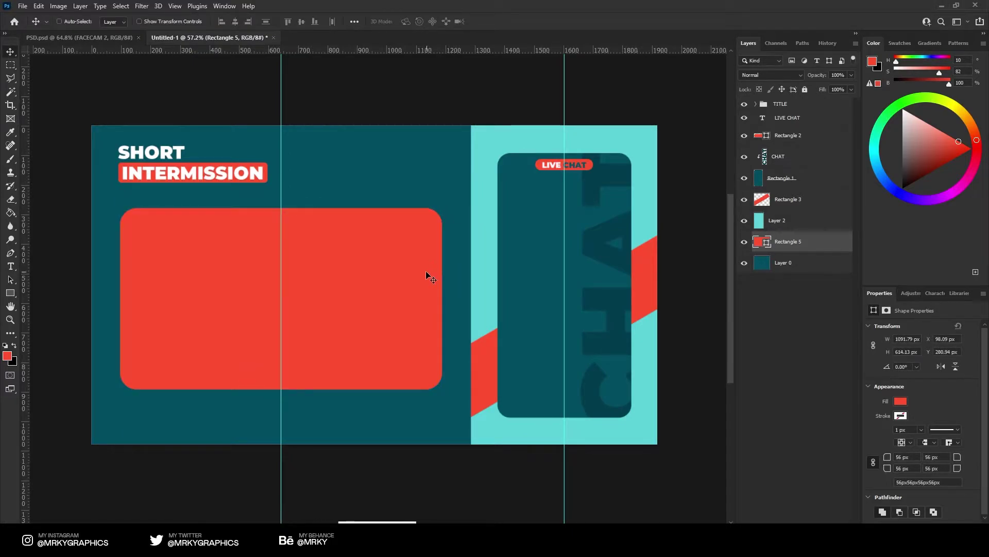
drag(425, 272, 419, 247)
click(303, 22)
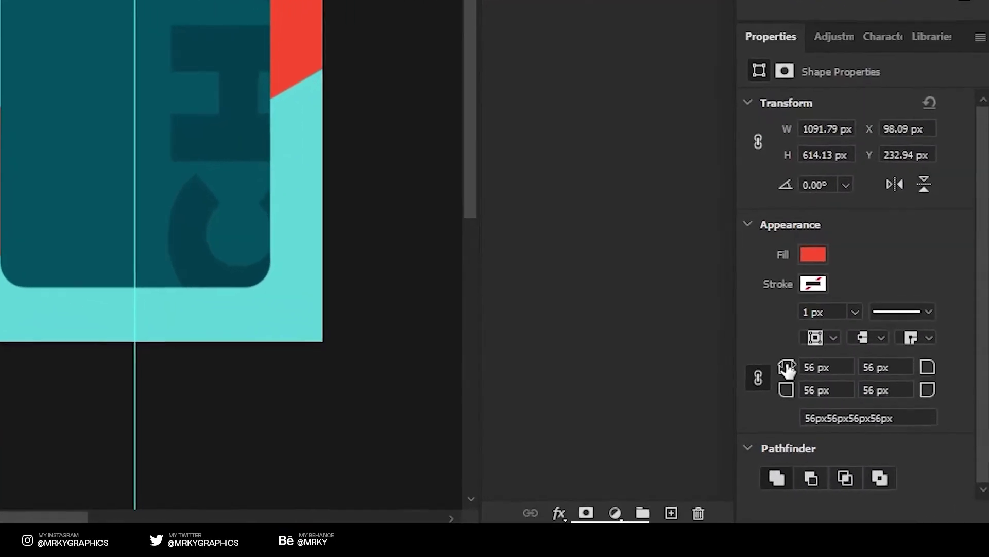
Give the rectangle 48 px corner radii, no fill and a red stroke
drag(787, 368, 779, 364)
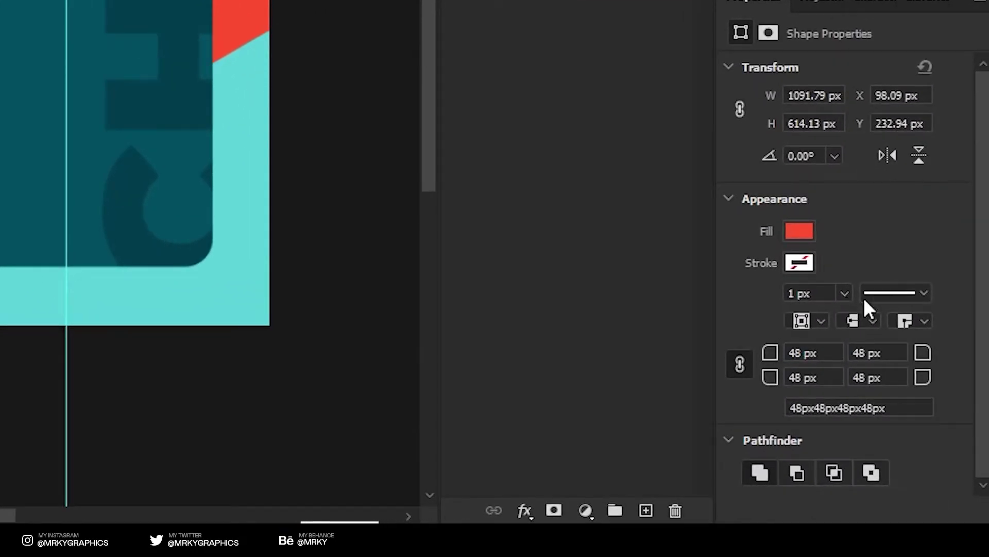
click(797, 233)
click(692, 186)
click(887, 149)
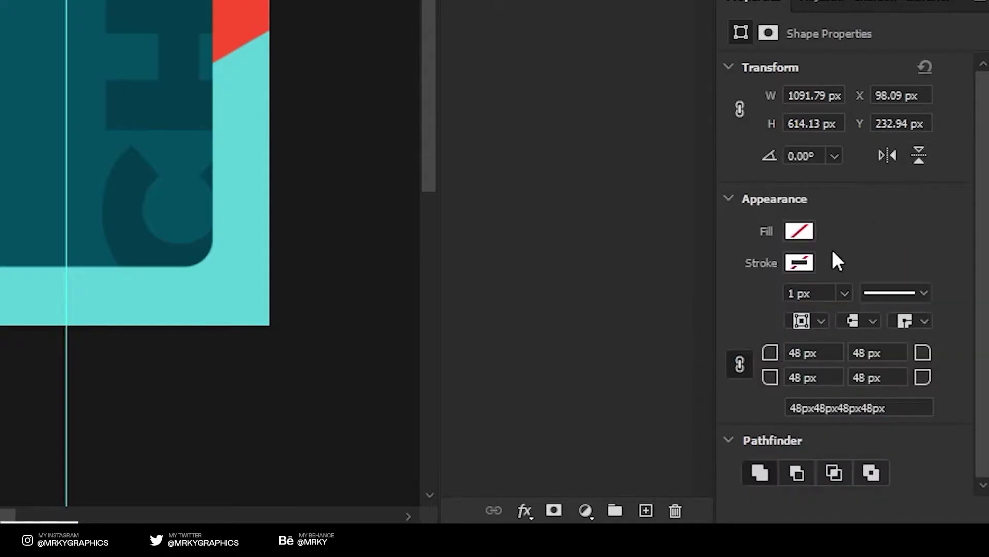
click(799, 263)
click(764, 262)
click(969, 147)
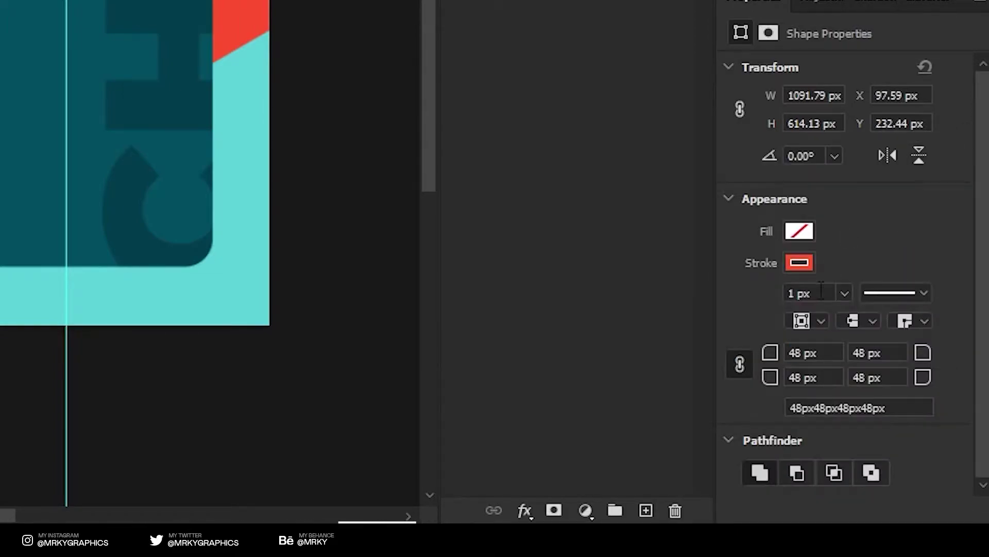
Align the rectangle's stroke to the inside and set its width to 15 px
click(814, 317)
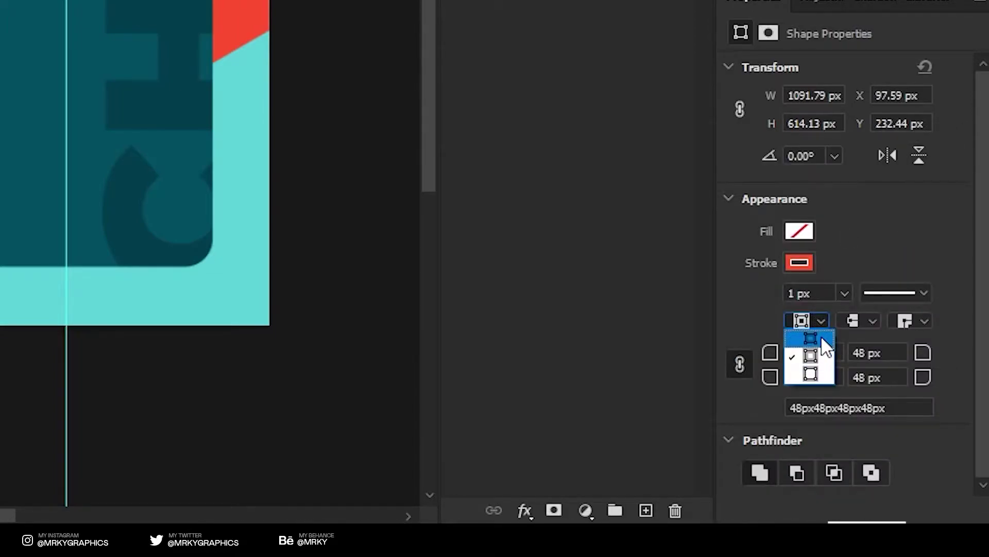
click(821, 336)
click(817, 297)
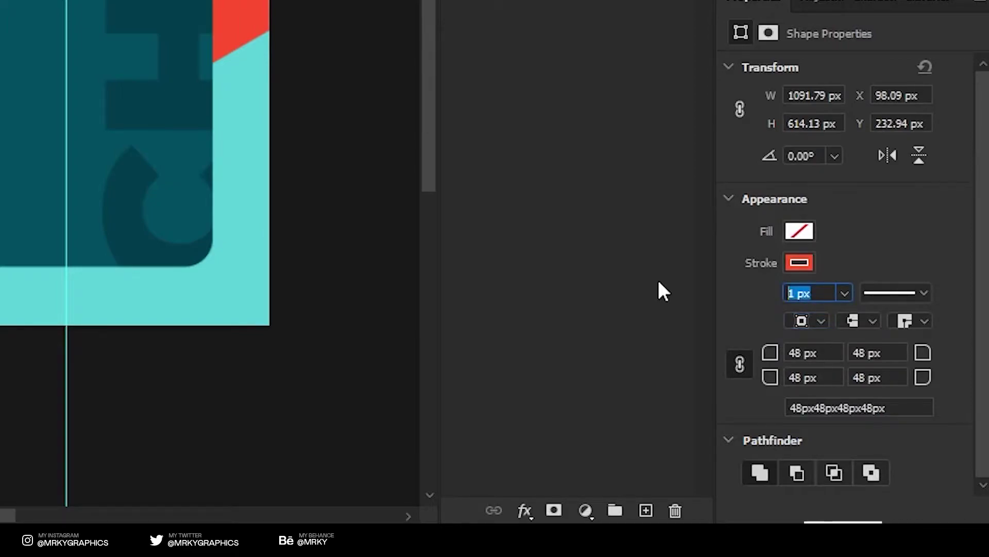
text(10)
key(Return)
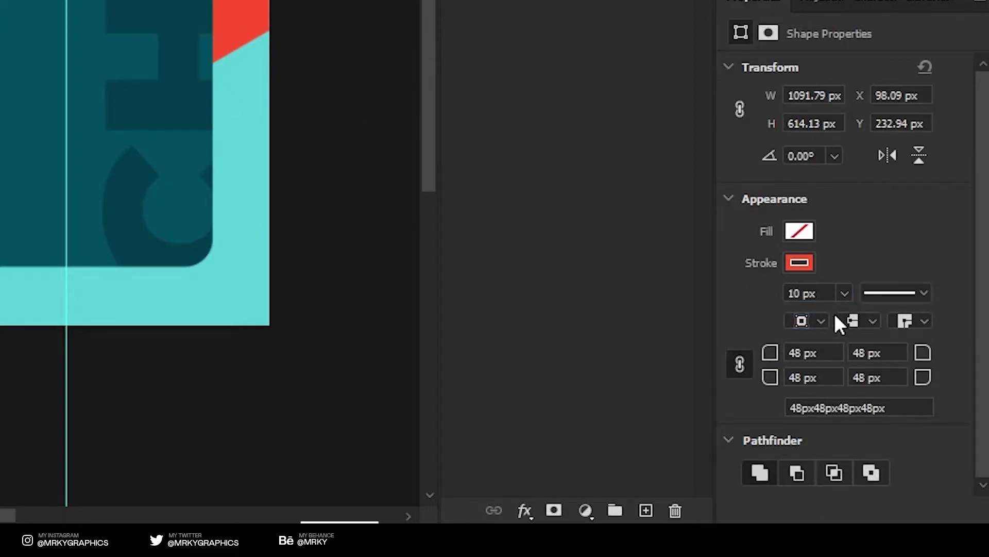
click(804, 293)
text(15)
key(Return)
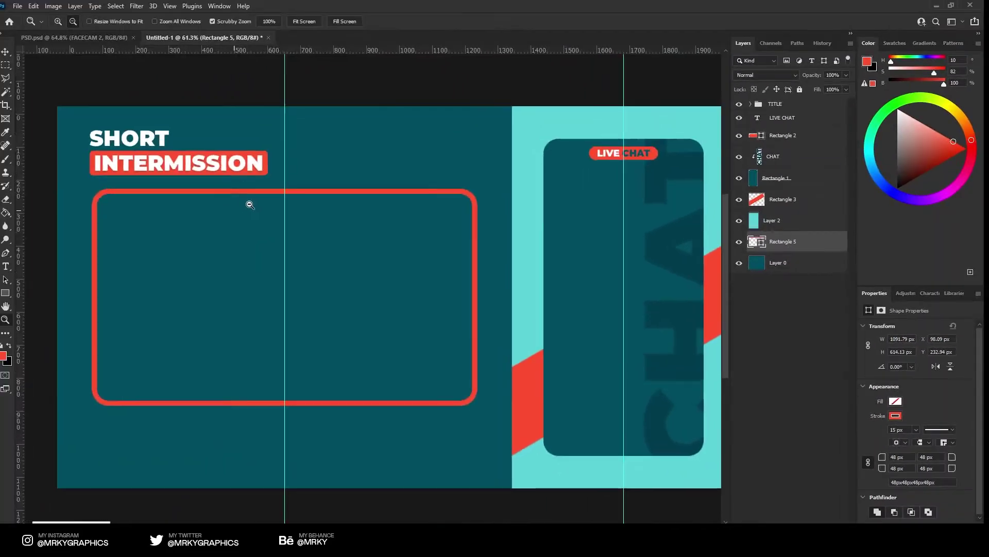
Rasterize the layer of the red facecam frame
scroll(247, 203, up, 2)
drag(192, 172, 226, 170)
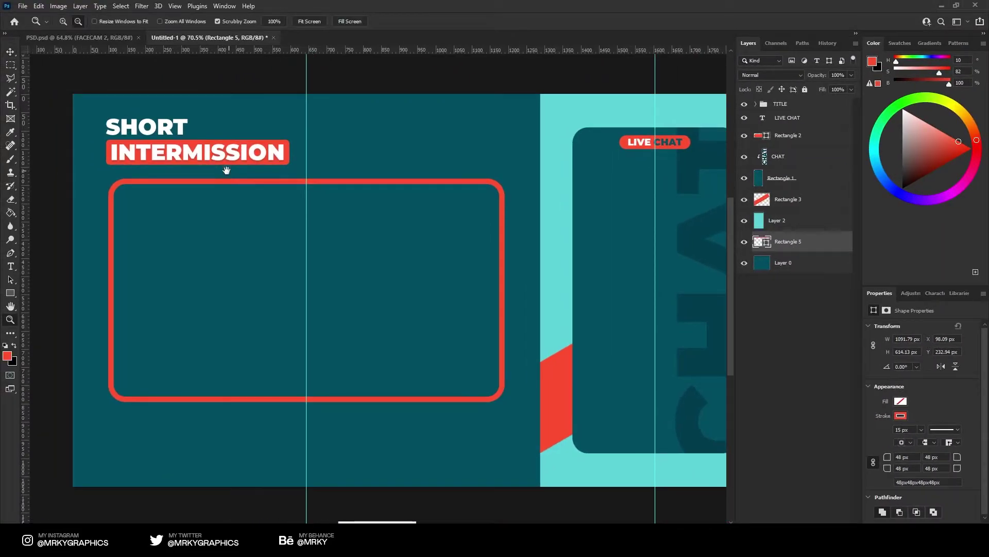
click(9, 51)
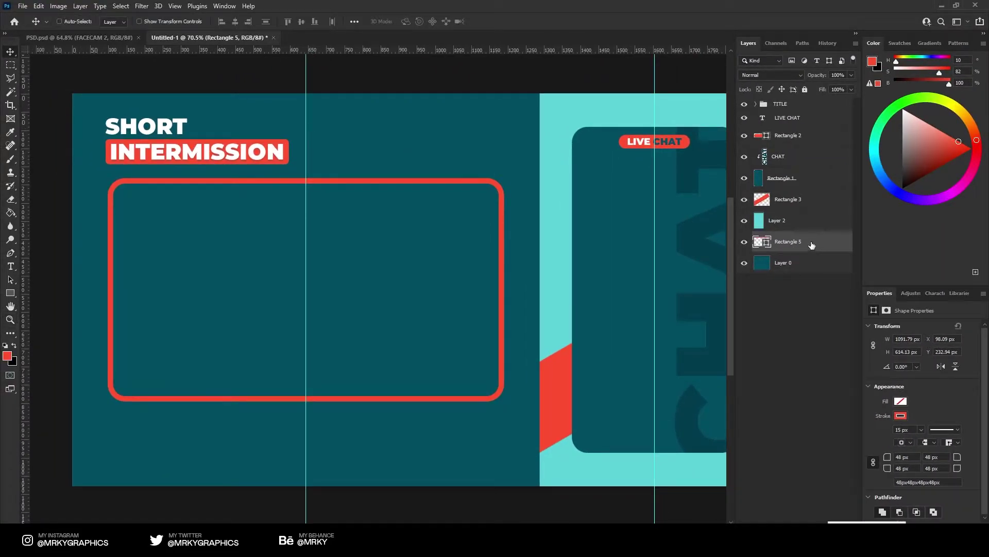
right_click(791, 246)
click(827, 258)
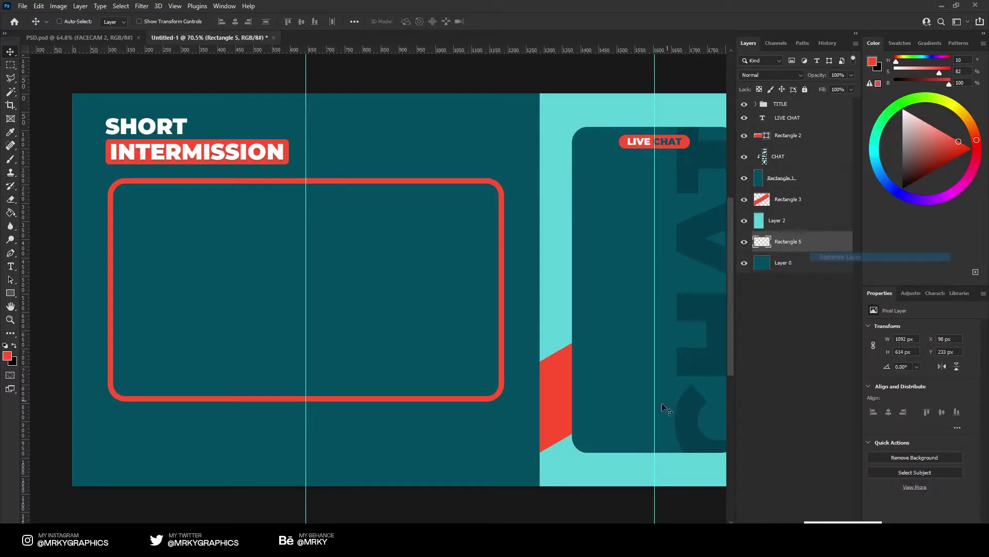
Duplicate the red frame layer and turn the copy white with a 100% Color Overlay rasterized into the layer
key(ctrl+j)
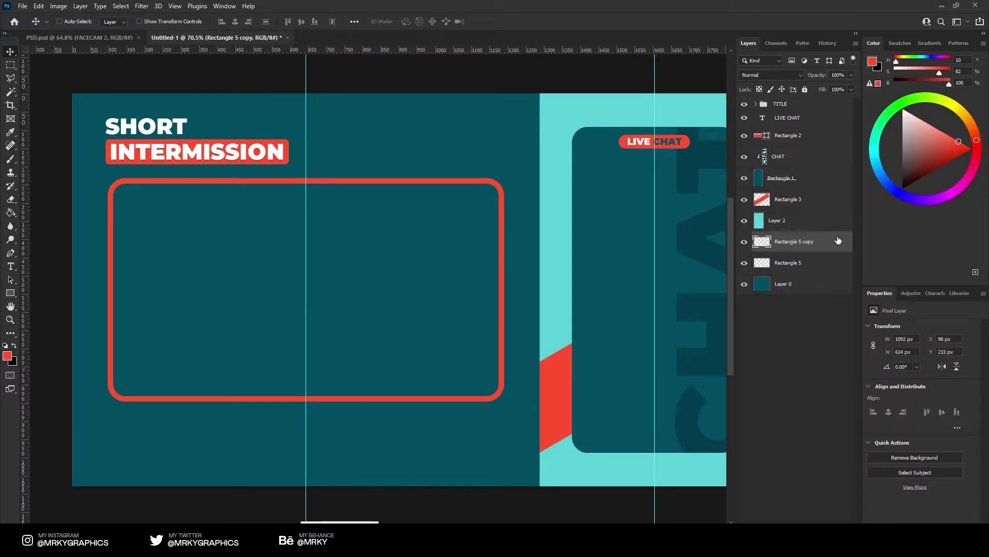
key(ctrl+z)
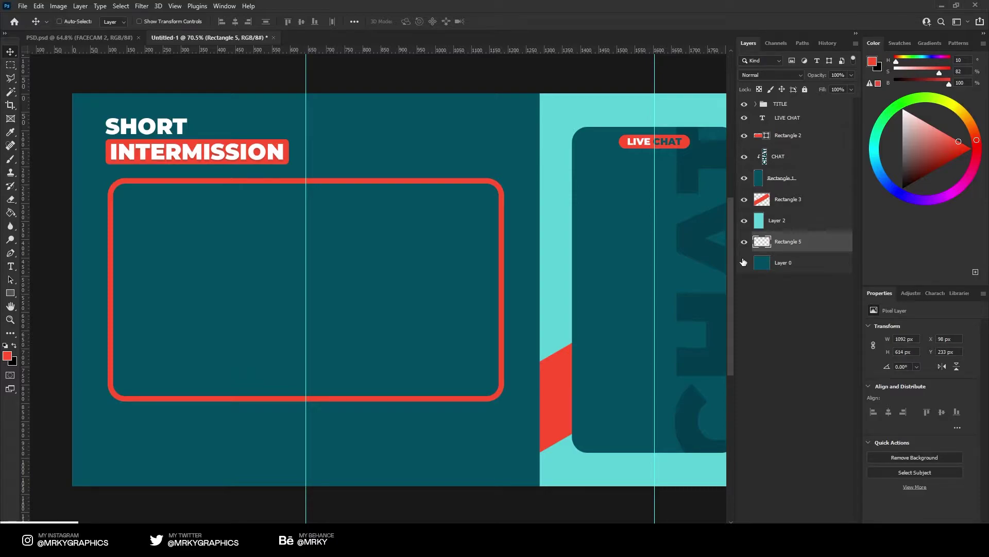
key(ctrl+j)
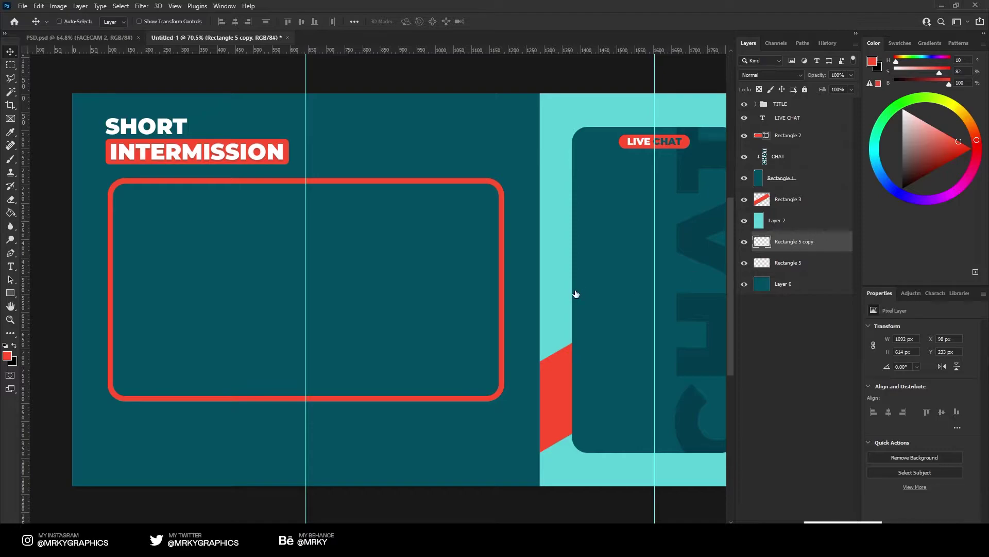
click(613, 436)
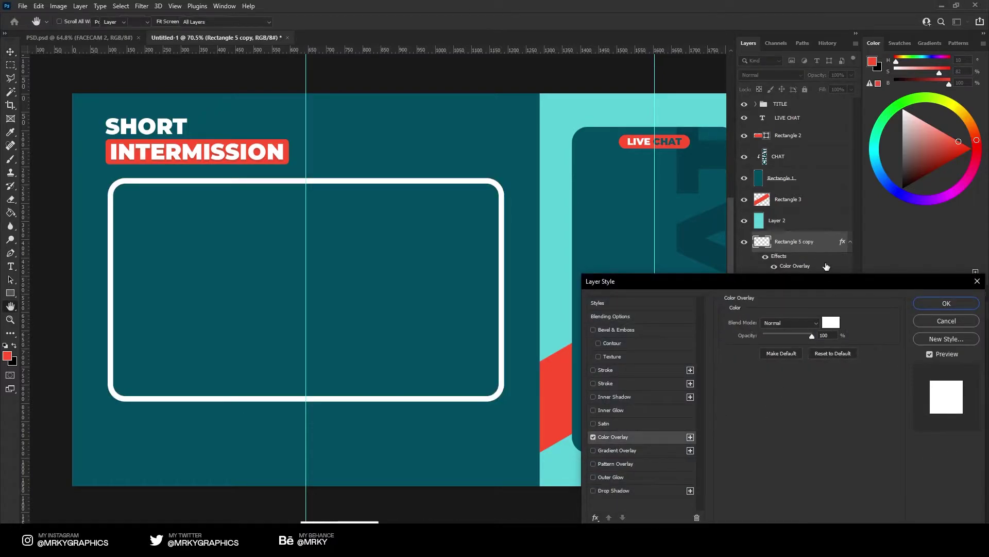
key(Return)
right_click(819, 242)
click(851, 269)
View the whole overlay and switch to PSD.psd to compare it with the reference layout
key(z)
alt+click(335, 247)
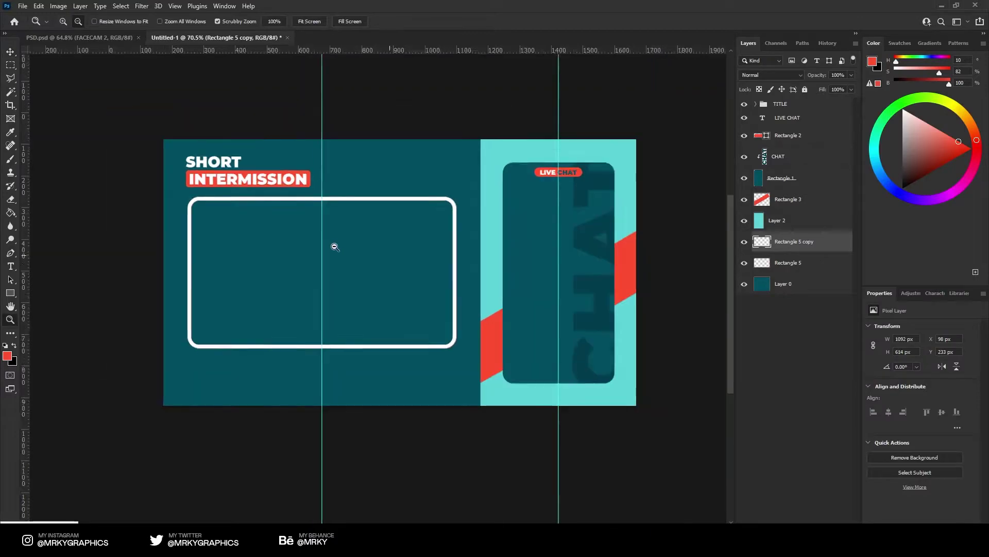
alt+click(334, 247)
key(v)
click(101, 38)
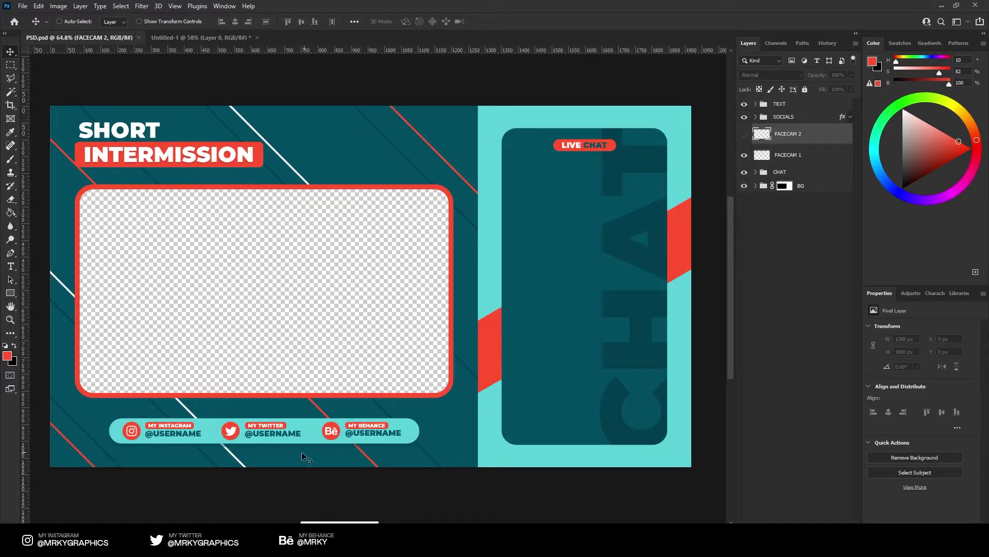
Copy the white Instagram, Twitter and Behance icons from PSD.psd into Untitled-1, below the facecam frame
ctrl+click(233, 437)
ctrl+shift+click(334, 436)
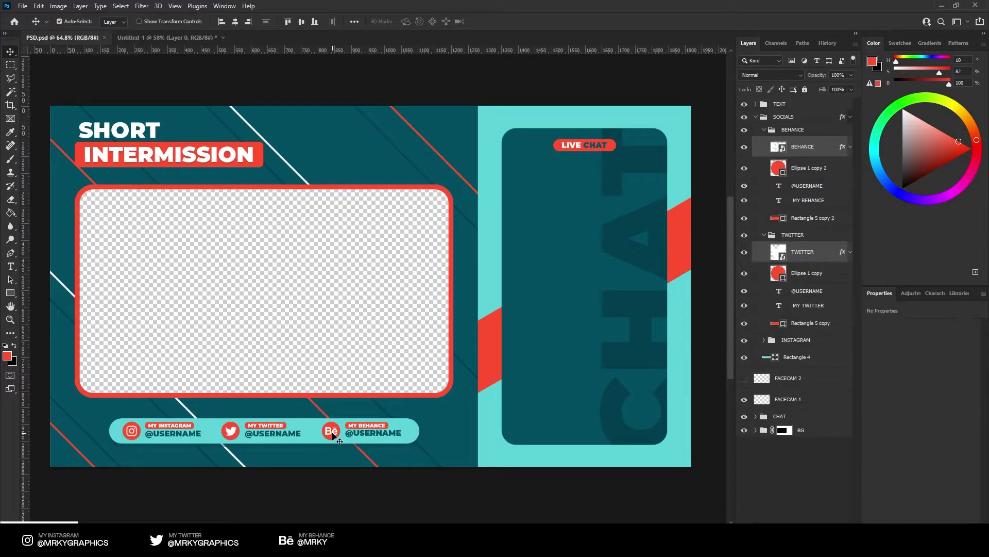
ctrl+shift+click(136, 436)
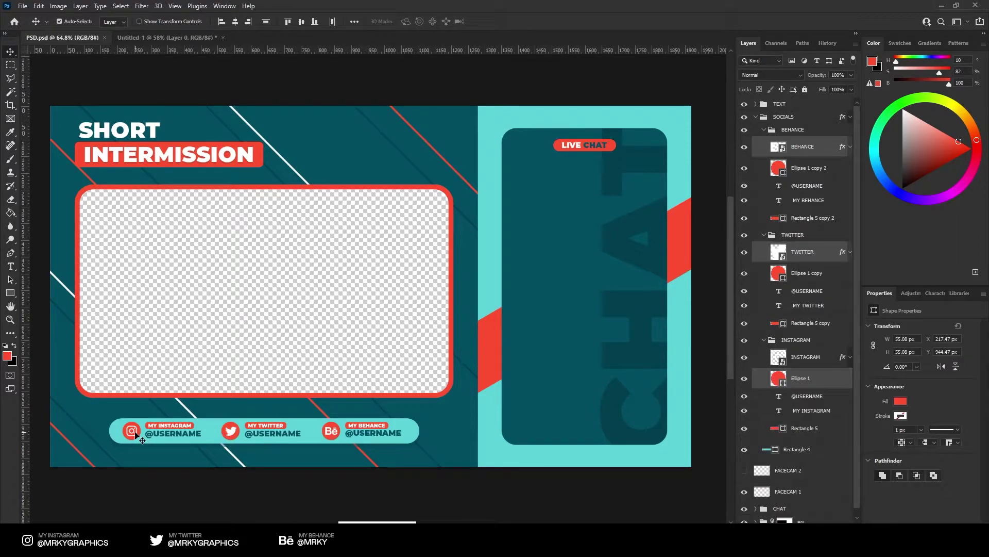
ctrl+shift+click(136, 436)
ctrl+shift+click(133, 432)
drag(133, 432, 154, 407)
Draw a red circle about 56 px wide behind the Instagram icon, with its layer directly above Layer 0
key(z)
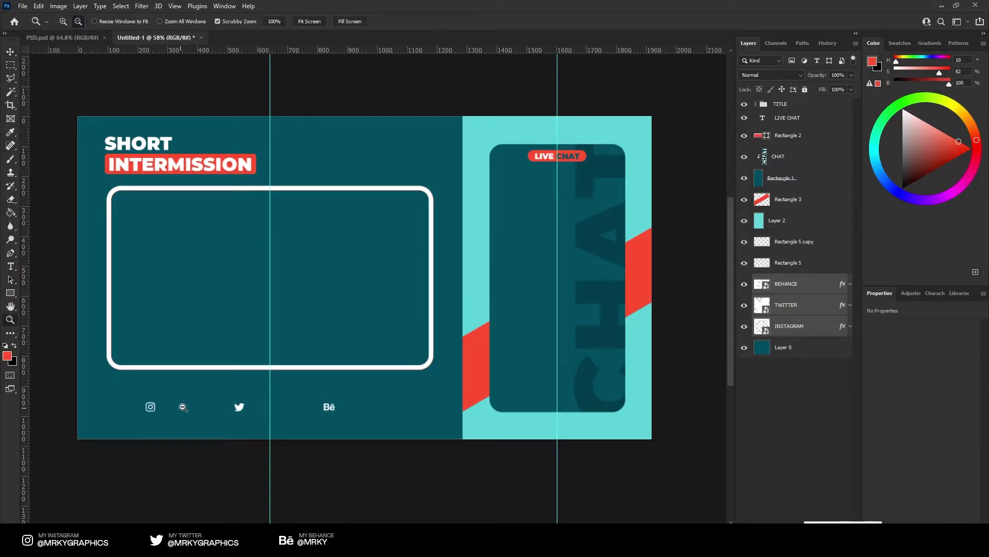
click(157, 408)
click(157, 408)
click(155, 404)
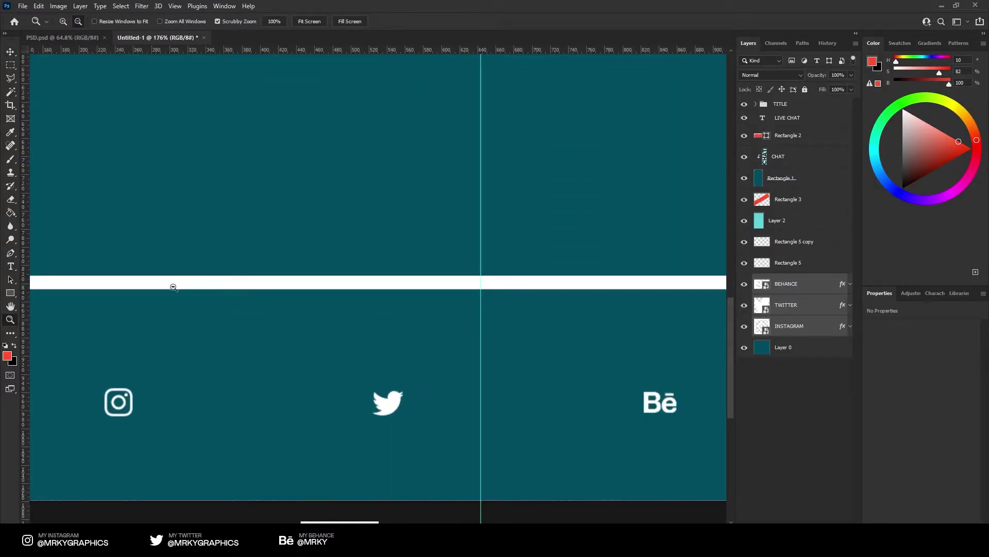
drag(173, 287, 212, 264)
click(786, 345)
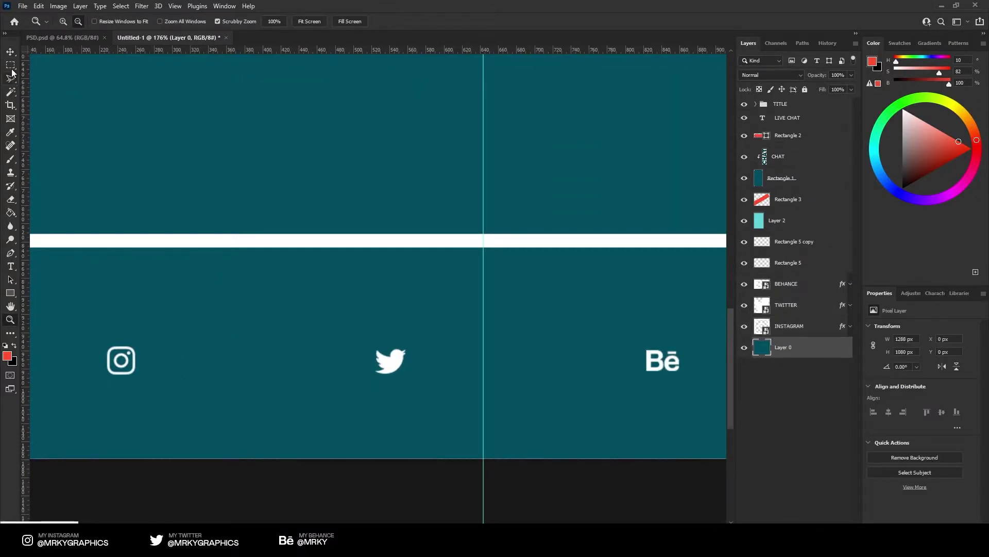
click(10, 294)
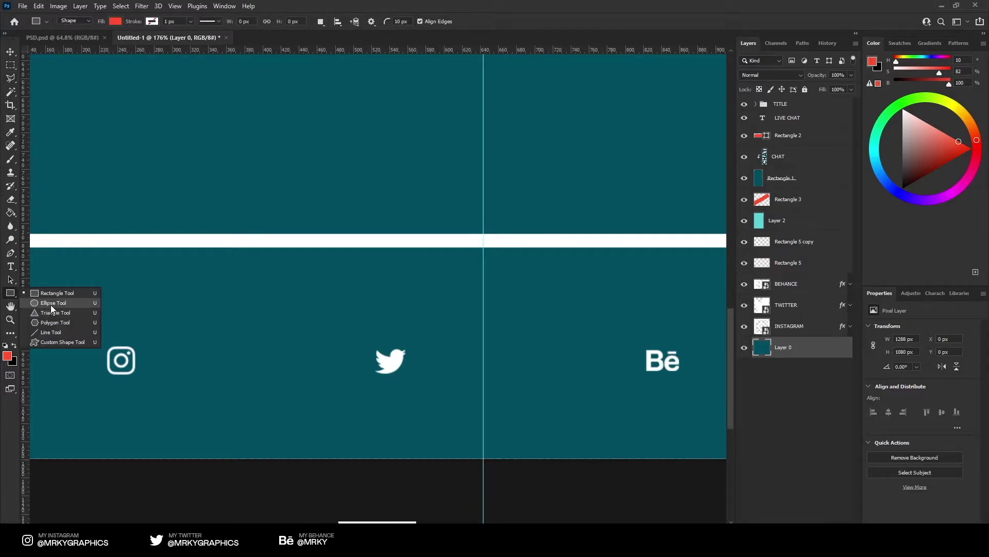
click(50, 296)
drag(101, 335, 149, 385)
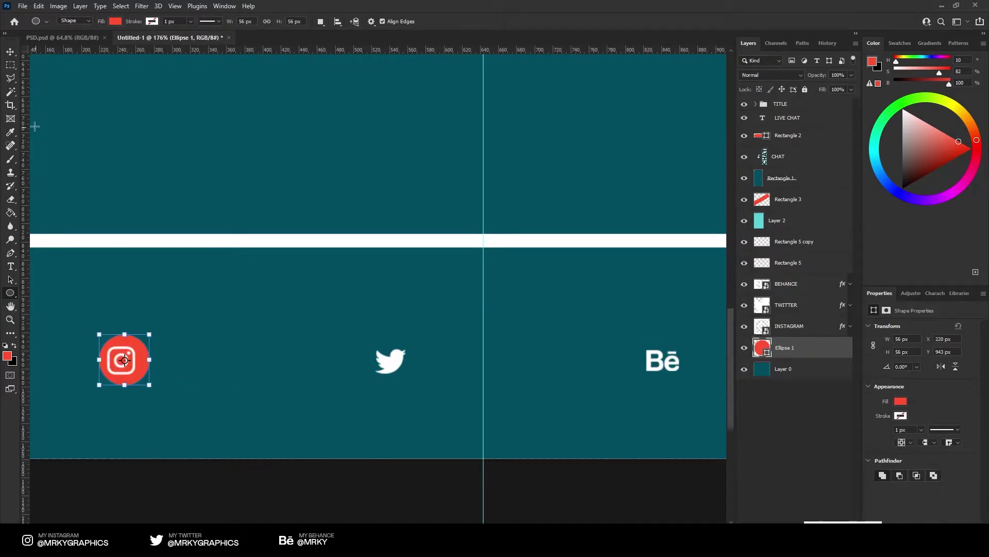
Duplicate the red circle behind the Twitter and Behance icons
key(v)
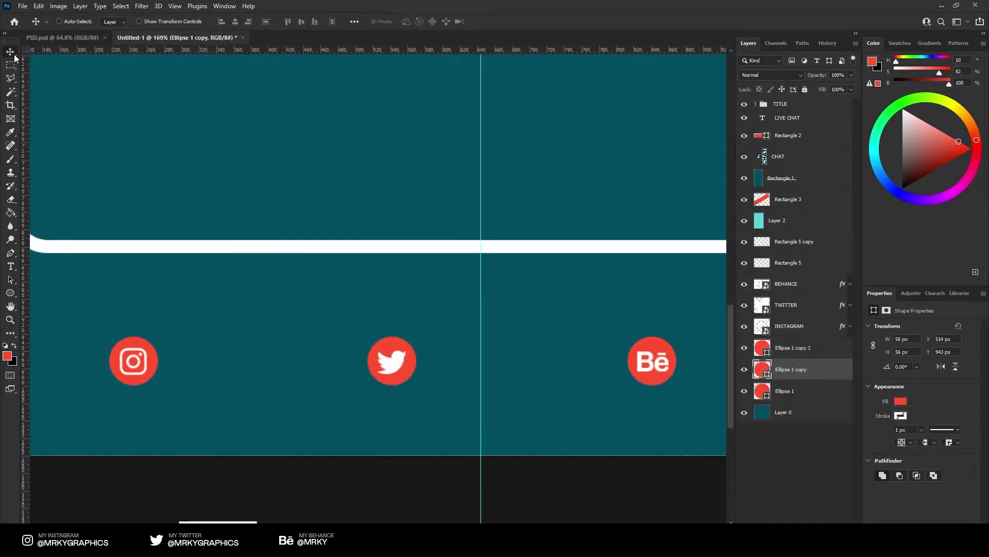
alt+click(274, 294)
drag(274, 293, 240, 305)
Add white Montserrat Black text "MY TWITTER" beside the Instagram icon and scale it down to about 16 pt
key(t)
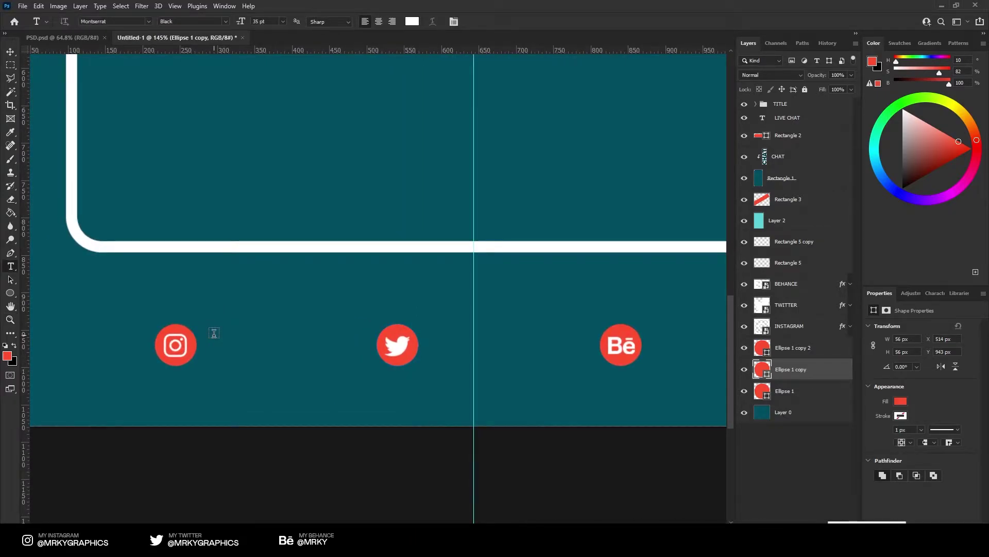
click(214, 333)
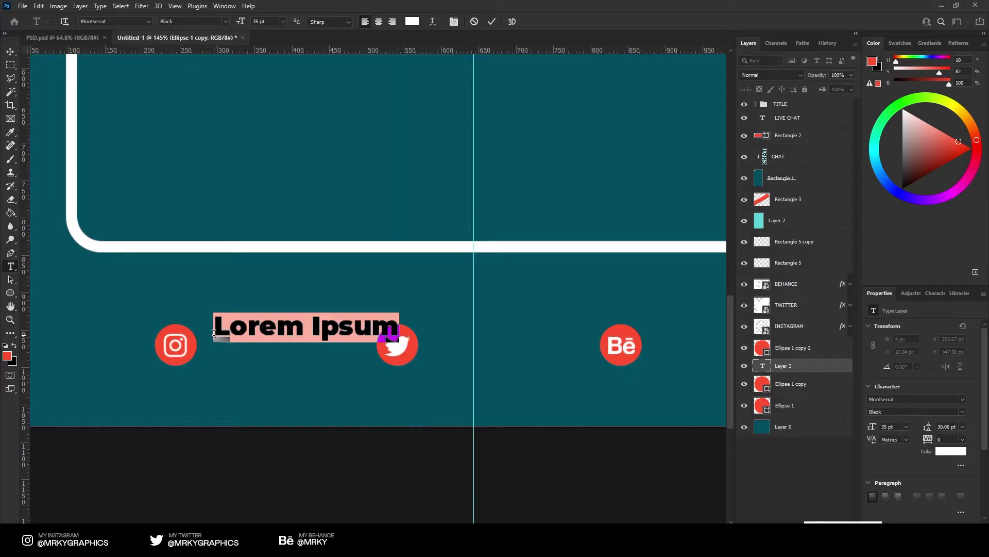
text(MY TWITTER)
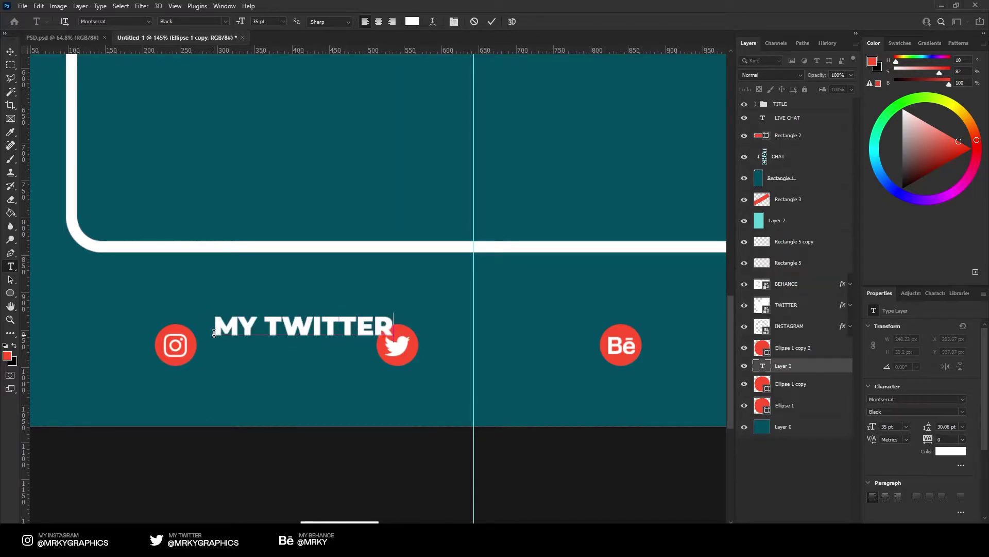
key(ctrl+a)
key(ctrl+t)
drag(393, 313, 293, 332)
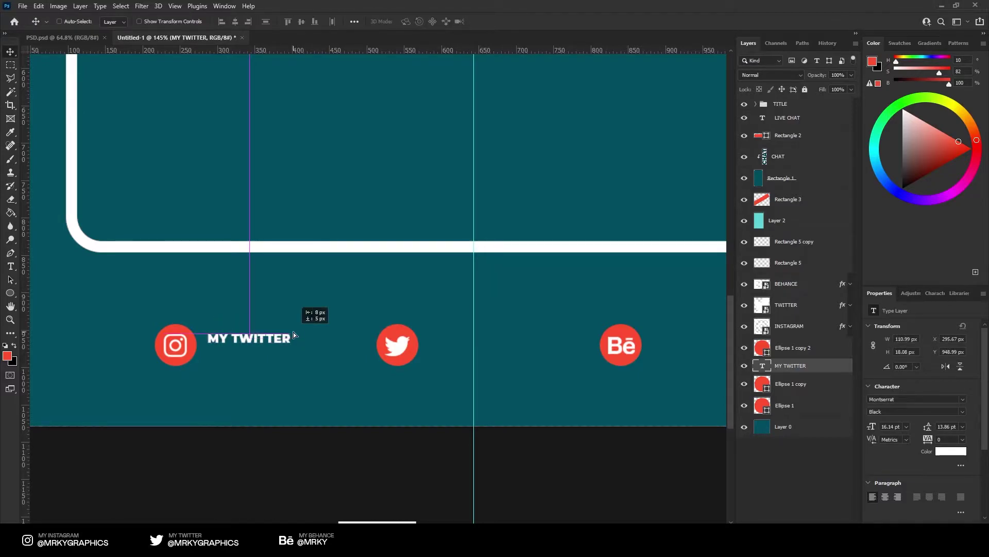
key(Return)
Check the label in PSD.psd and correct the text beside the Instagram icon to "MY INSTAGRAM"
click(78, 38)
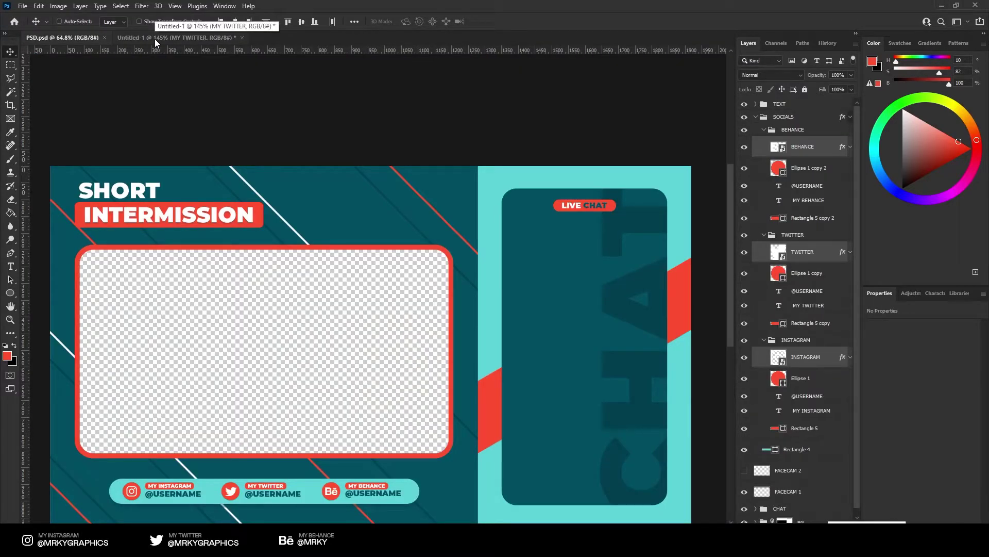
click(155, 39)
key(t)
drag(230, 440, 338, 442)
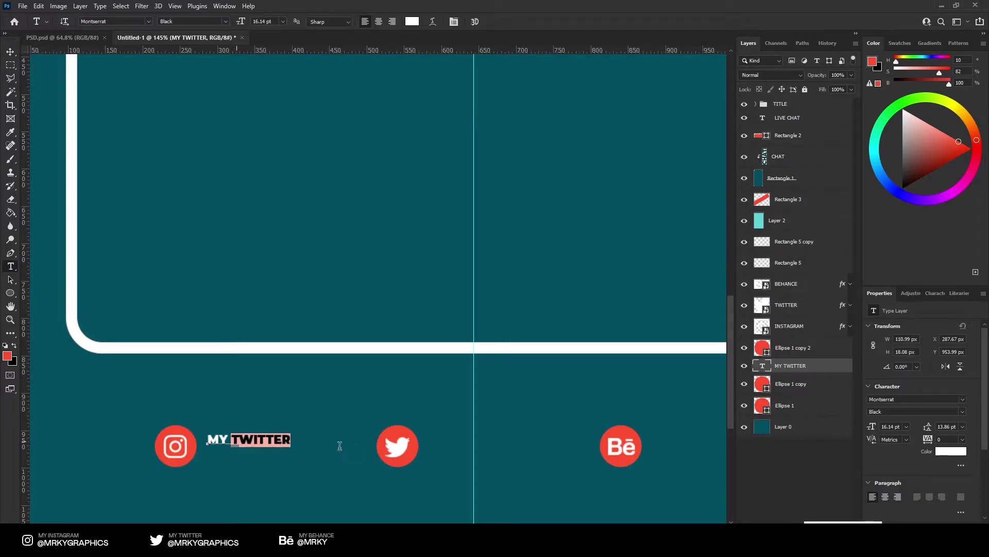
text(INSTAGRAM)
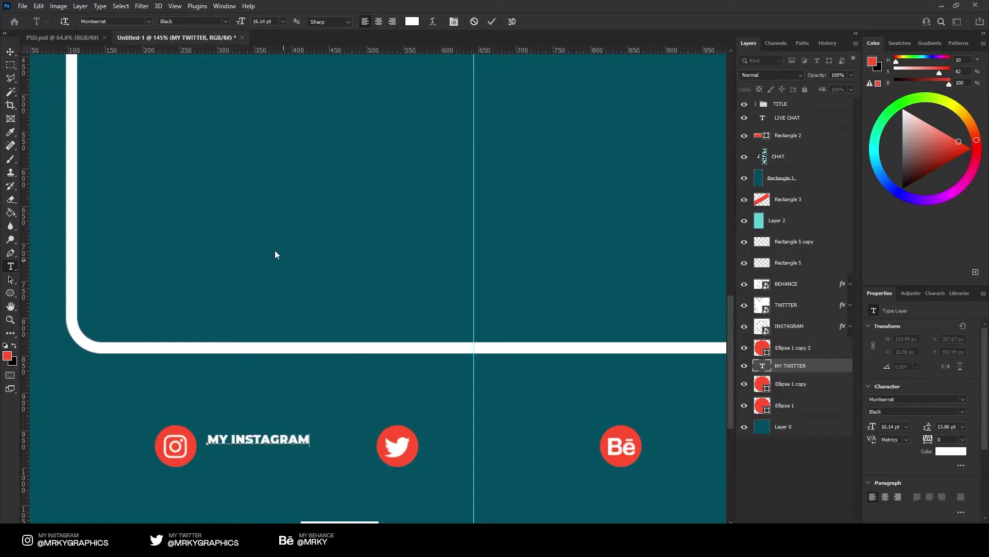
key(ctrl+Return)
key(z)
click(60, 37)
click(188, 39)
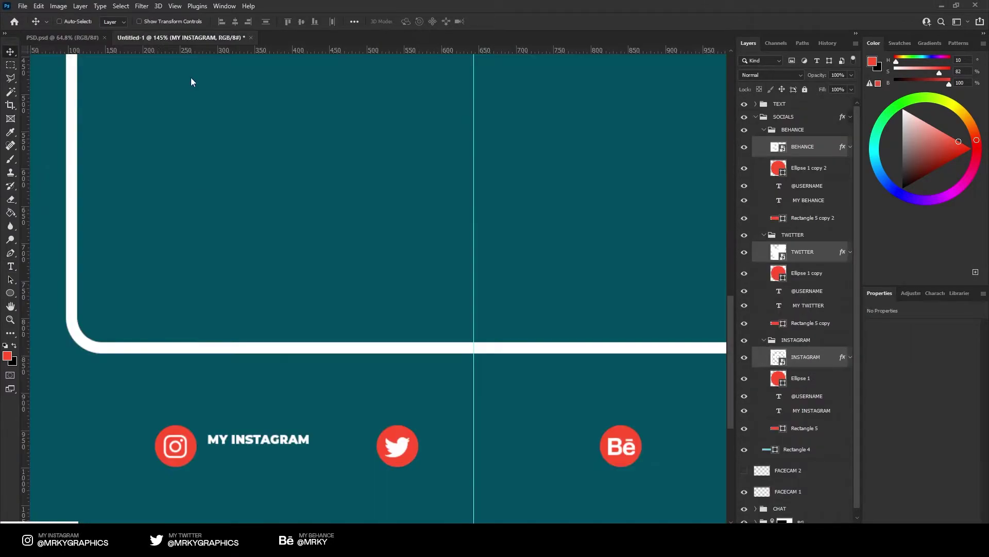
key(v)
key(ctrl+j)
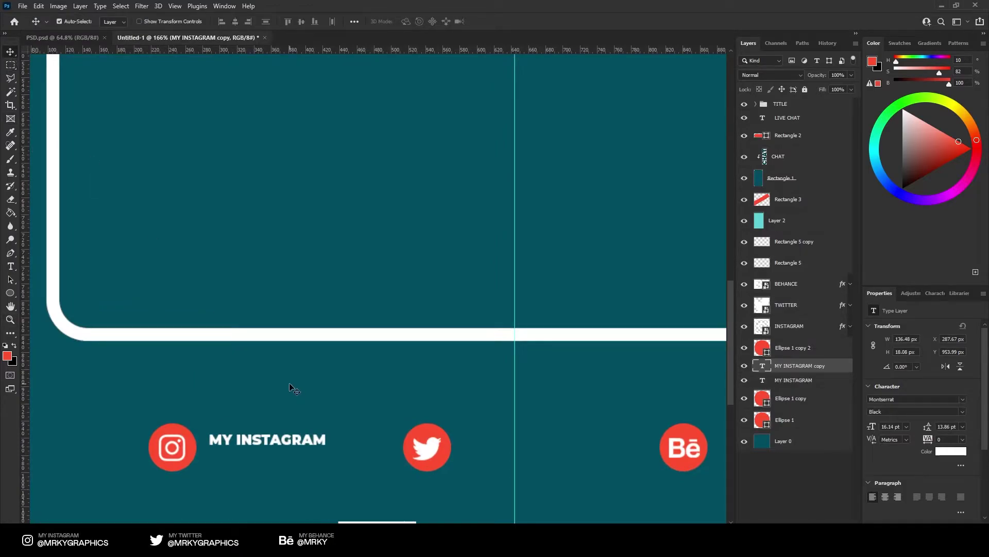
drag(256, 439, 255, 459)
double_click(255, 458)
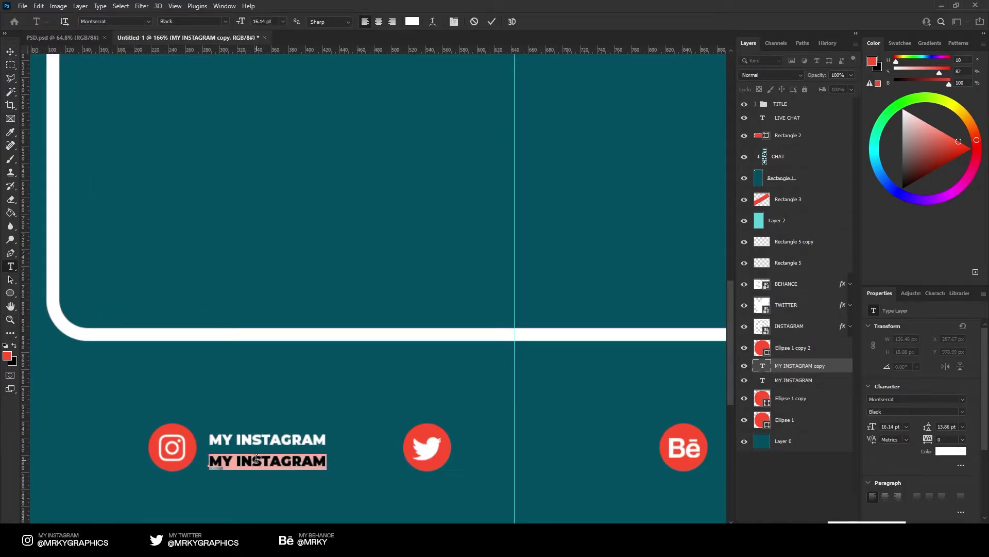
text(@USERNAME)
key(ctrl+a)
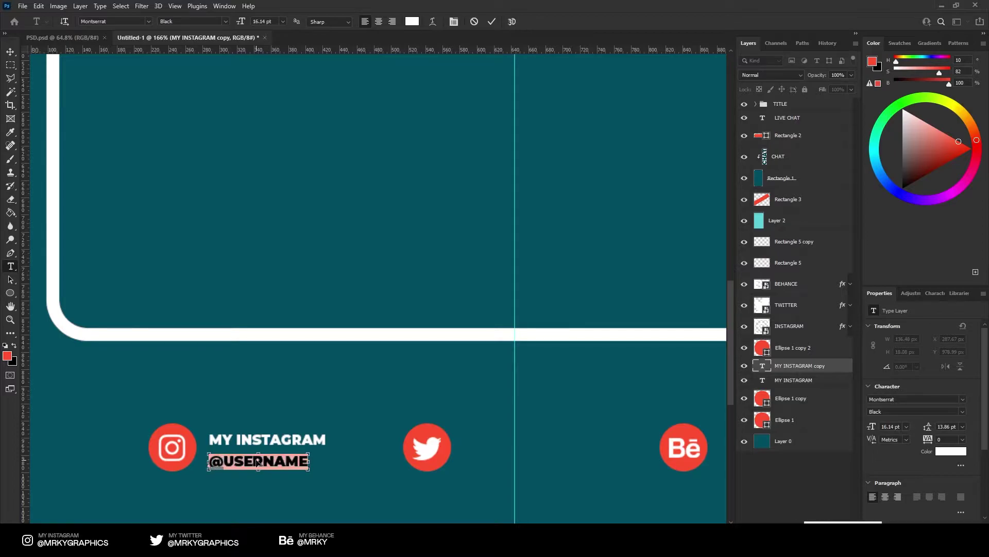
click(410, 22)
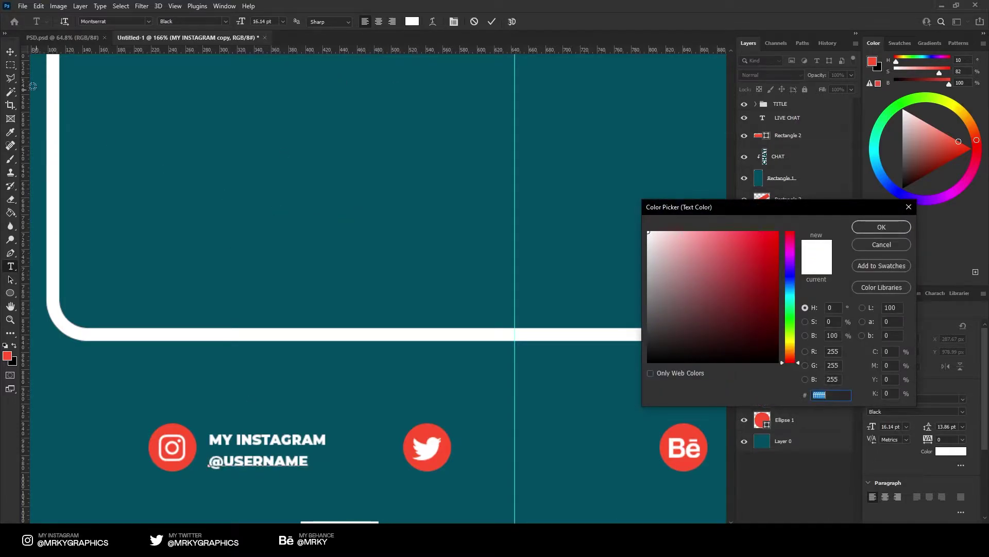
key(Return)
key(ctrl+Return)
scroll(311, 299, up, 3)
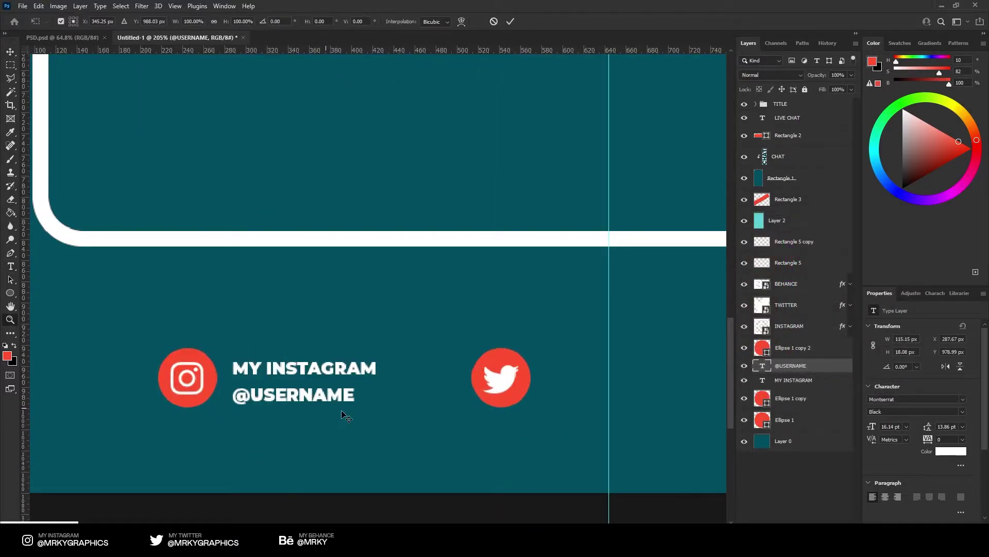
drag(353, 406, 396, 412)
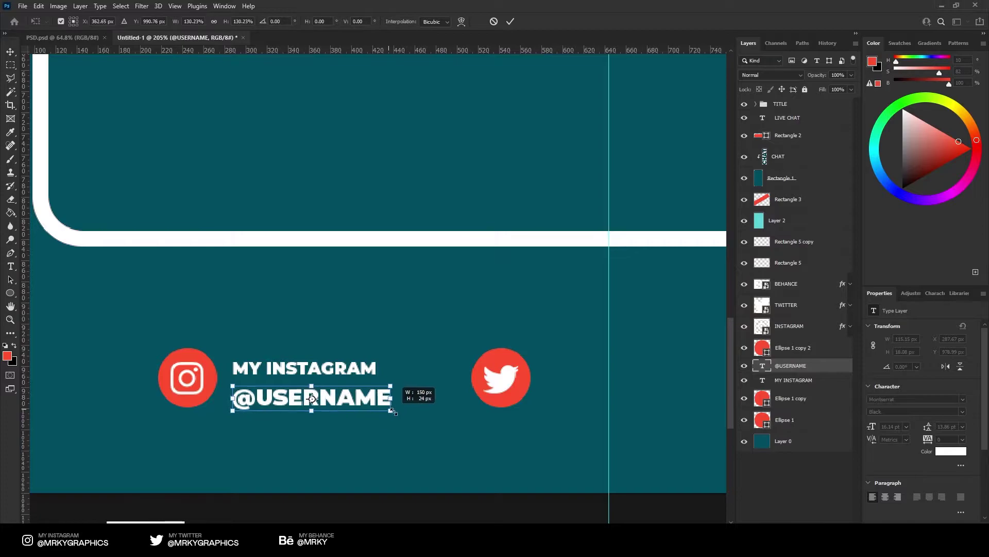
click(15, 57)
drag(258, 313, 258, 311)
Sample the light teal of the socials bar in PSD.psd as the foreground color
key(z)
drag(207, 414, 120, 68)
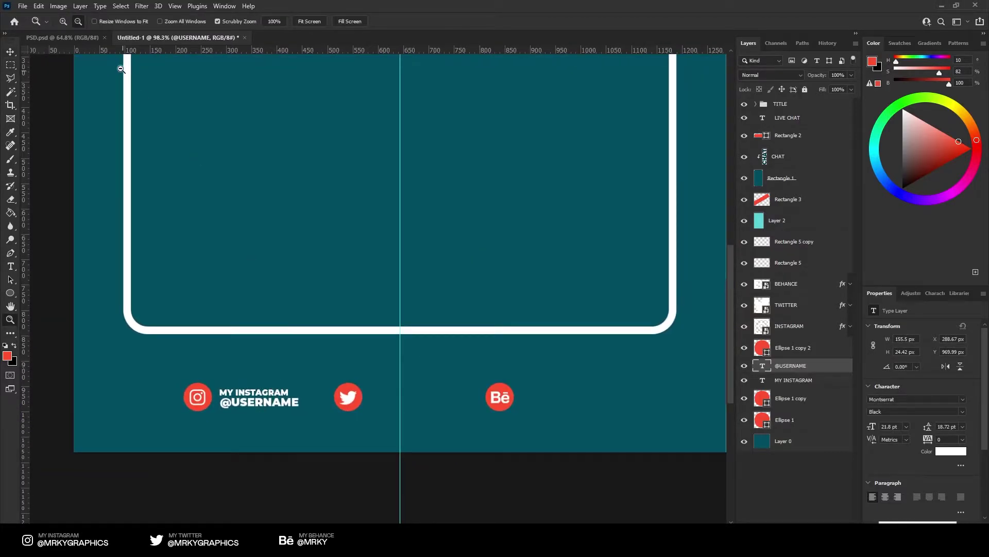
click(73, 41)
key(i)
click(208, 486)
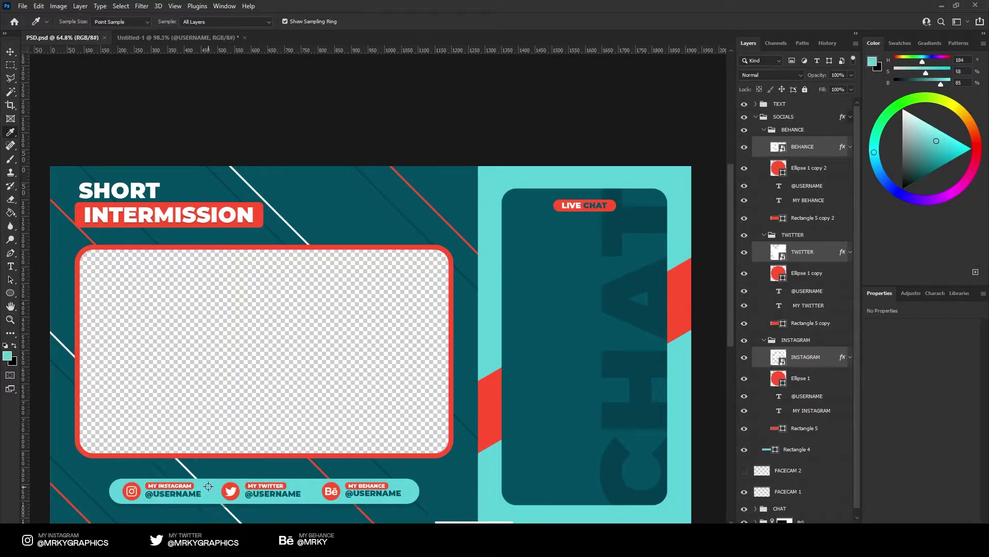
Draw a light teal bar about 942 x 91 px across the social icons in Untitled-1 and fully round its corners
click(192, 38)
key(z)
drag(376, 331, 260, 322)
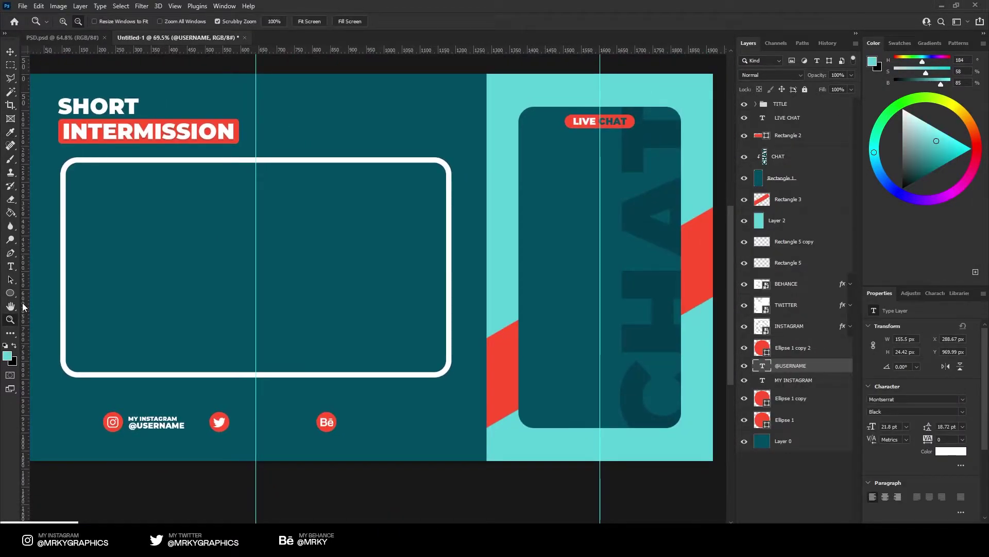
right_click(8, 291)
click(49, 294)
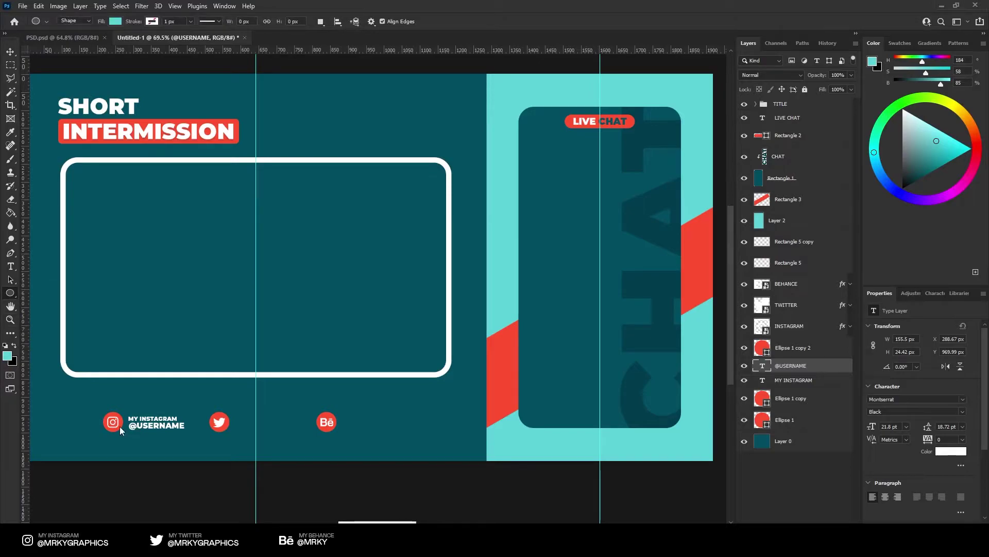
drag(93, 406, 430, 437)
drag(883, 461, 927, 460)
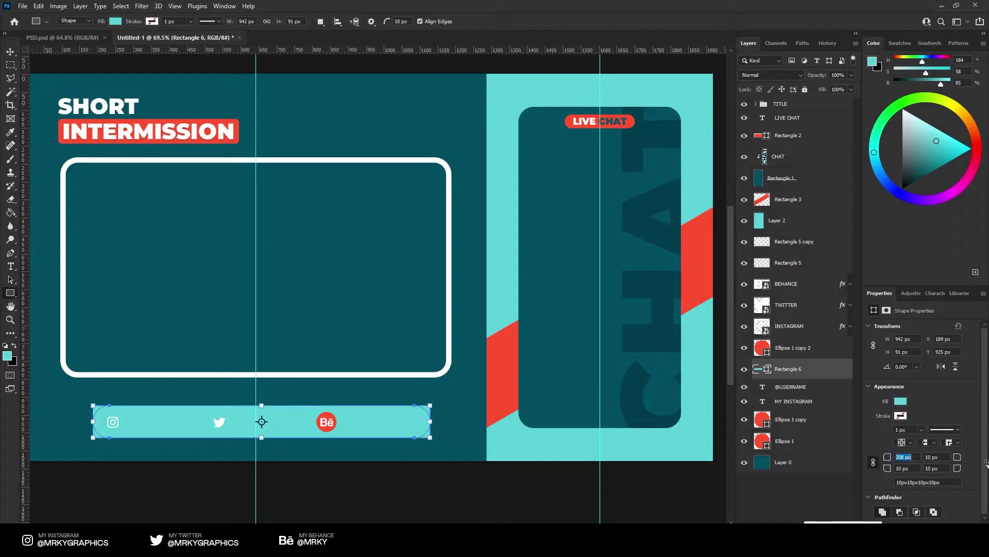
Center the teal bar horizontally on the dark background area and place its layer just above Layer 0, behind the icons
key(v)
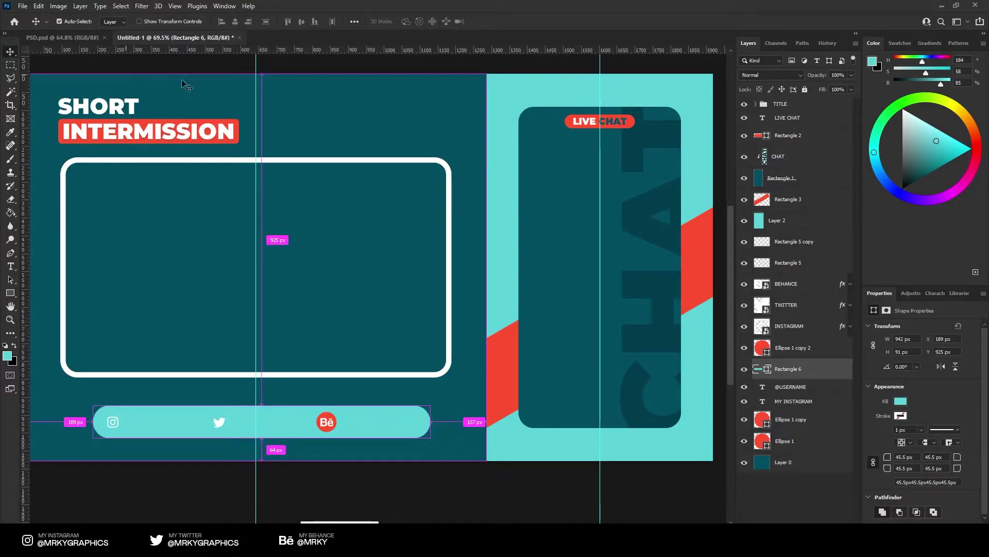
drag(397, 314, 391, 313)
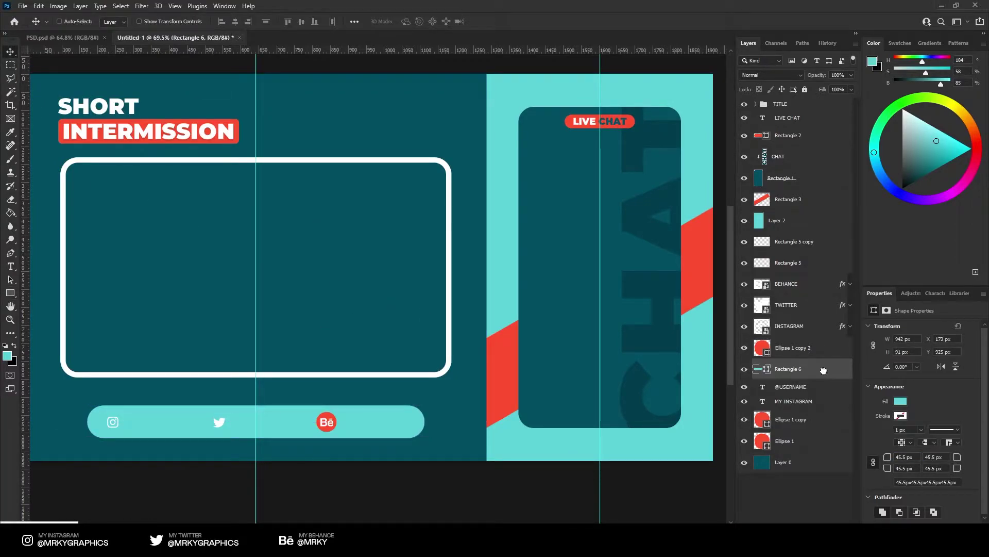
drag(823, 370, 815, 452)
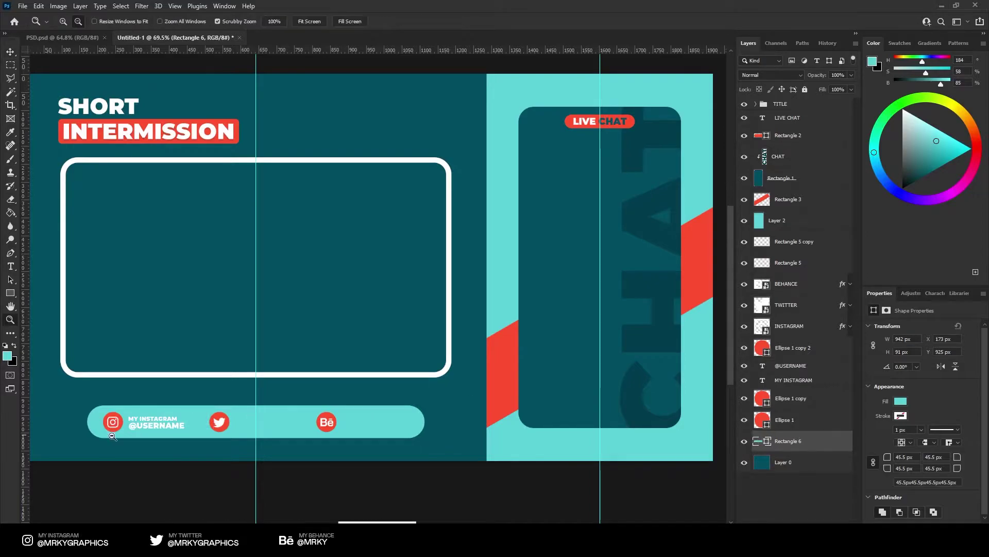
scroll(103, 437, up, 3)
double_click(762, 365)
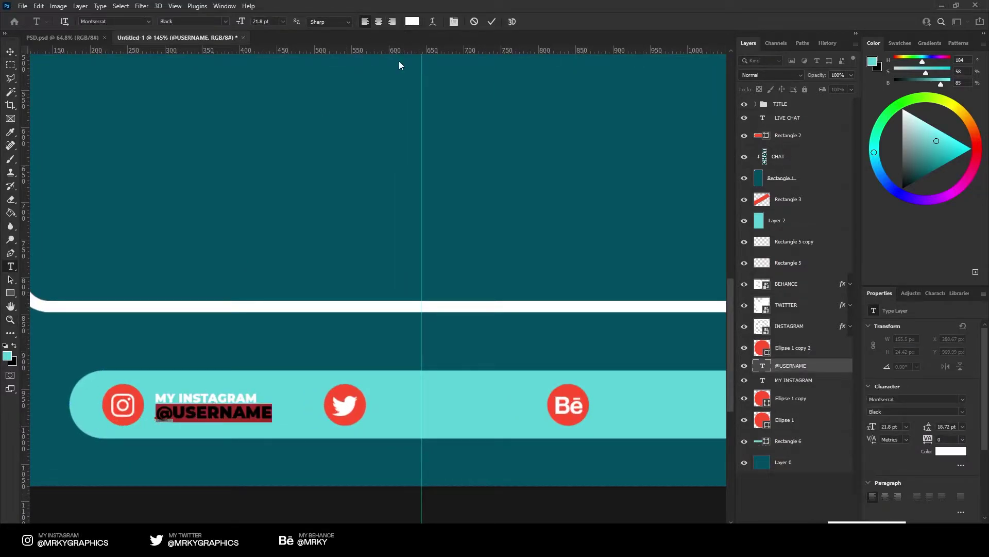
click(413, 21)
click(313, 331)
click(862, 228)
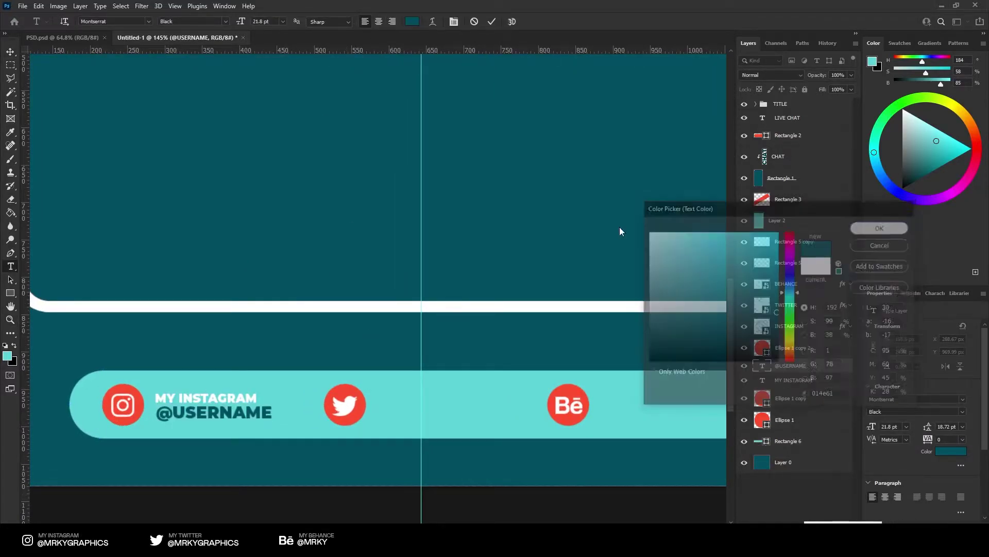
click(10, 51)
Draw a red rounded rectangle about 153 x 19 px behind the MY INSTAGRAM text, directly above the Ellipse 1 copy layer
key(z)
click(149, 418)
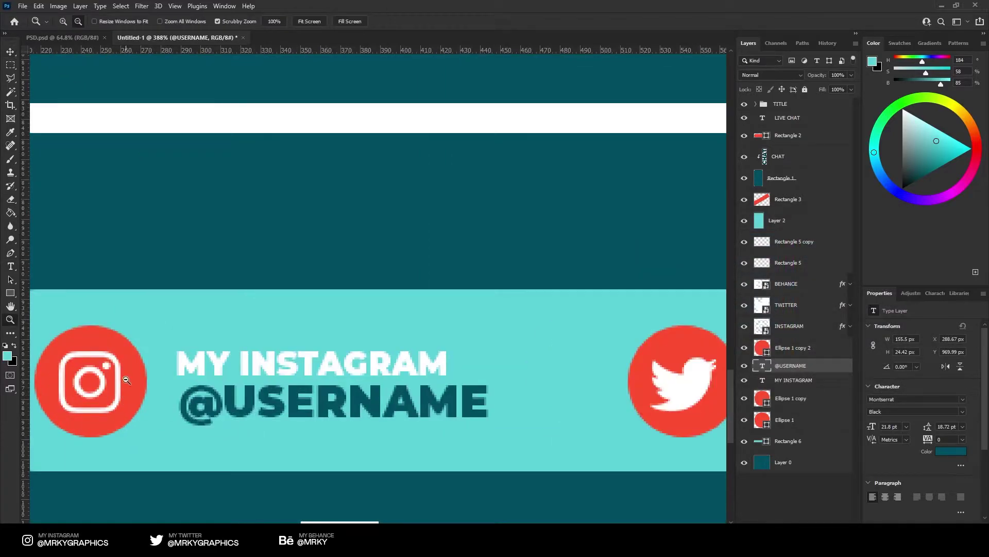
click(9, 293)
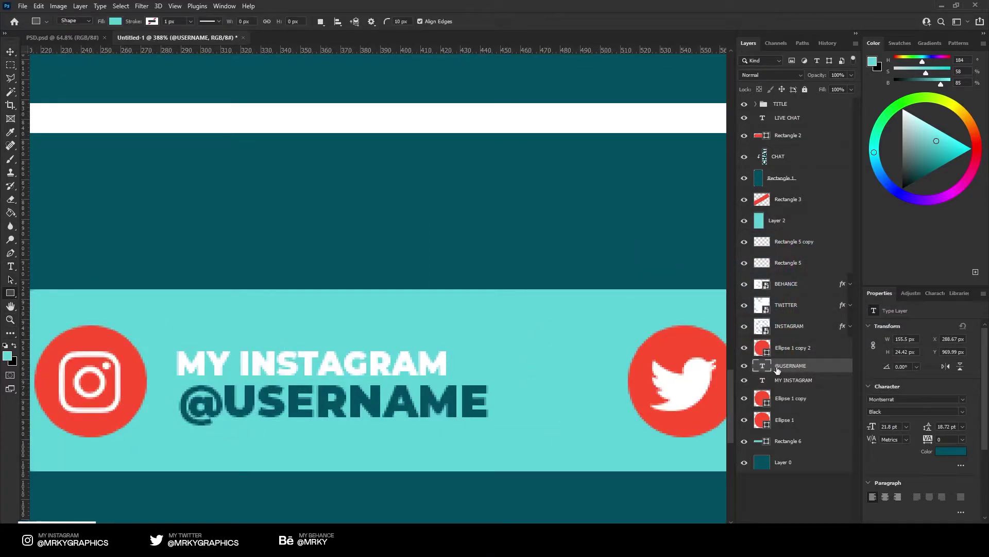
click(802, 398)
drag(169, 341, 474, 378)
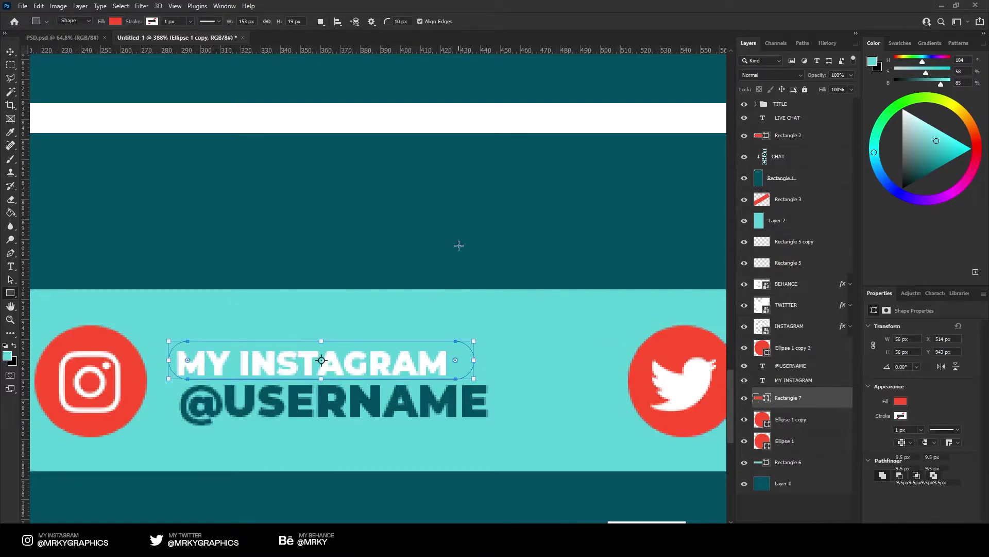
Align the MY INSTAGRAM text and its red rounded rectangle on their vertical centers
click(10, 52)
shift+click(793, 379)
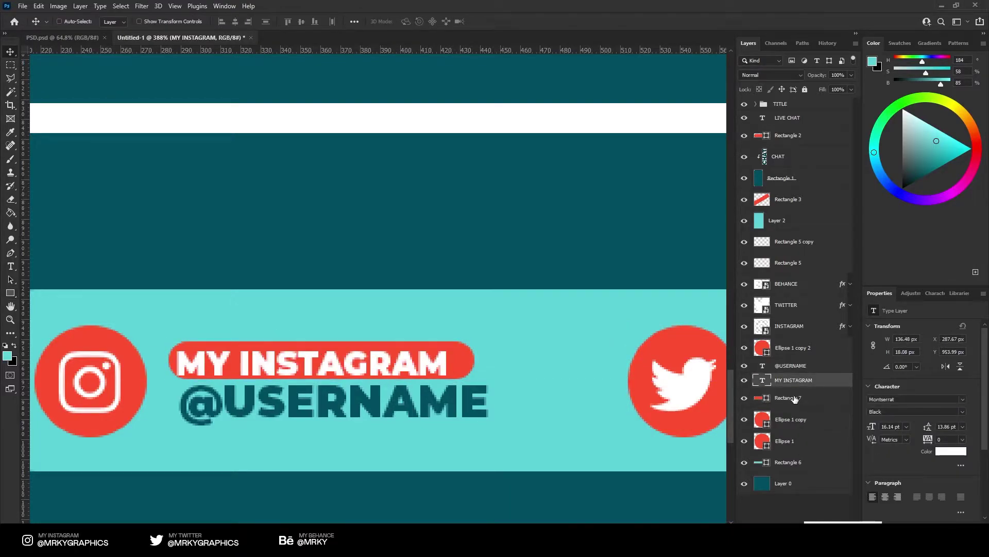
click(302, 21)
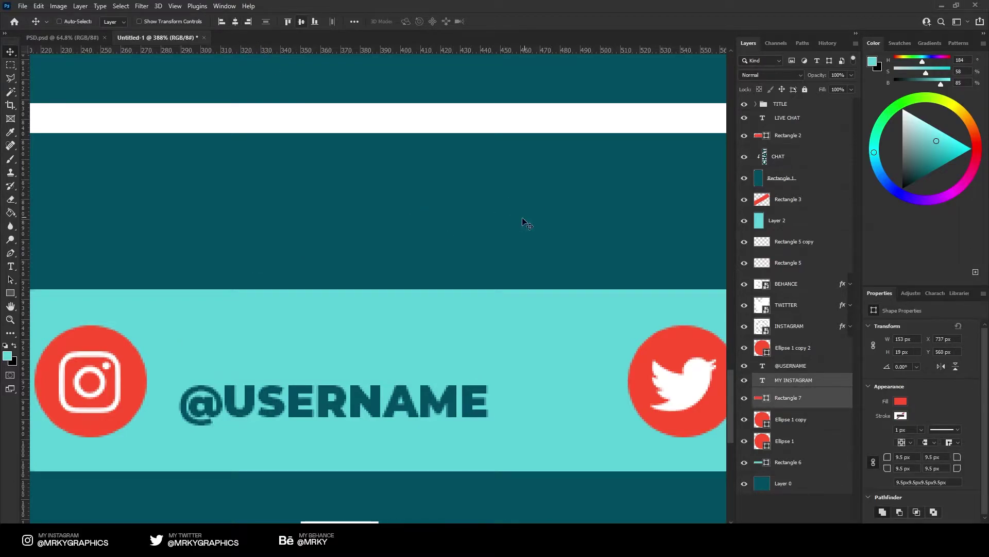
drag(360, 274, 342, 320)
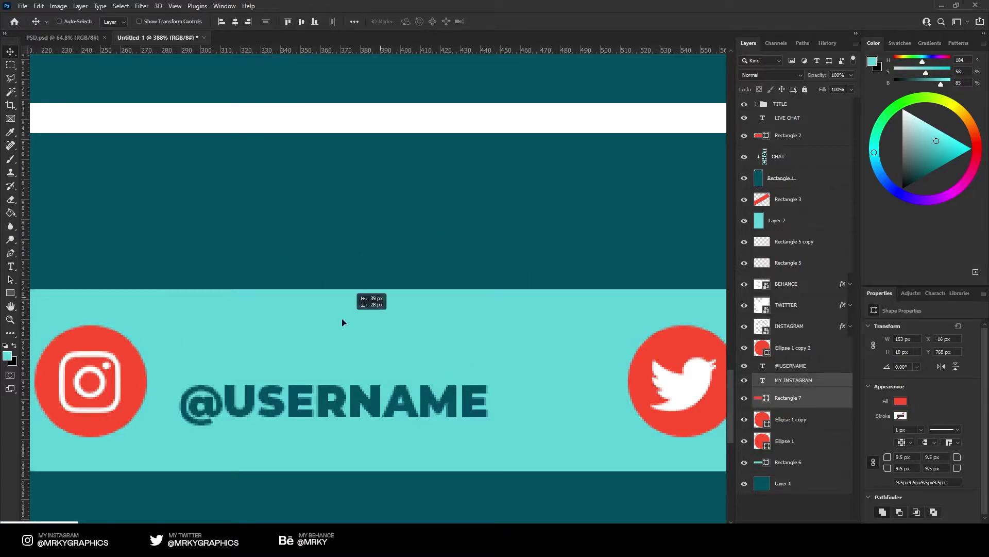
key(z)
alt+click(82, 72)
click(82, 73)
key(v)
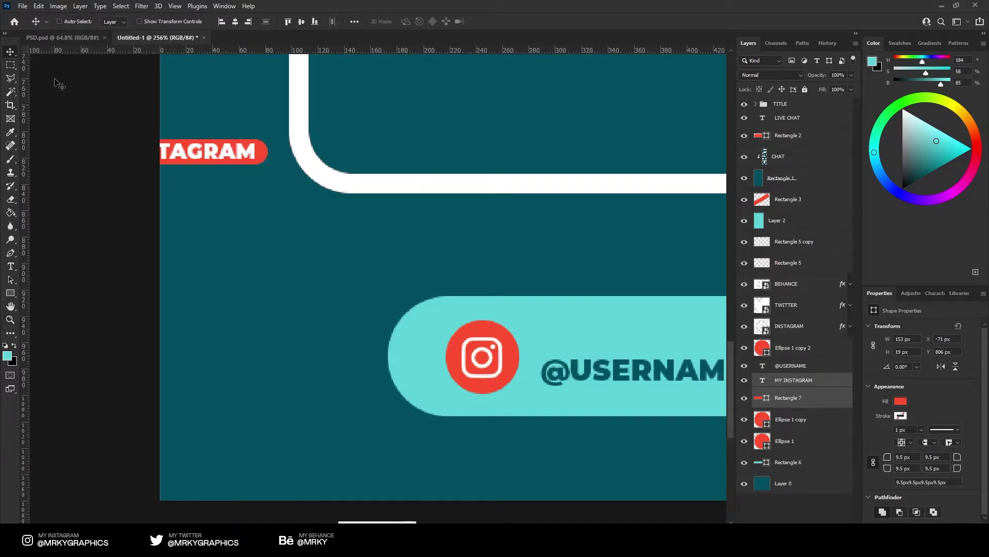
drag(57, 82, 410, 301)
key(ctrl+t)
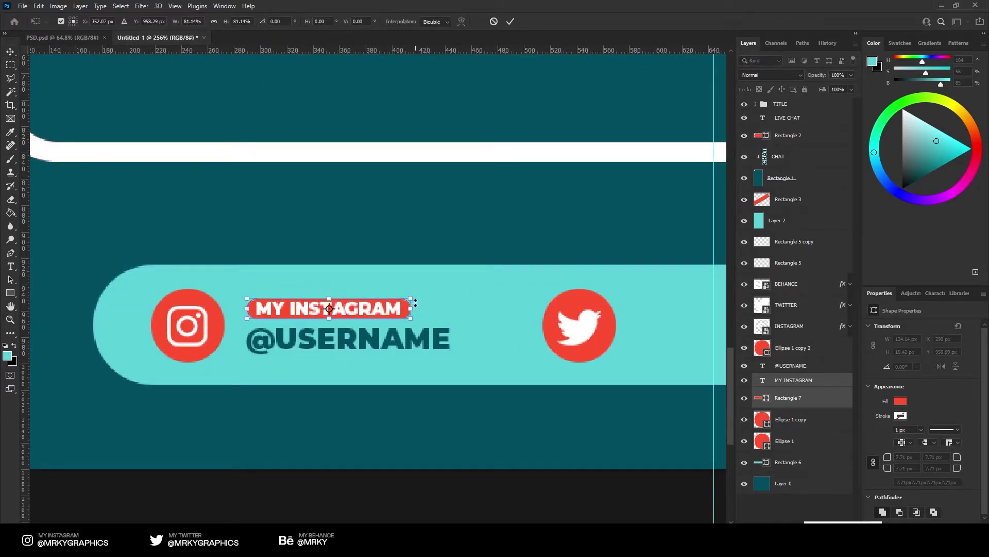
key(Return)
key(z)
alt+click(388, 291)
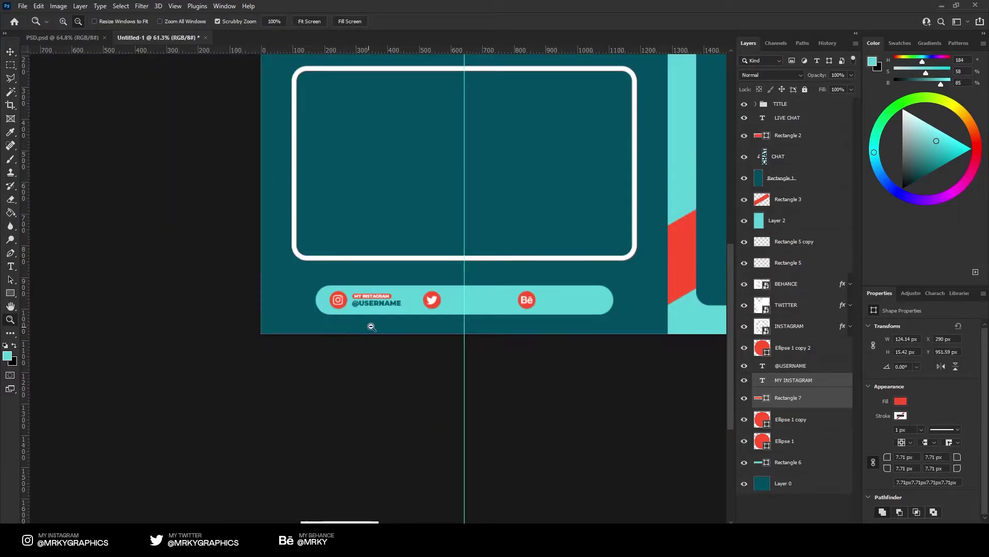
click(433, 287)
click(144, 165)
key(v)
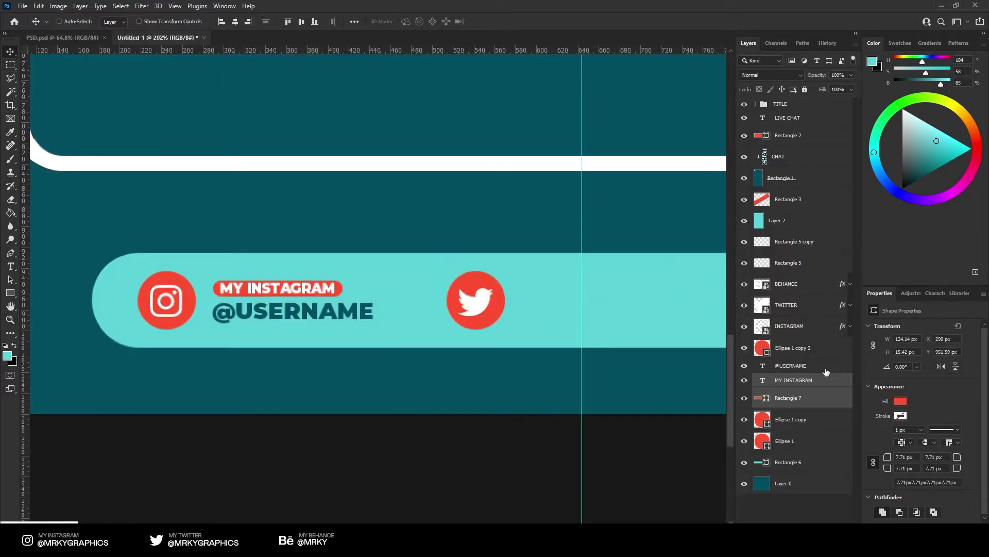
shift+click(796, 367)
drag(225, 307, 536, 306)
scroll(536, 306, right, 5)
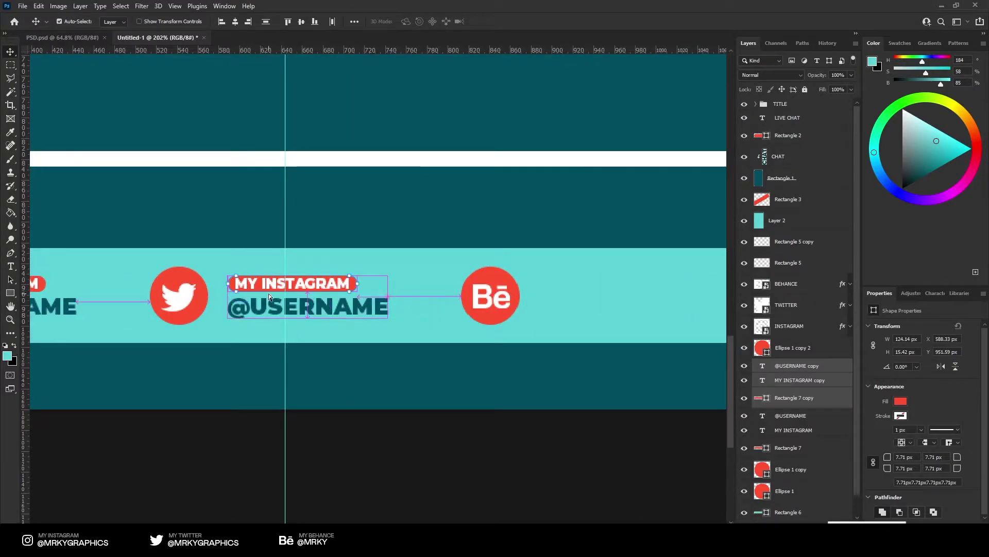
alt+drag(265, 293, 573, 293)
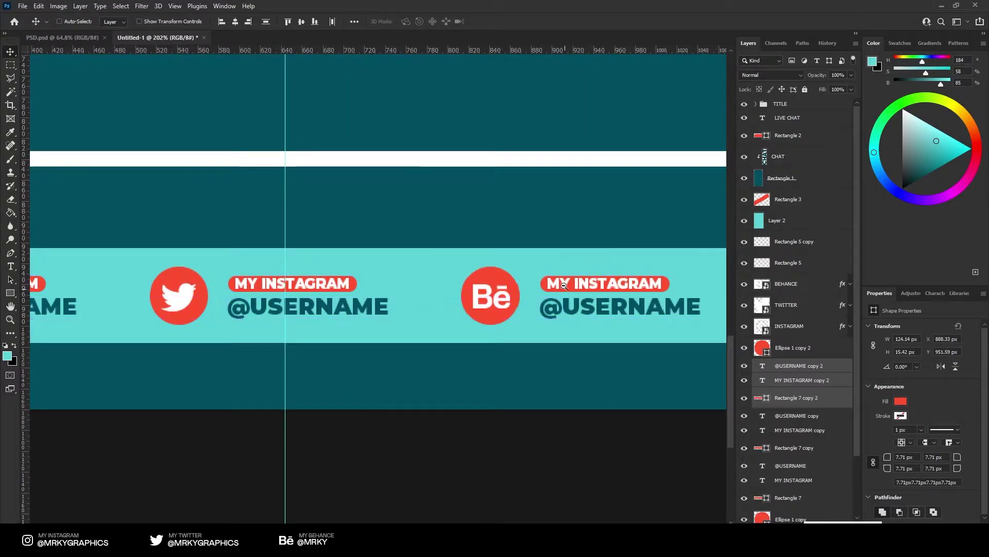
Change the copied labels to MY TWITTER beside the Twitter icon and MY BEHANCE beside the Behance icon
key(z)
mouse_move(500, 296)
mouse_down()
mouse_move(480, 300)
mouse_move(515, 300)
mouse_up()
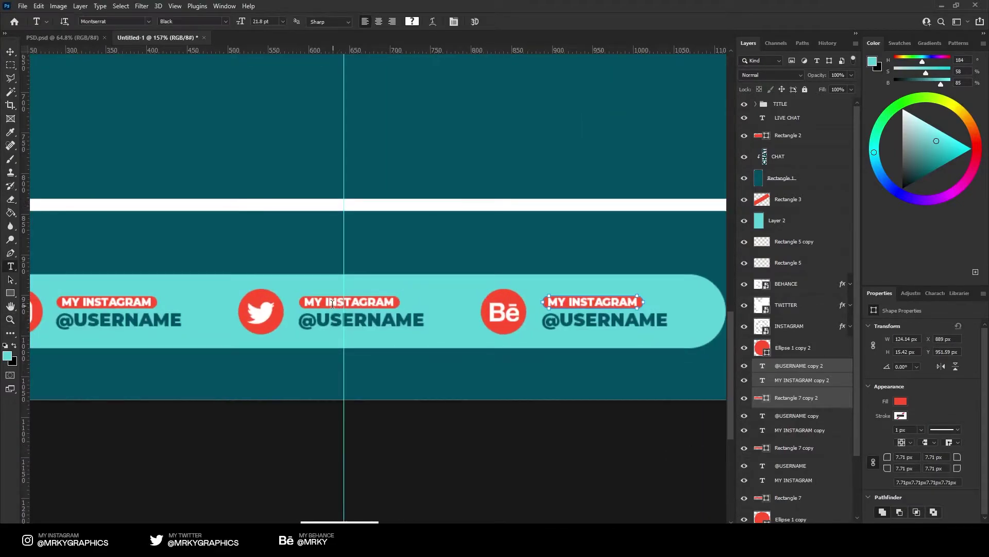
key(t)
drag(441, 298, 464, 304)
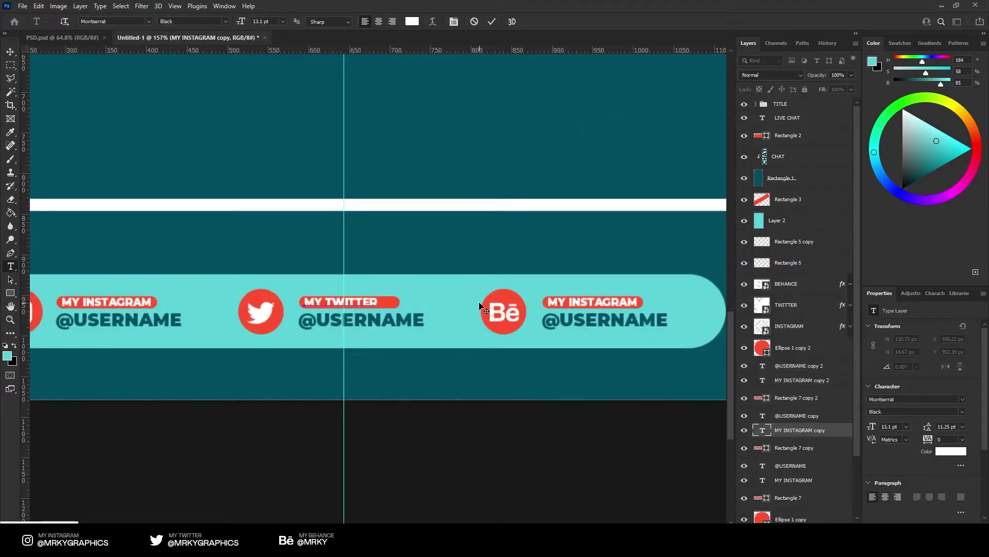
click(502, 304)
drag(569, 302, 639, 302)
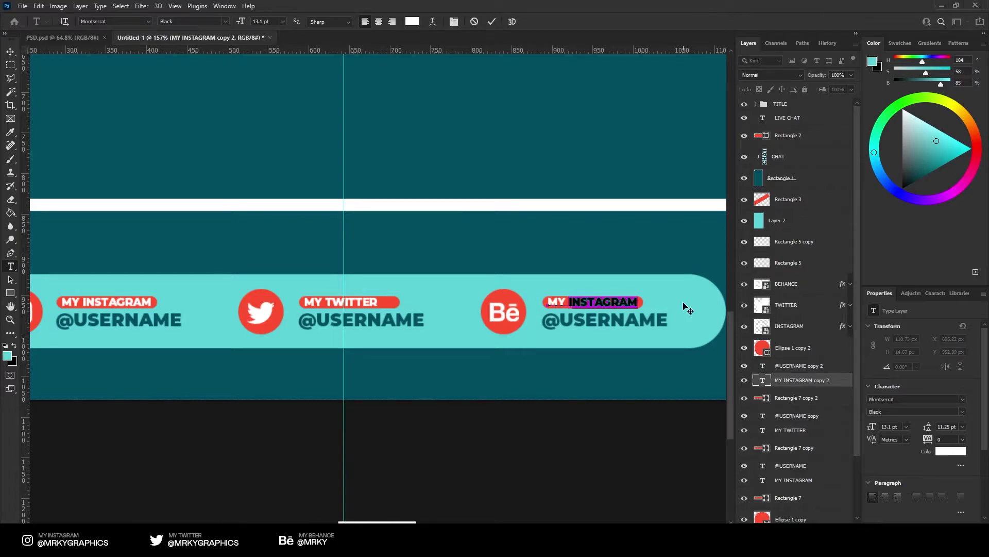
text(BEHANCE)
key(ctrl+Return)
Group all social bar layers, from the BEHANCE icon down to the teal bar, into one group above Layer 0
key(z)
scroll(548, 252, down, 5)
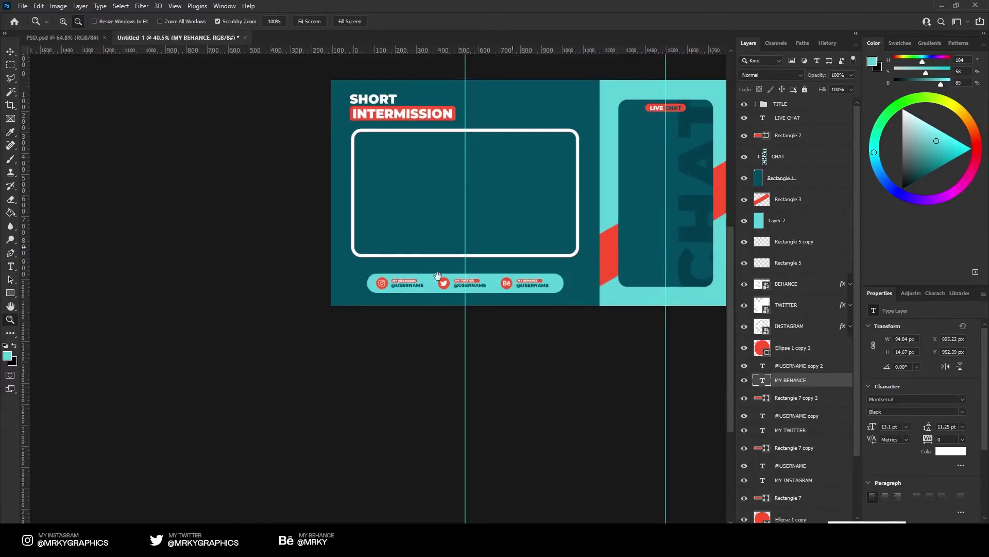
scroll(193, 304, up, 2)
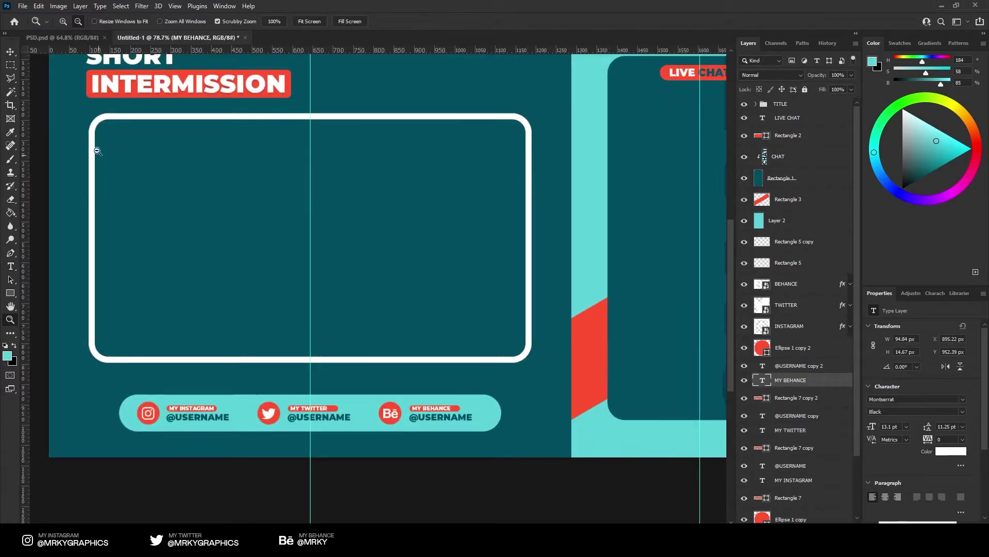
click(10, 52)
scroll(809, 352, down, 1)
click(795, 266)
scroll(801, 444, down, 2)
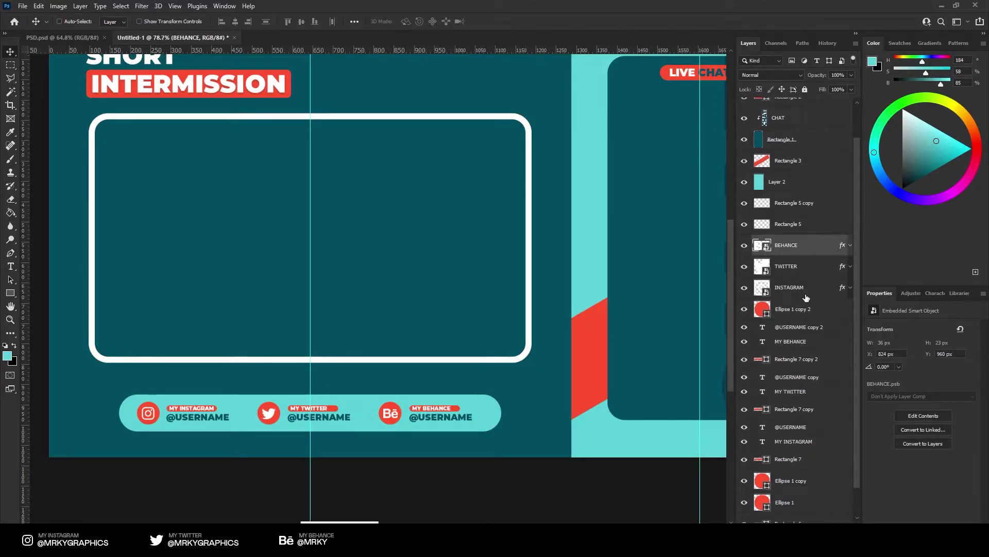
shift+click(804, 498)
key(ctrl+g)
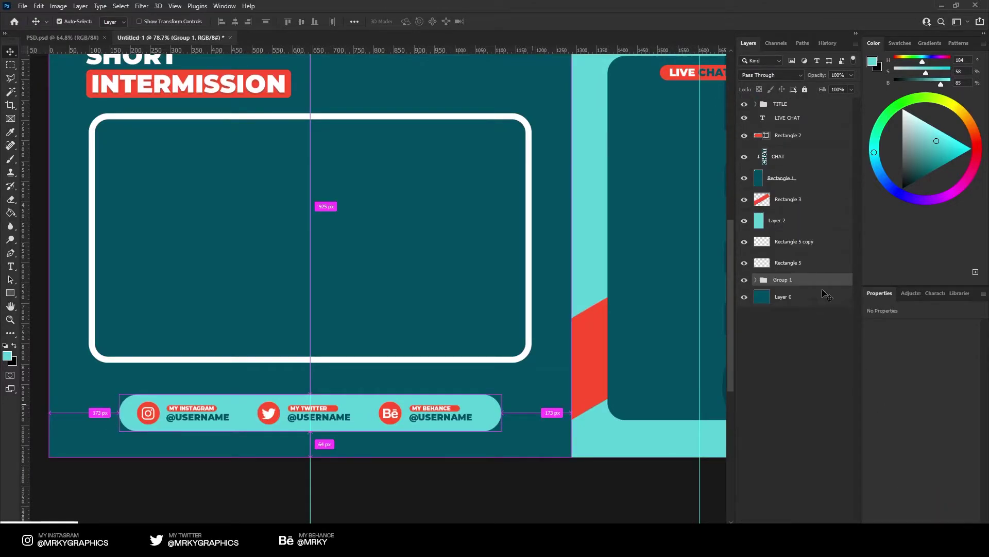
Shift the grouped social media bar slightly up beneath the white frame, keeping it horizontally centered
key(ctrl+t)
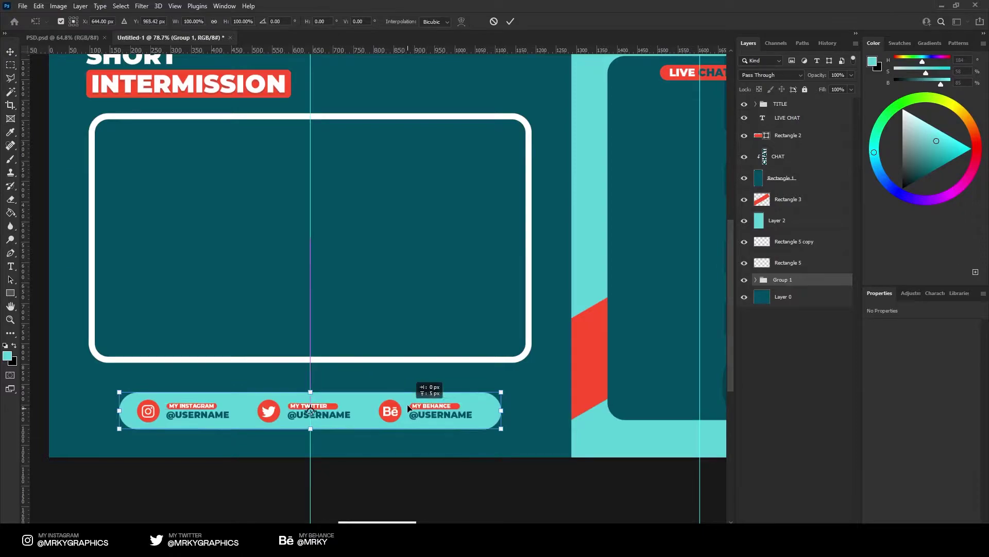
drag(408, 412, 407, 407)
key(Return)
Draw a 45-degree Pen path about 1017 x 1017 px across the heading and frame, and stroke it with the white brush on Layer 3
key(z)
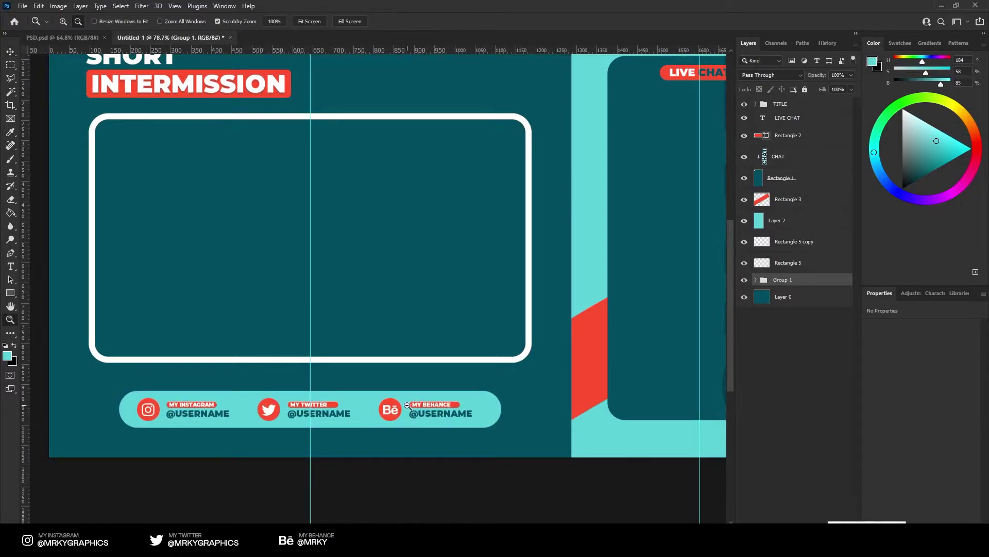
drag(361, 345, 291, 380)
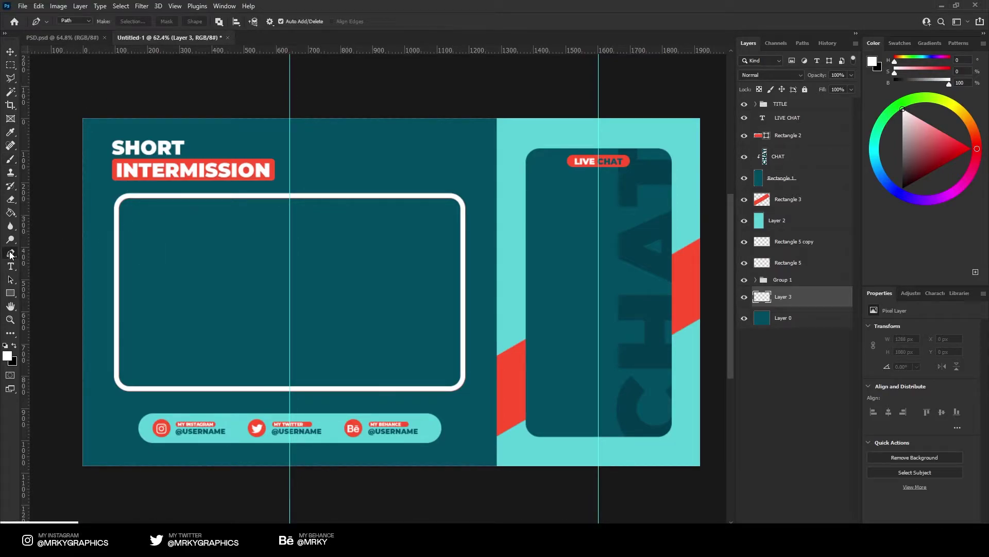
click(189, 93)
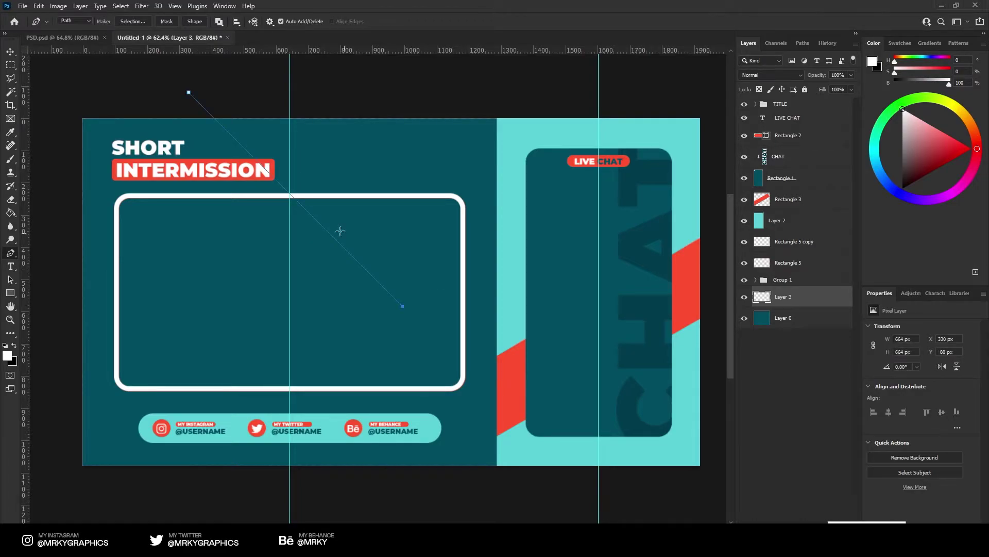
key(ctrl+z)
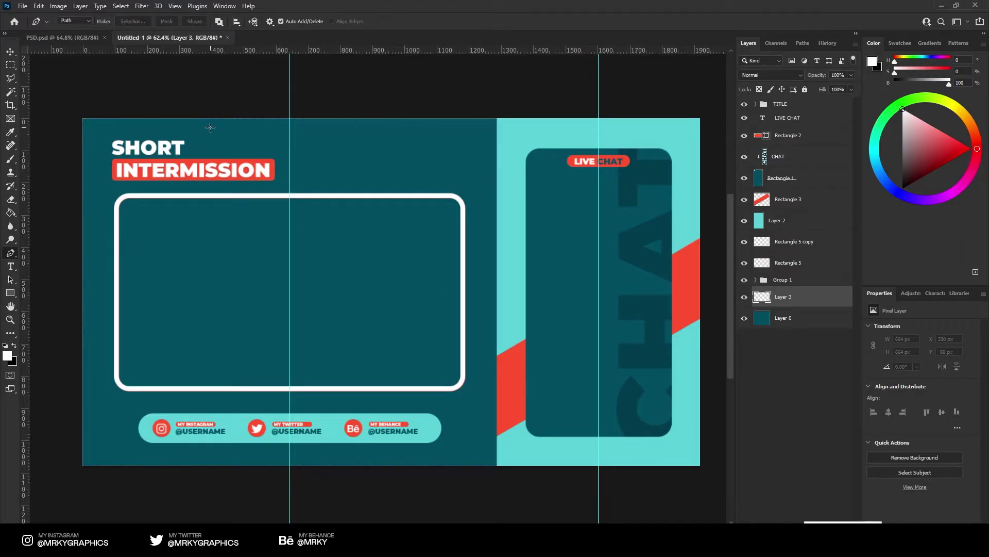
click(196, 98)
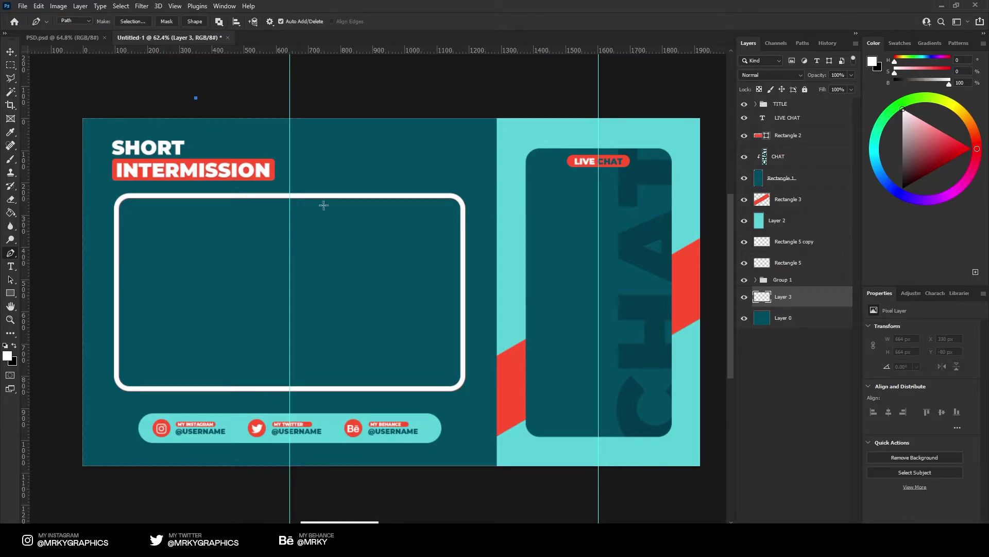
click(523, 425)
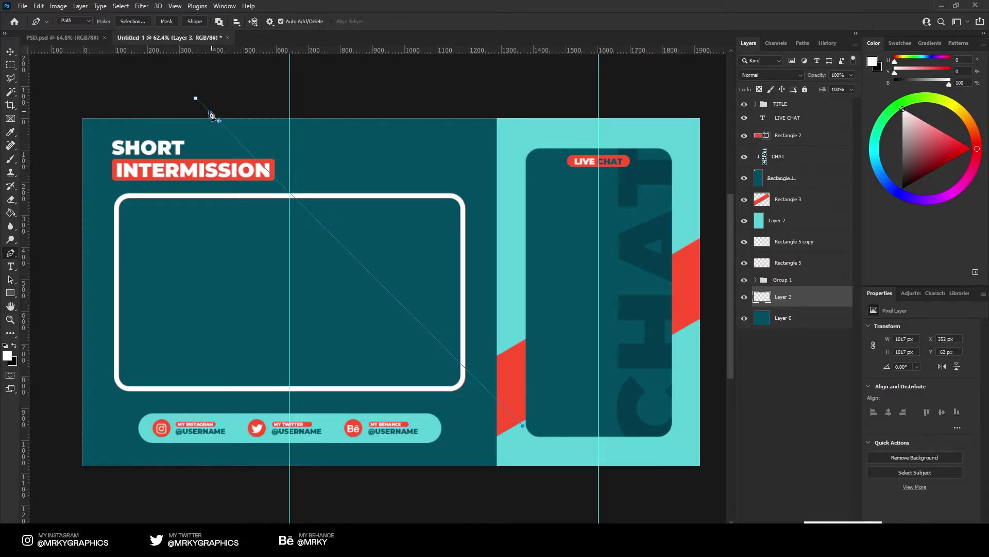
right_click(319, 209)
click(349, 267)
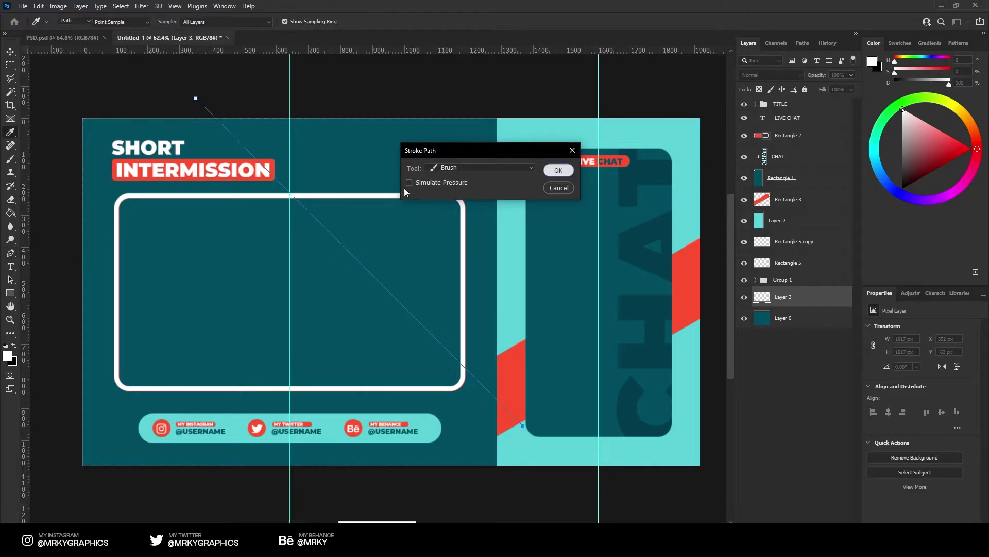
click(559, 170)
key(Return)
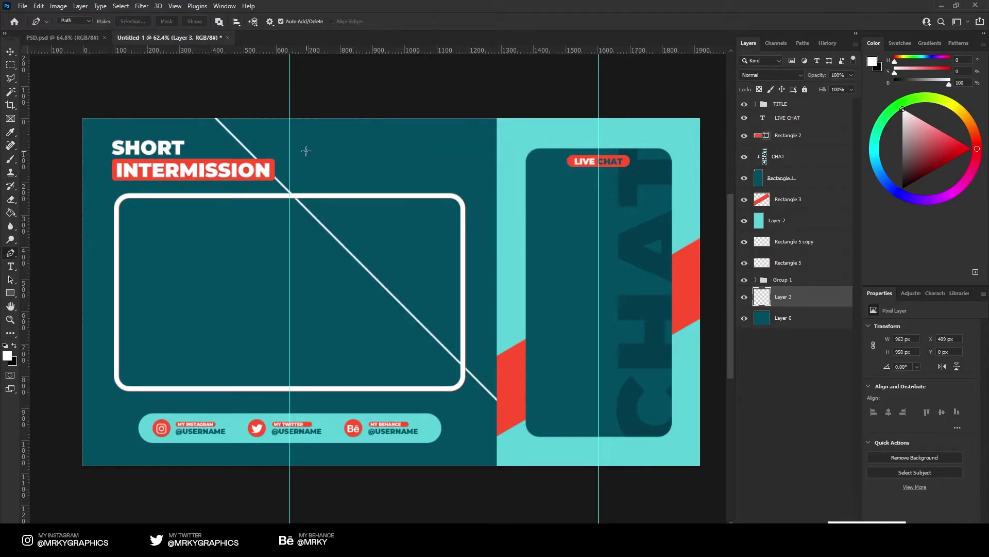
Check the size and hardness settings of the brush used for the path stroke
key(b)
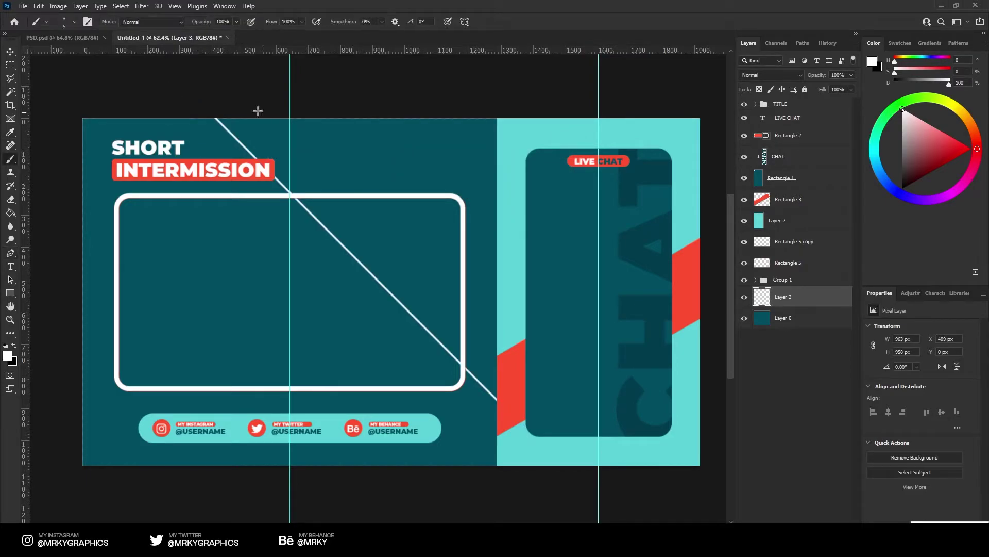
click(75, 22)
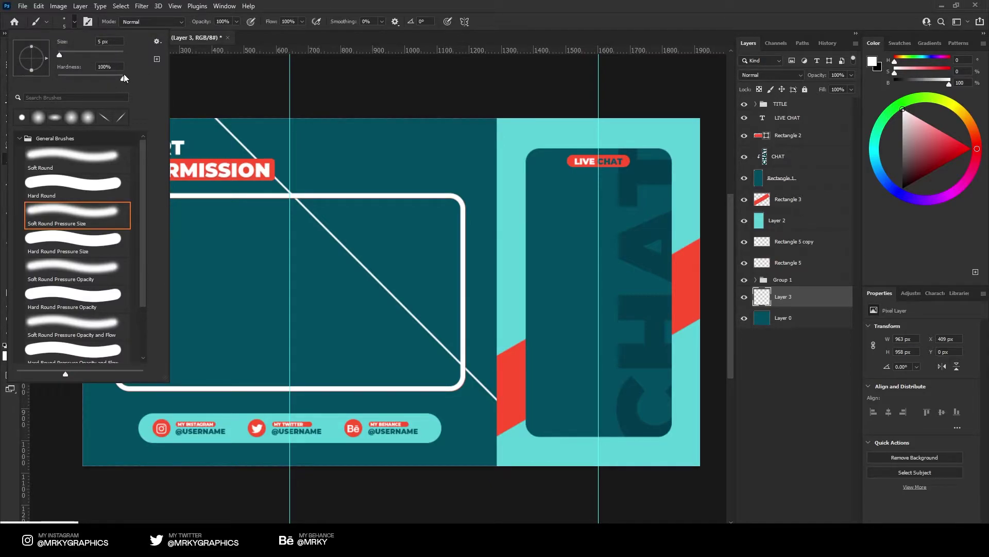
click(322, 8)
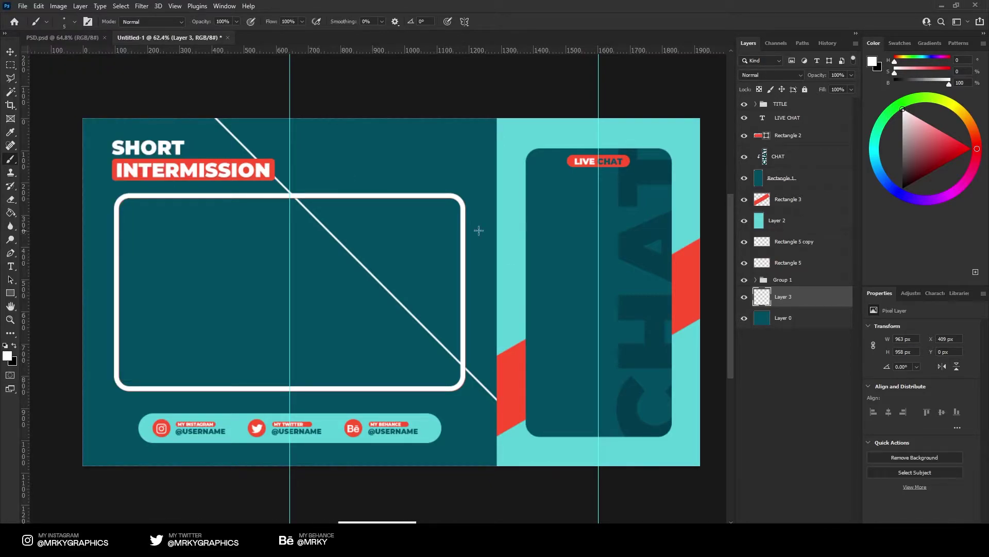
On a new layer above Layer 0, stroke a white 45-degree path about 795 x 795 px across the background's lower-left corner
click(828, 320)
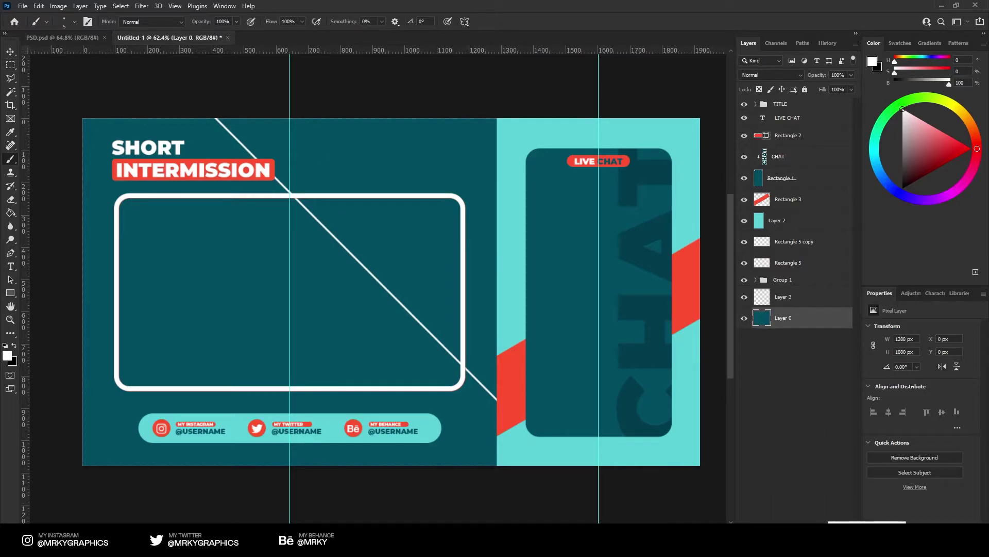
key(ctrl+shift+alt+n)
key(p)
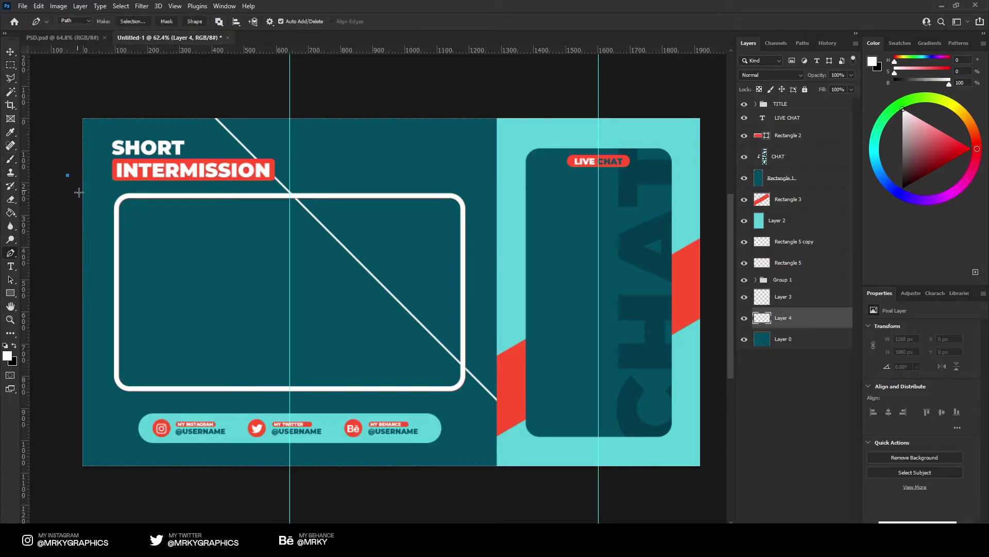
right_click(354, 487)
click(258, 304)
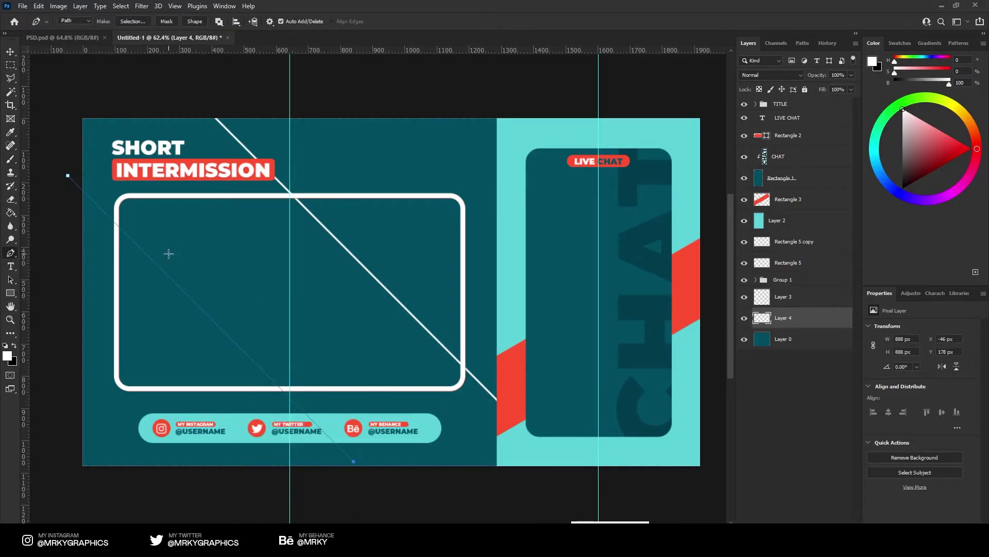
click(46, 244)
shift+click(301, 501)
right_click(210, 250)
click(240, 320)
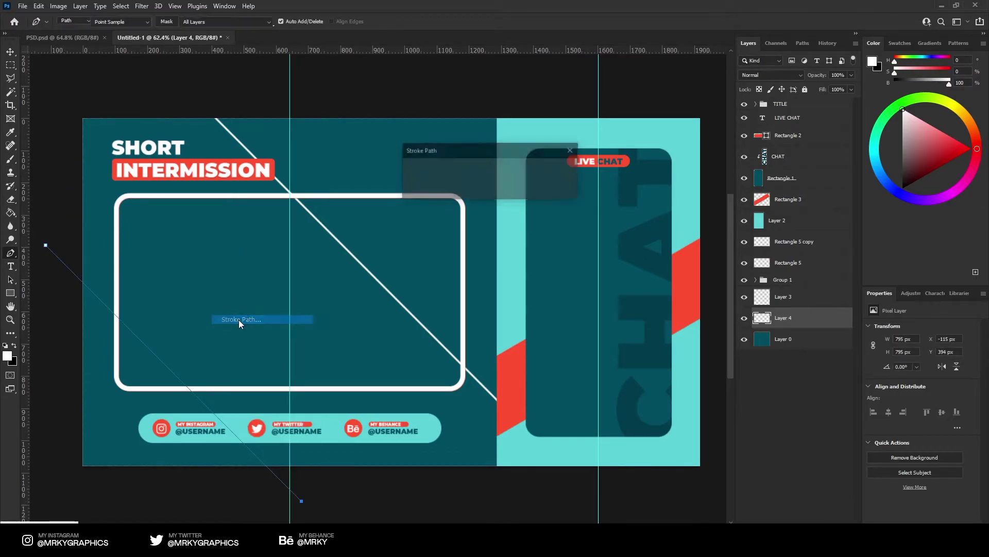
key(Return)
key(Return)
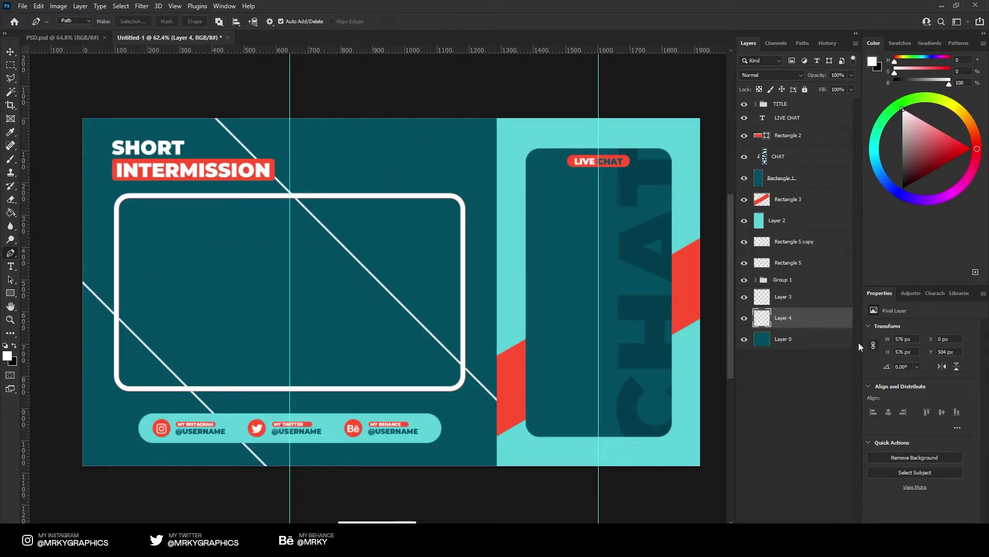
Create a new layer just above Layer 0 and sample the red stripe's color for its diagonal lines
key(ctrl+shift+alt+n)
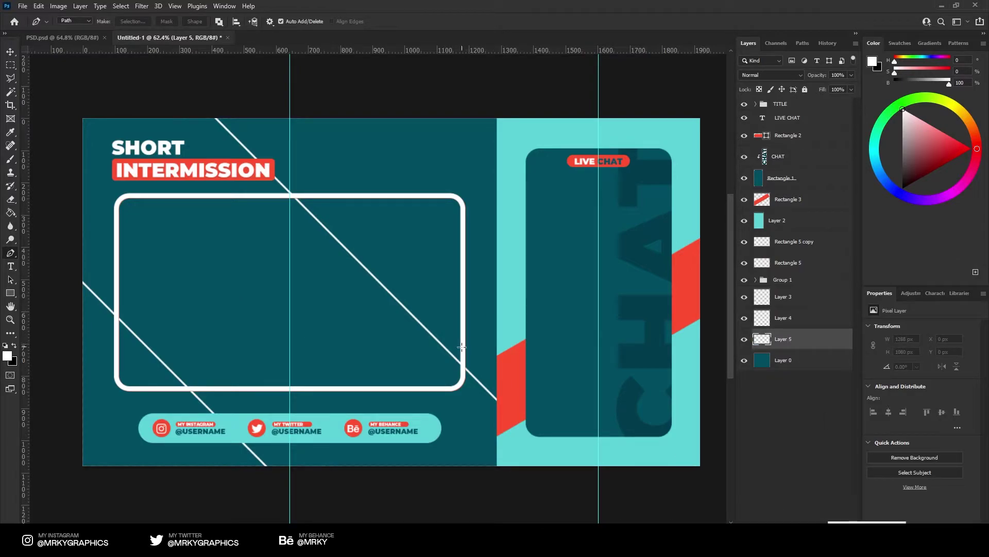
key(i)
click(487, 366)
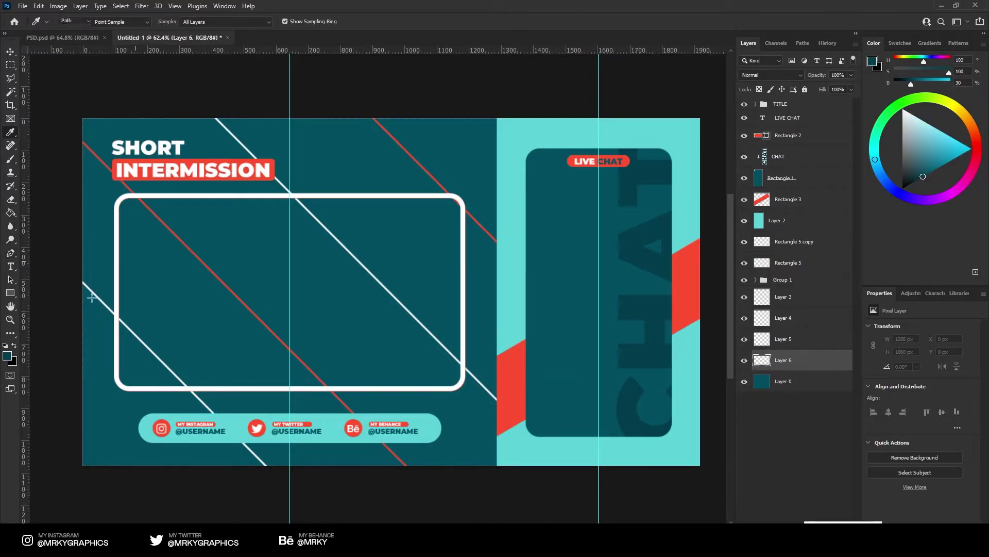
On Layer 6, stroke a dark teal 45-degree Pen path about 384 x 384 px across the background's lower-left corner
key(p)
click(70, 355)
shift+click(193, 478)
right_click(156, 320)
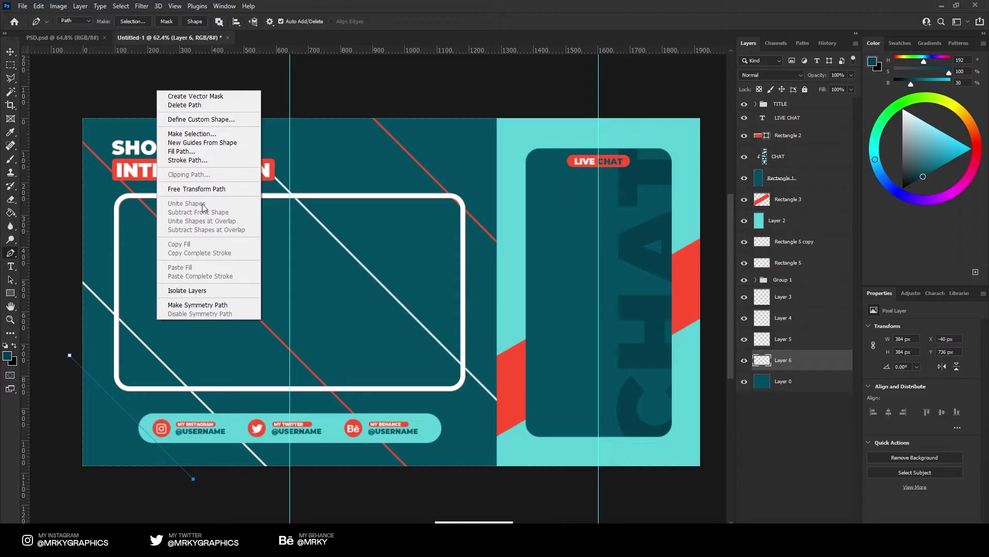
click(196, 160)
key(Return)
key(z)
mouse_move(335, 214)
mouse_down()
mouse_move(289, 220)
mouse_move(316, 195)
mouse_up()
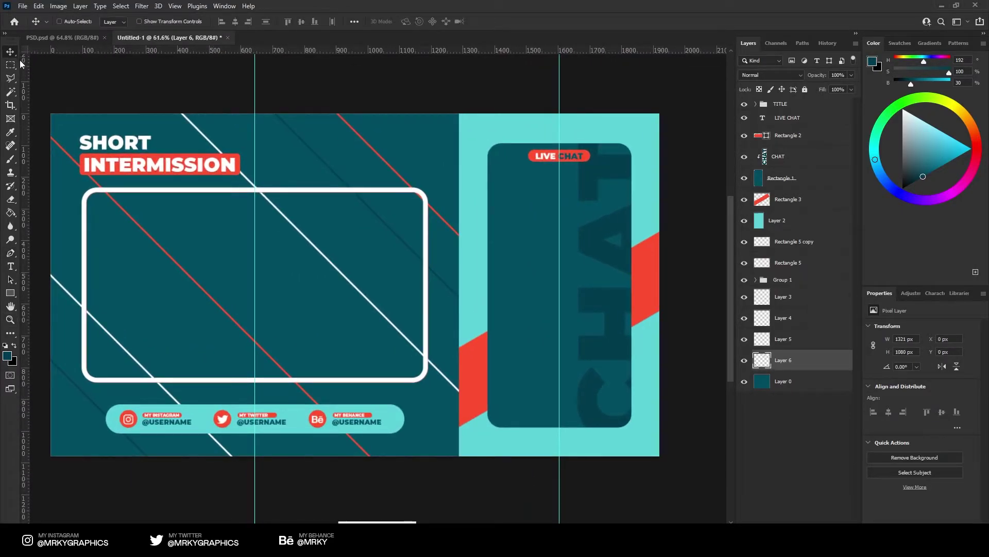
click(11, 52)
drag(470, 159, 479, 168)
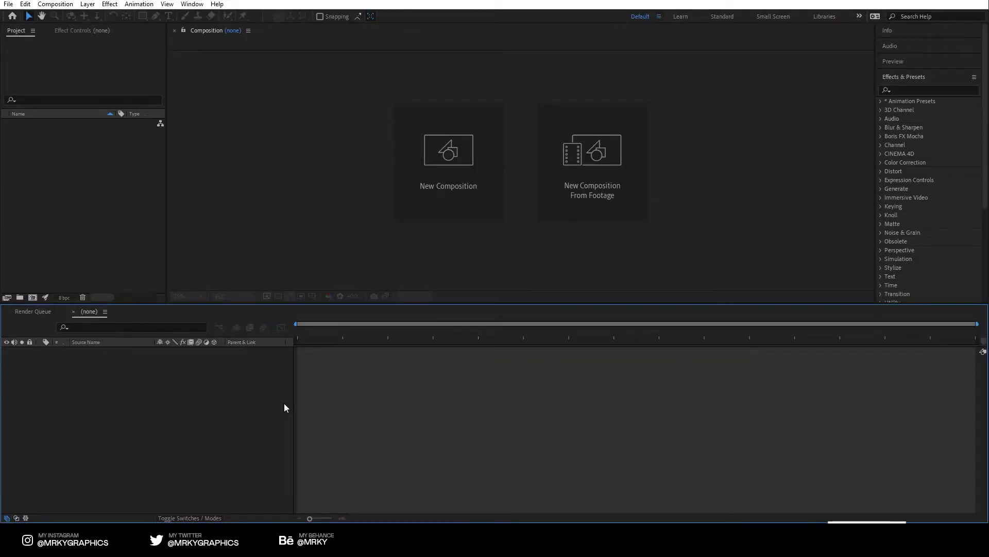
Switch to After Effects and import PSD.psd as a composition with editable layer styles
click(15, 5)
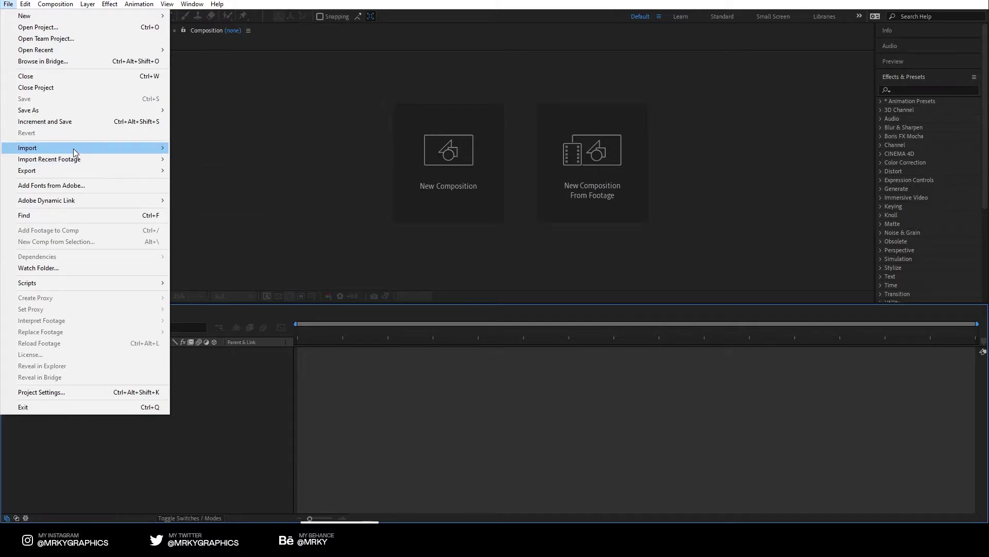
mouse_move(73, 148)
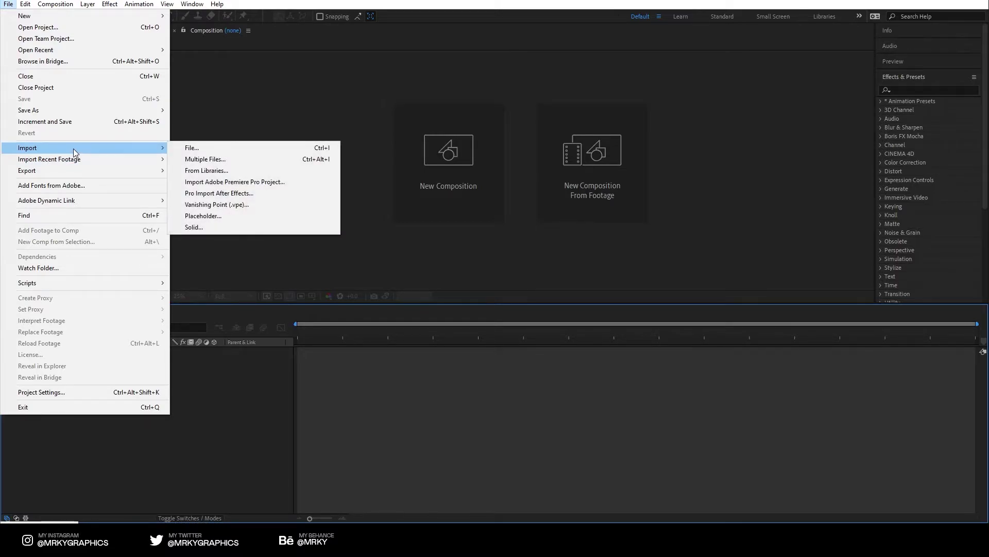
click(192, 147)
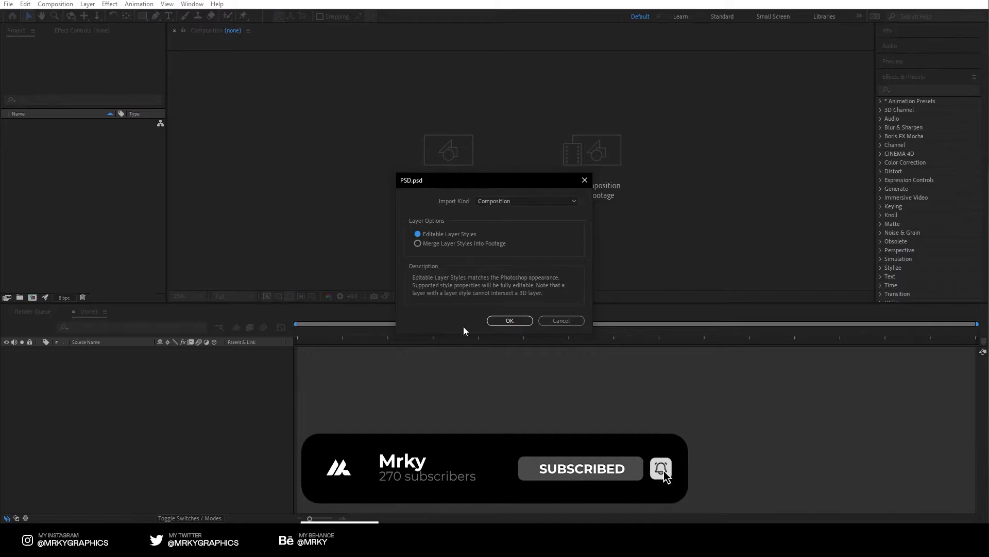
click(510, 319)
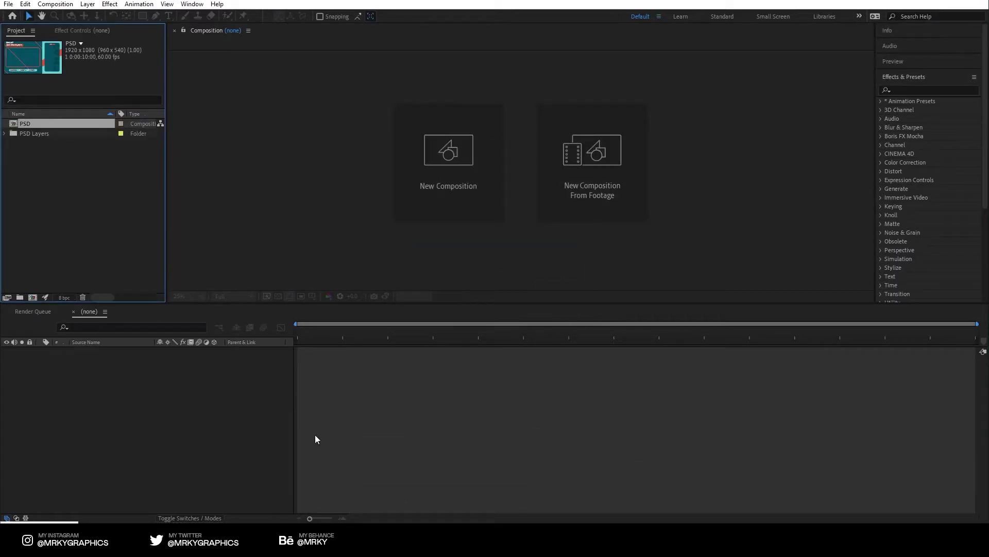
Open the imported PSD composition and enlarge its preview to 50%
click(44, 155)
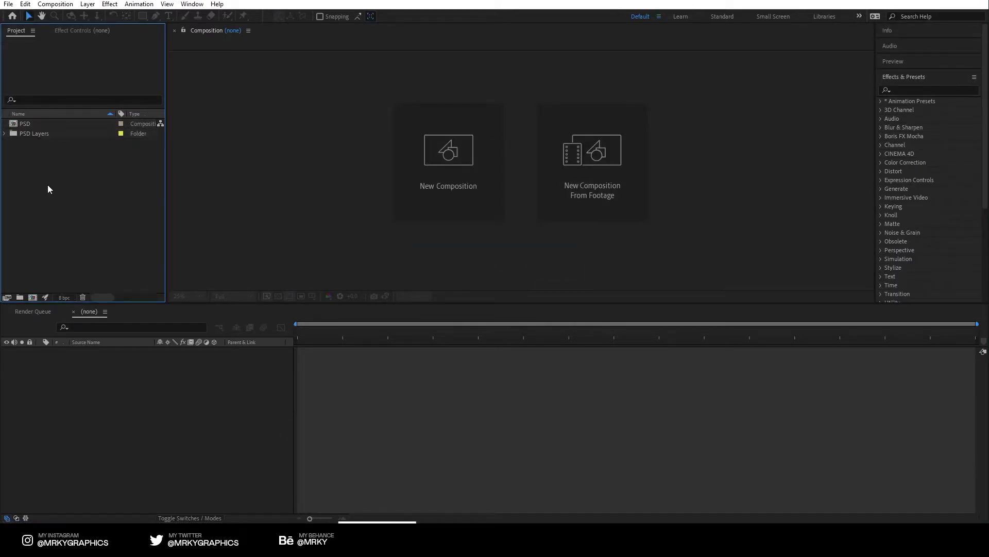
double_click(39, 124)
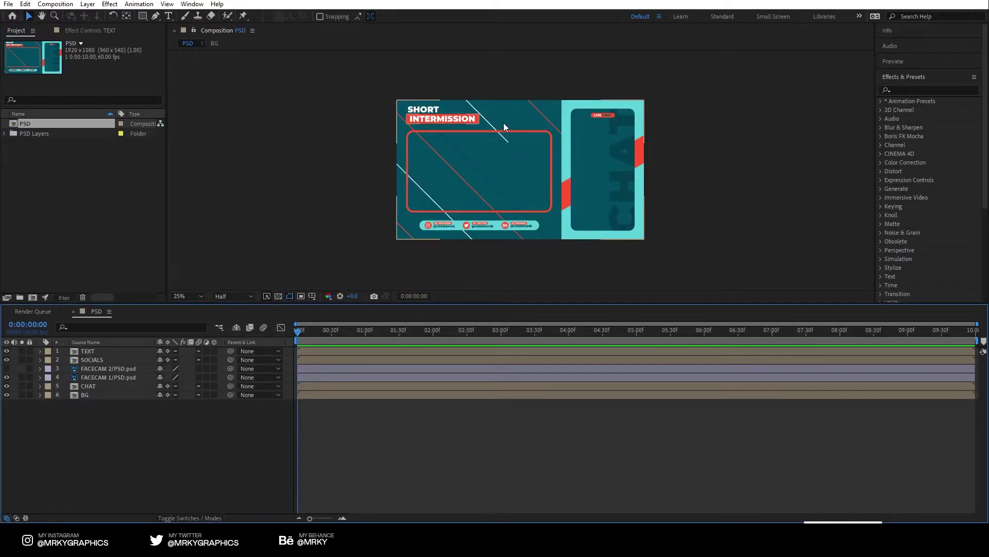
scroll(490, 135, up, 2)
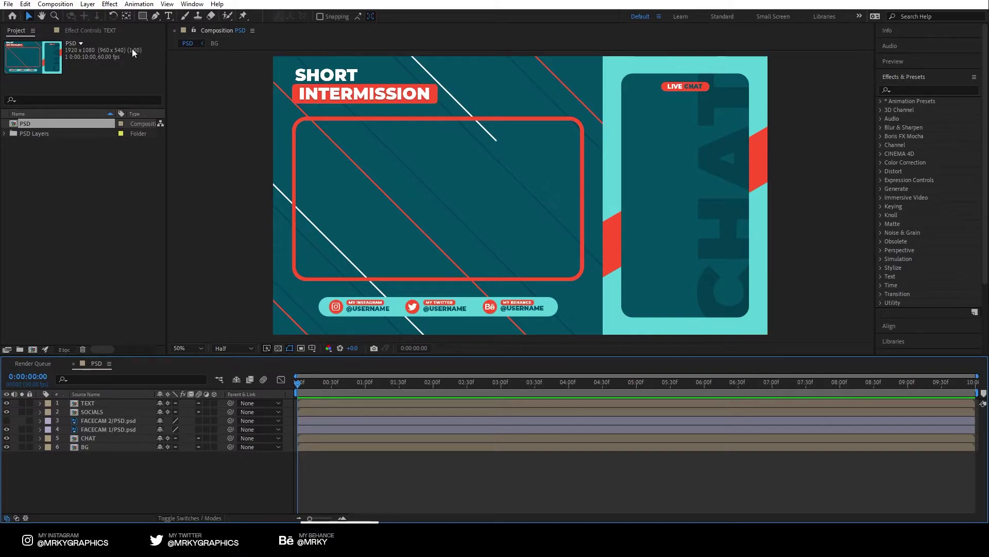
Check the duration in the PSD composition's settings
click(56, 4)
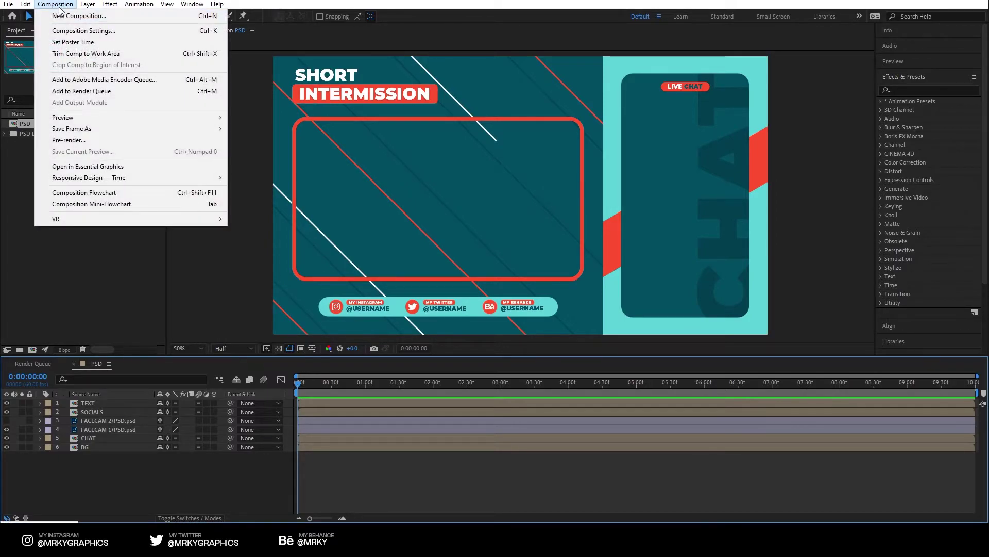
click(83, 31)
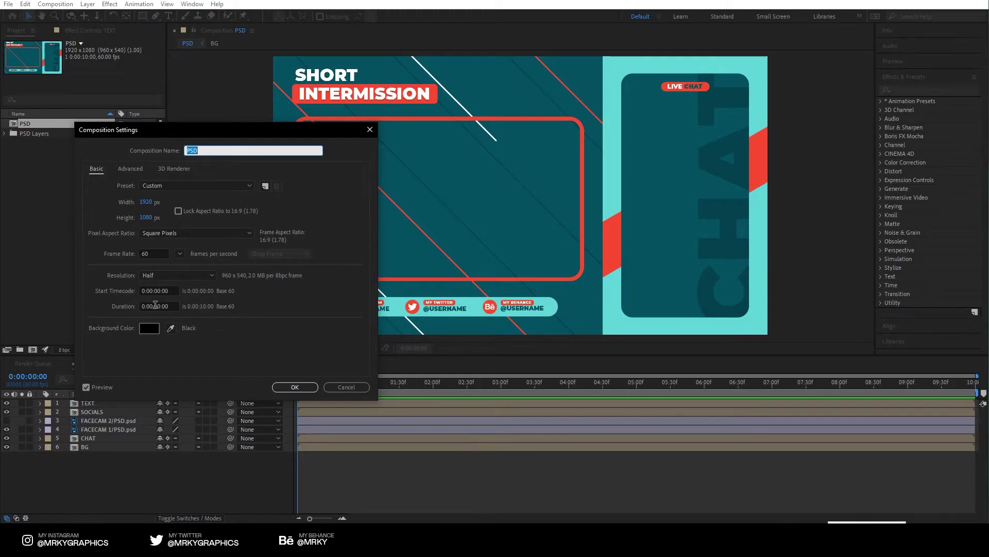
drag(155, 304, 171, 306)
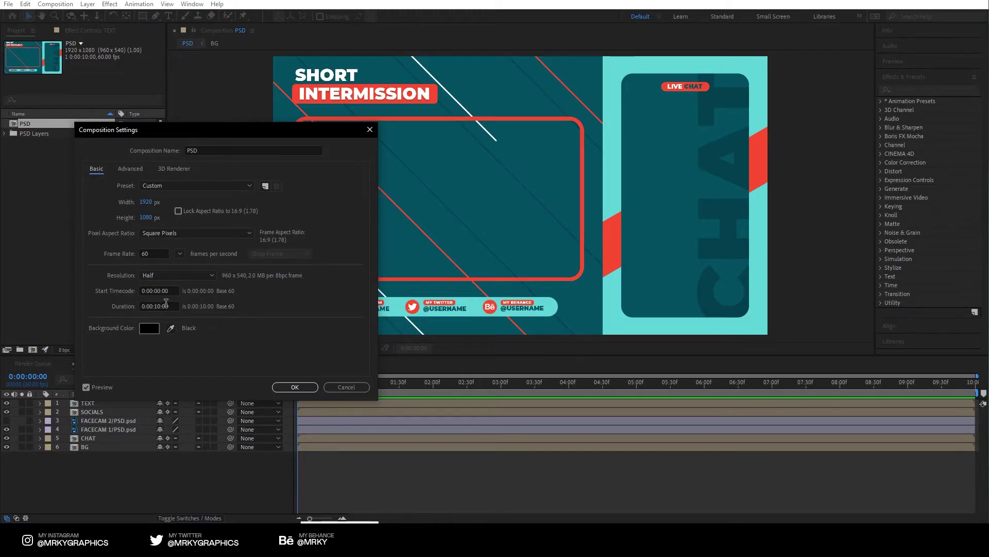
click(291, 387)
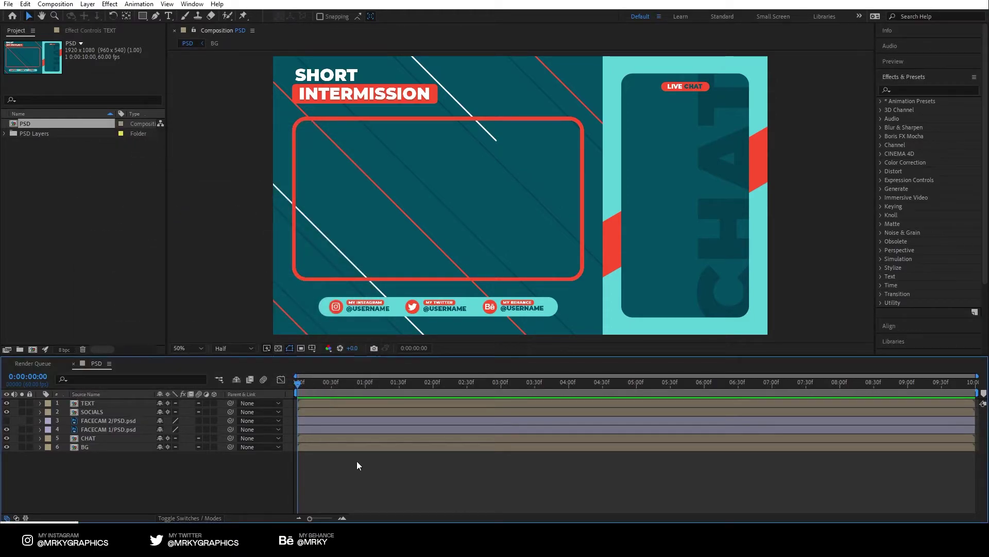
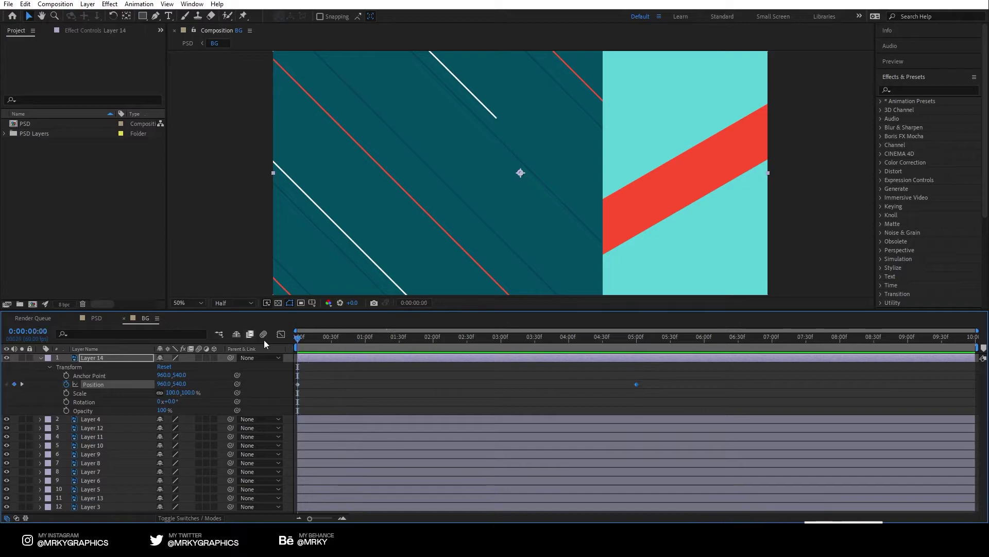
At 0:00 in the BG composition, move Layer 14's red stripe straight down out of frame, to about 960, 1350, and preview the motion
scroll(635, 183, down, 3)
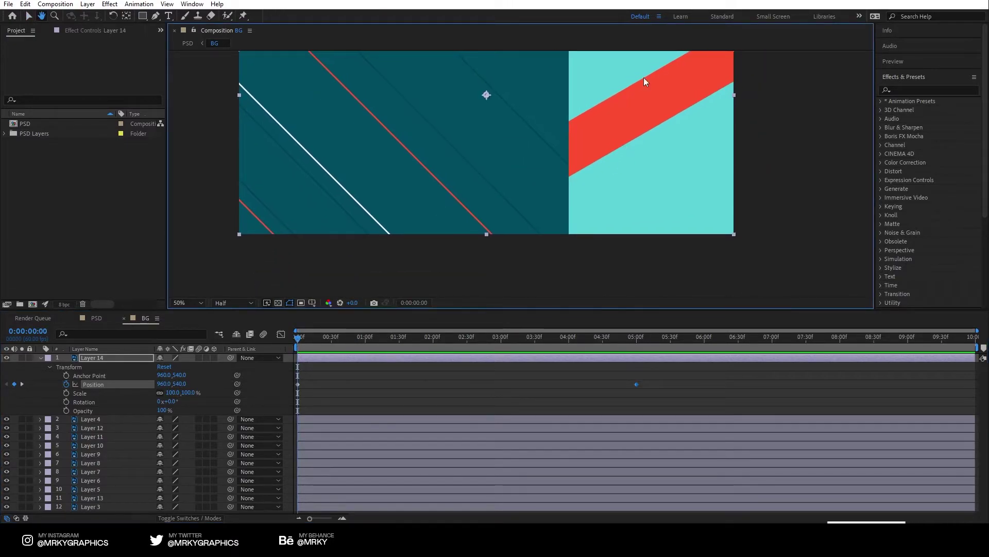
drag(644, 77, 625, 286)
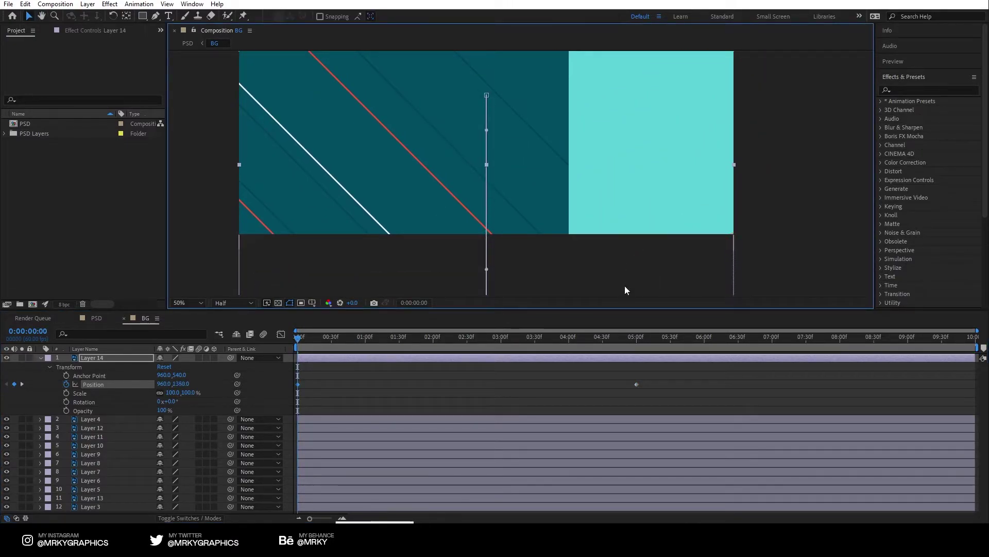
key(space)
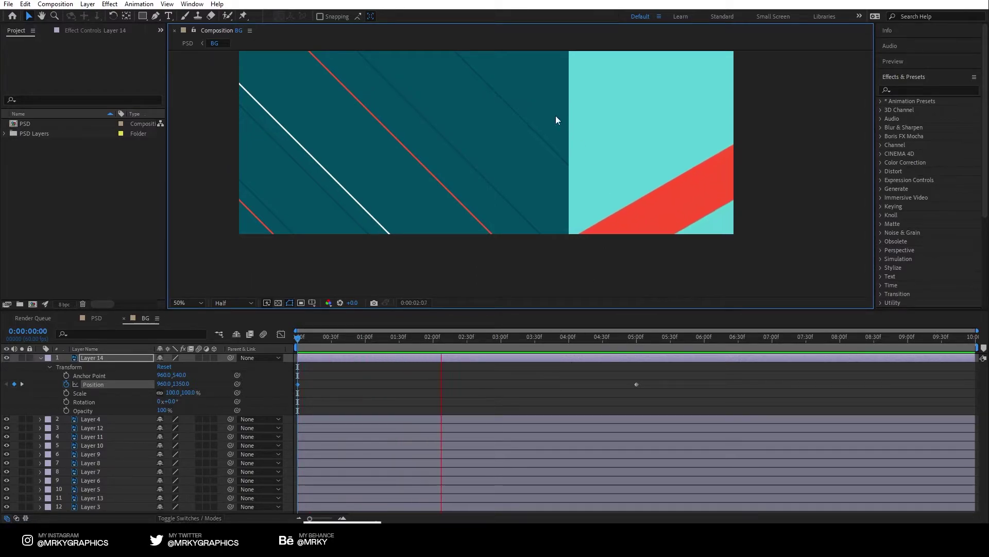
key(space)
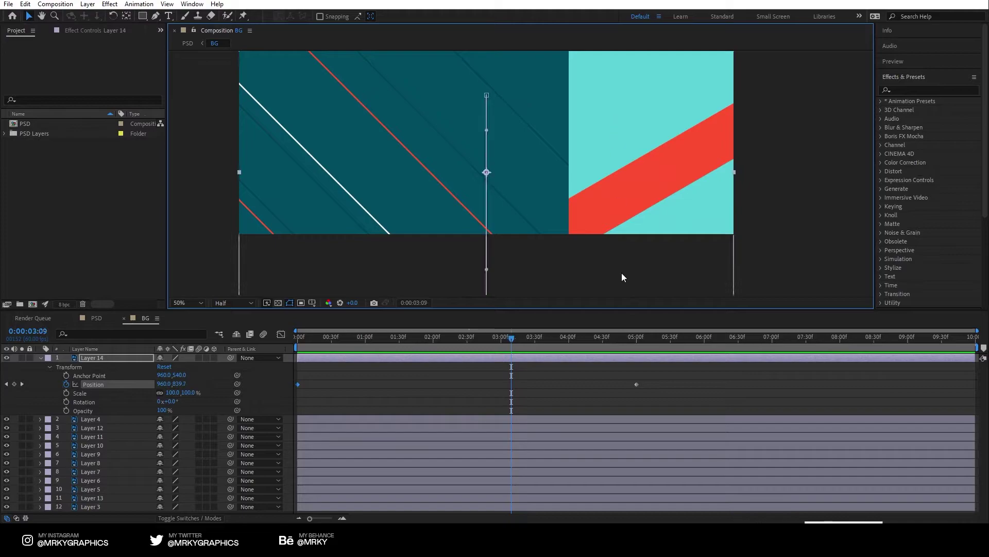
At 5:00, move Layer 14 straight up out of frame, to about 960, -326, and preview the animation from the start
click(635, 336)
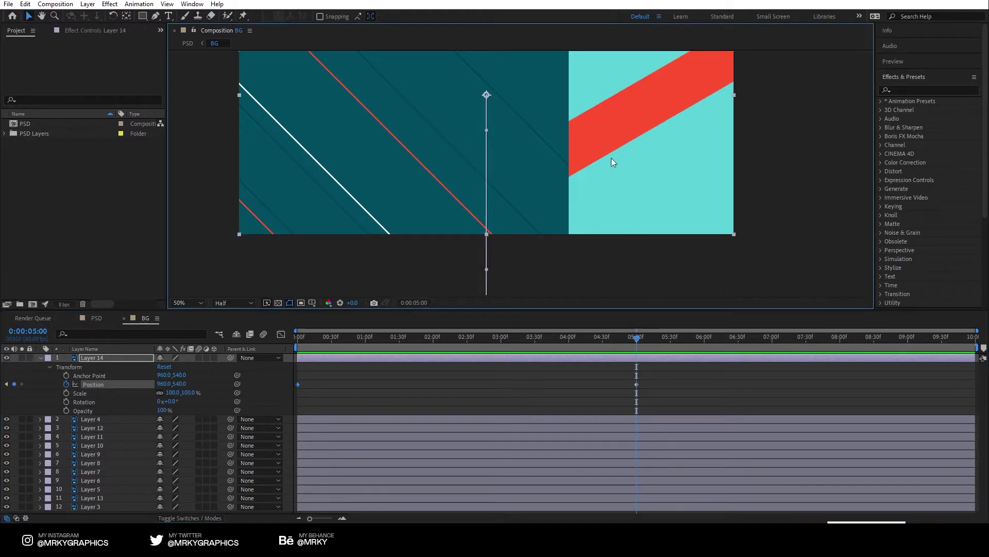
drag(611, 158, 597, 316)
drag(675, 275, 662, 36)
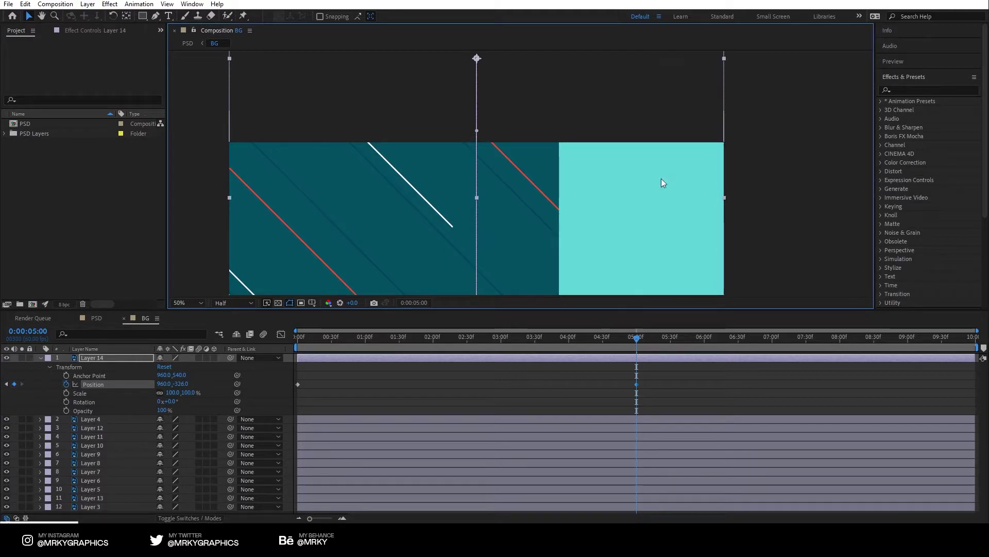
scroll(647, 175, down, 2)
drag(637, 337, 298, 338)
key(space)
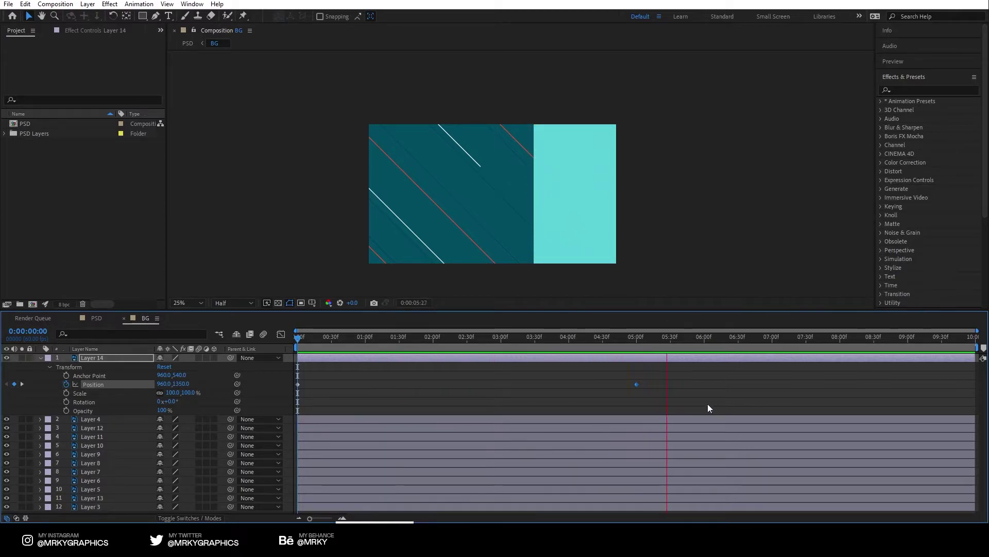
key(space)
At 9:59, move Layer 14 back down below the frame, to about 960, 1386
drag(729, 338, 969, 352)
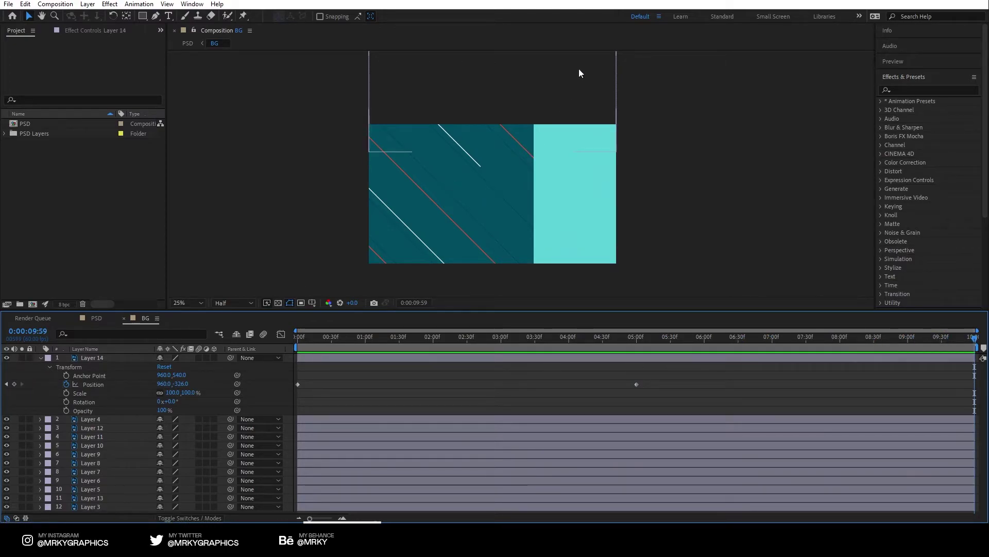
drag(580, 67, 566, 275)
click(742, 391)
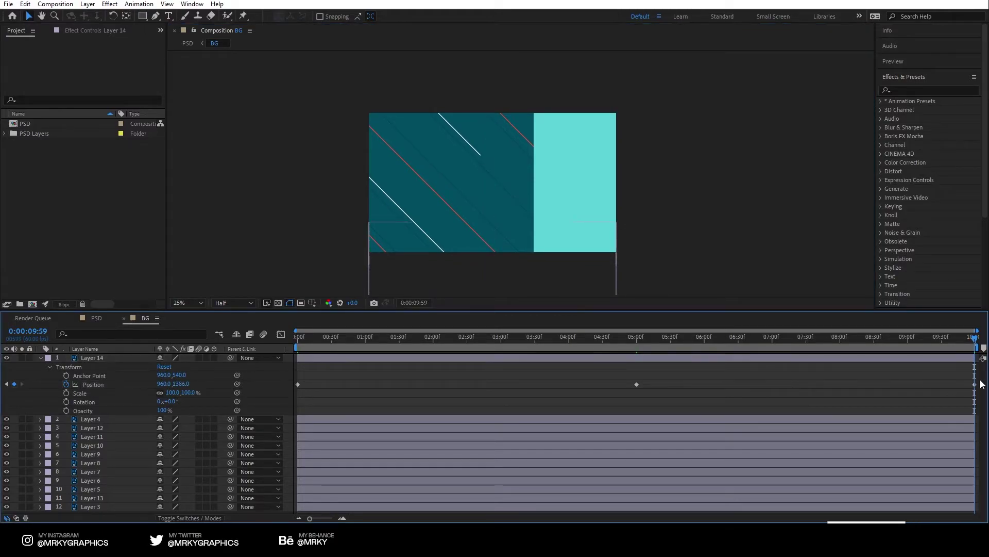
Apply Easy Ease to all three of Layer 14's position keyframes
drag(653, 371, 288, 396)
click(694, 393)
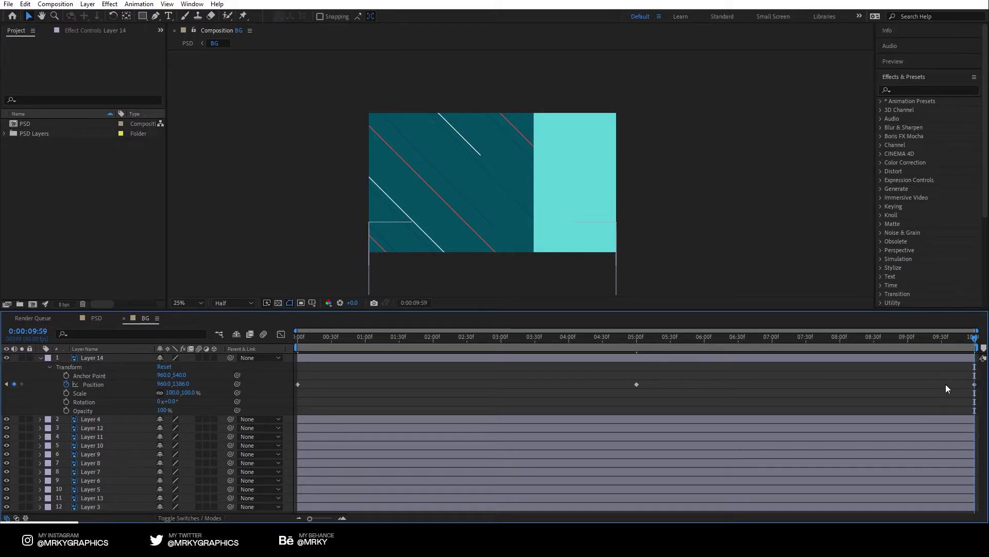
click(975, 384)
drag(298, 376, 978, 405)
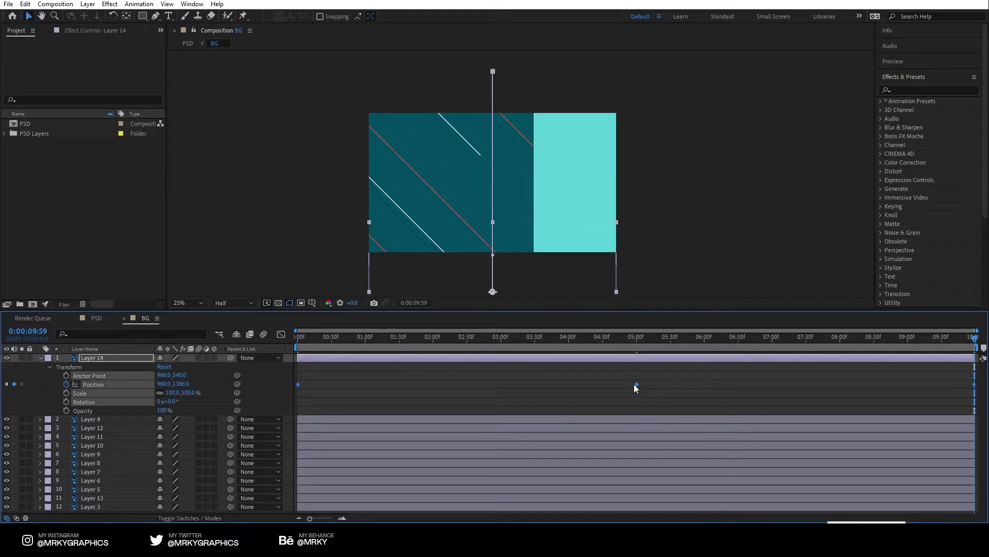
right_click(635, 385)
mouse_move(689, 515)
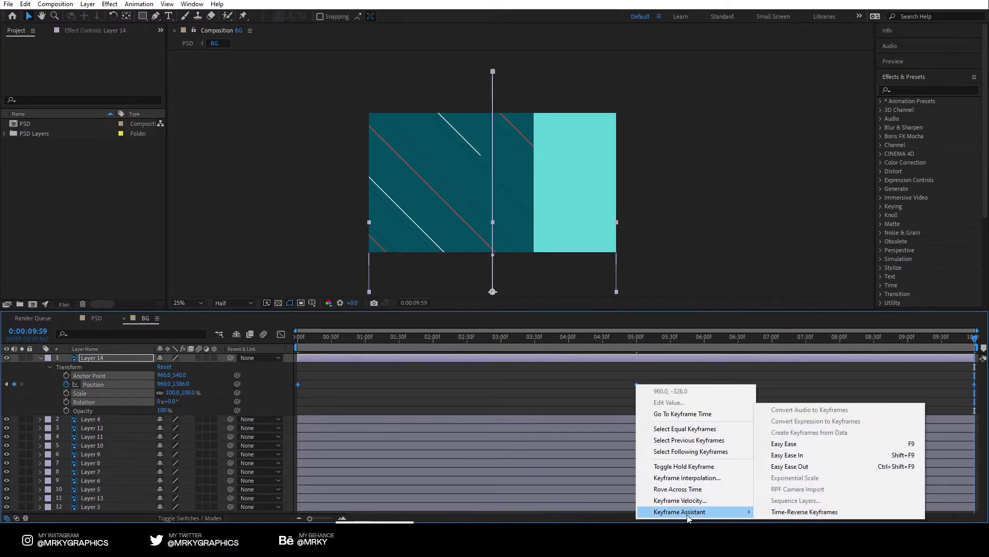
click(786, 443)
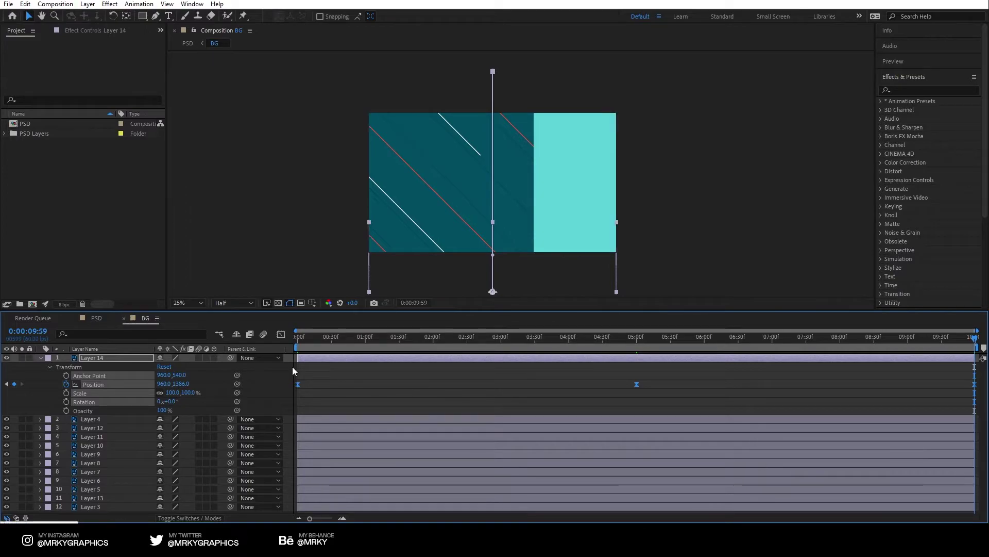
In the speed graph, extend the 5:00 keyframe's incoming ease back to about 2:30, and preview the result
click(281, 335)
scroll(576, 441, down, 2)
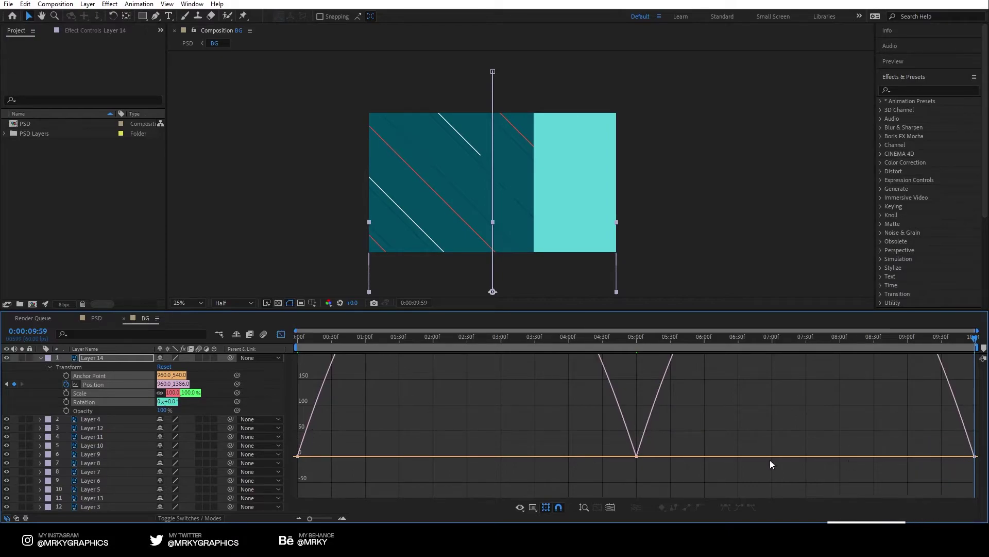
click(634, 454)
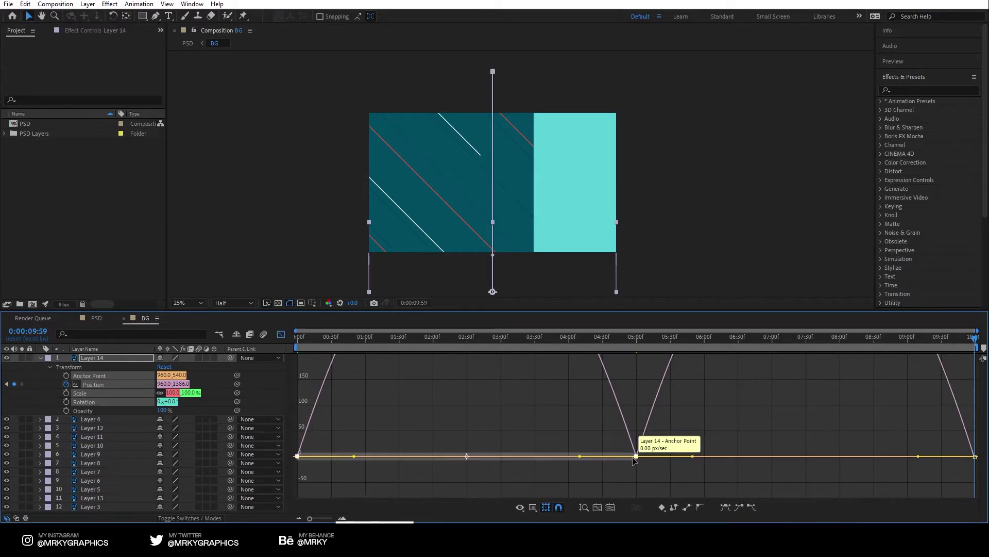
drag(580, 456, 463, 459)
key(space)
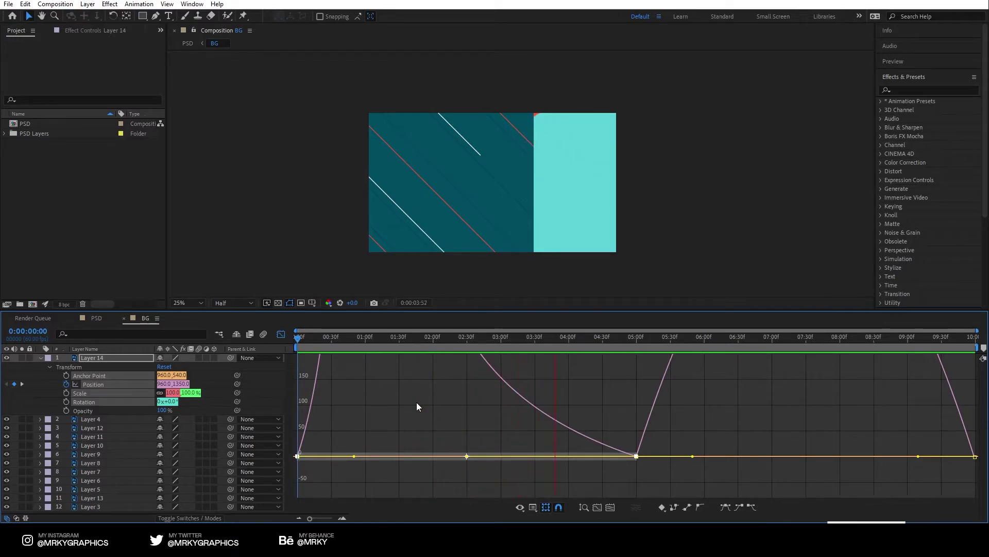
key(space)
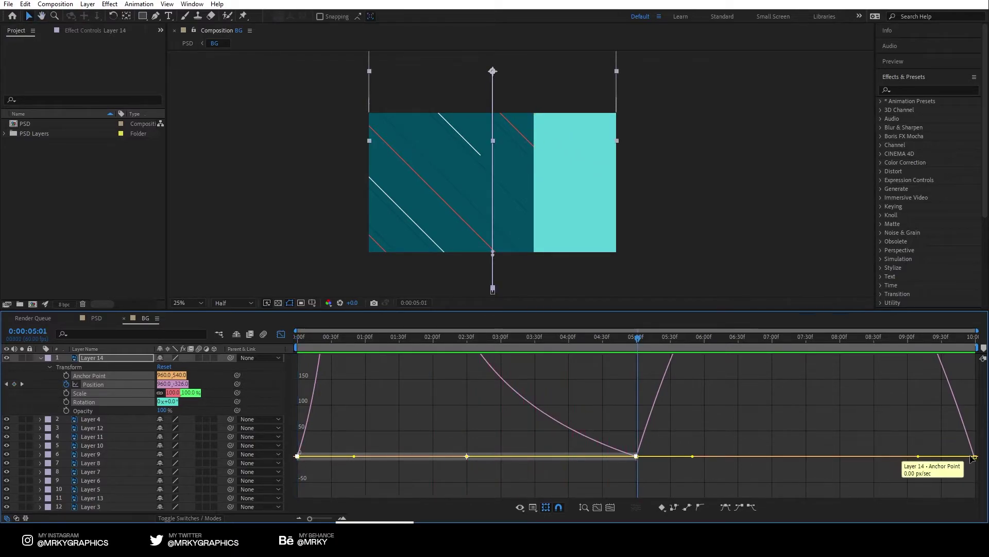
Extend the final keyframe's incoming ease back to about 7:30 in the speed graph, and preview the second half
click(975, 456)
drag(918, 456, 754, 471)
key(space)
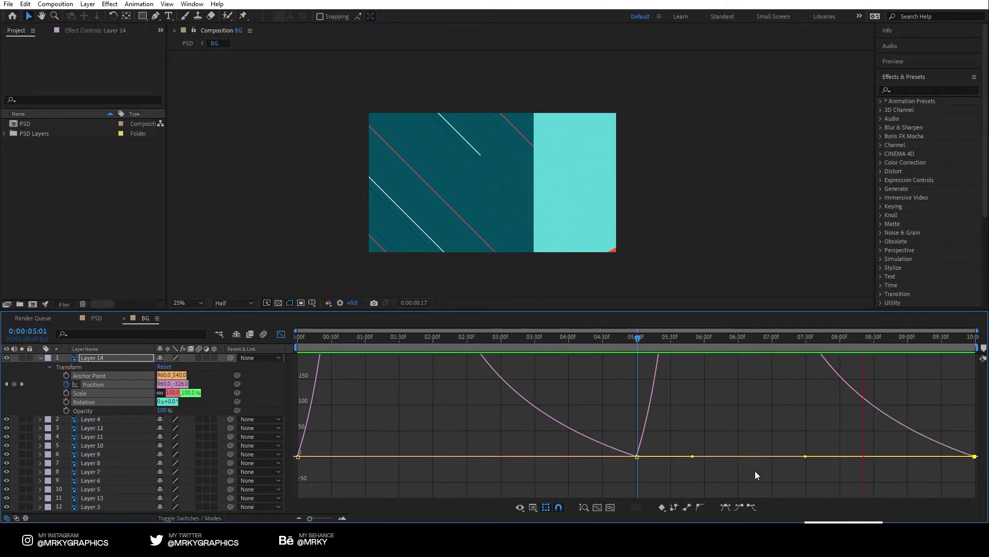
key(space)
Return from the graph editor to the layer view and collapse Layer 14's properties
click(281, 334)
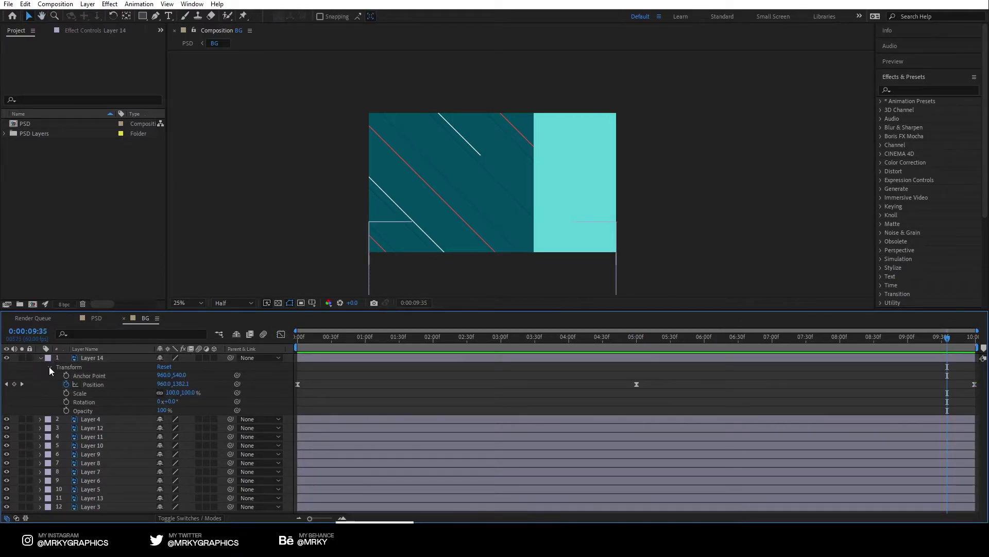
click(50, 367)
click(41, 358)
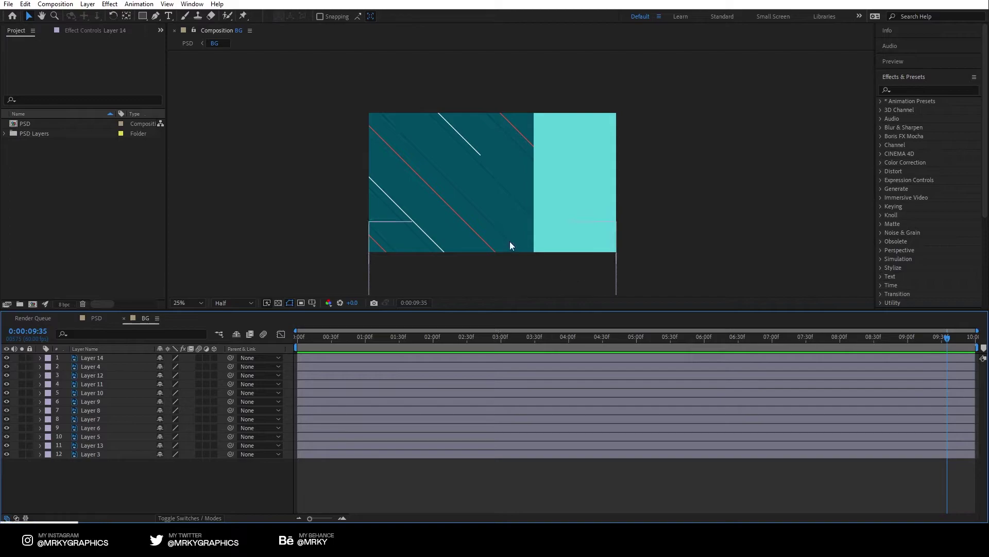
Go back to the start of the timeline and toggle individual layers' visibility to identify the diagonal stripe each one holds
drag(517, 328, 254, 327)
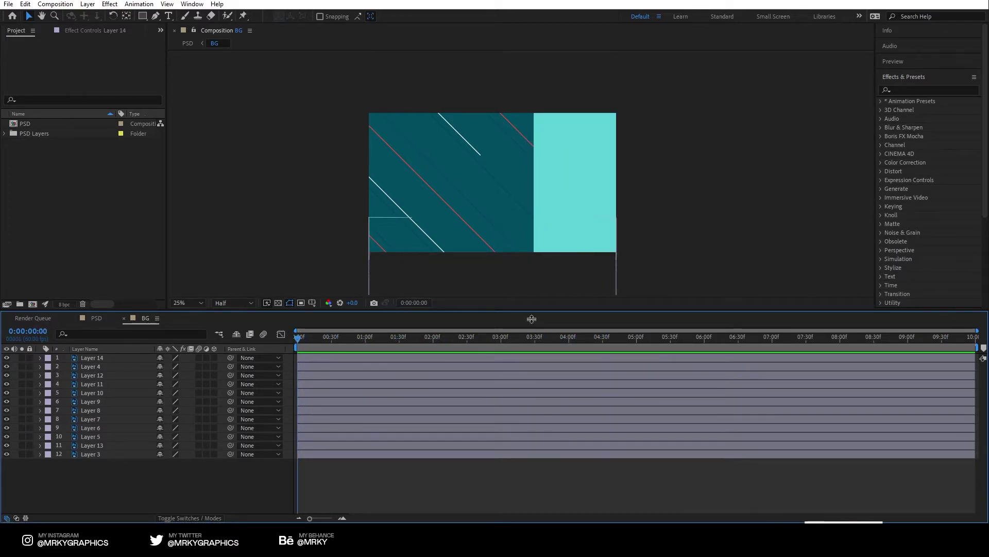
key(period)
drag(448, 139, 505, 82)
key(v)
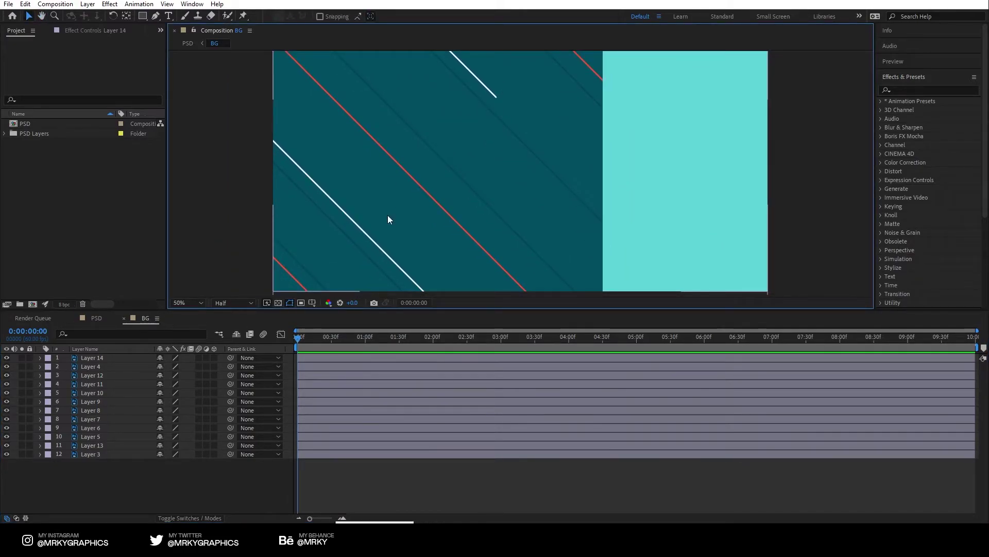
key(comma)
key(period)
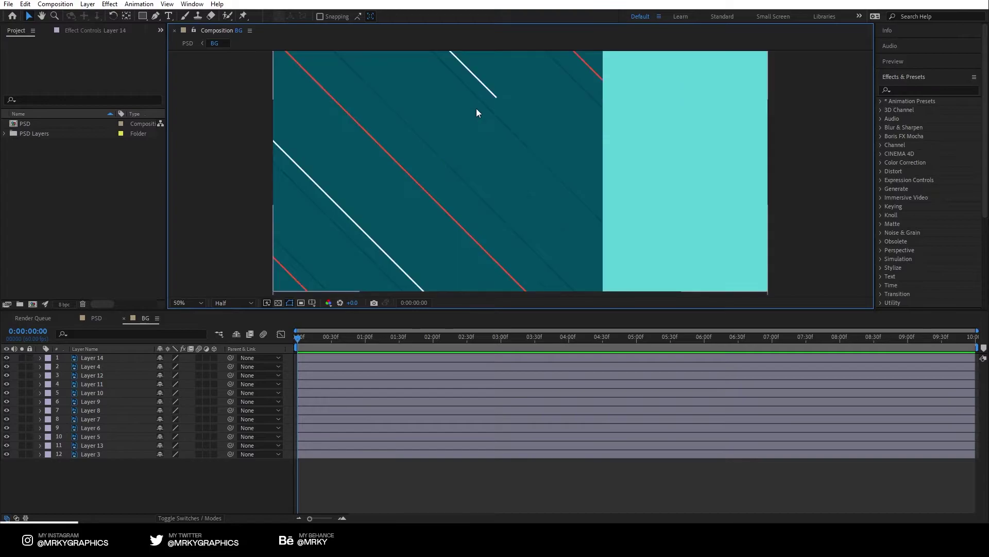
click(103, 361)
click(97, 368)
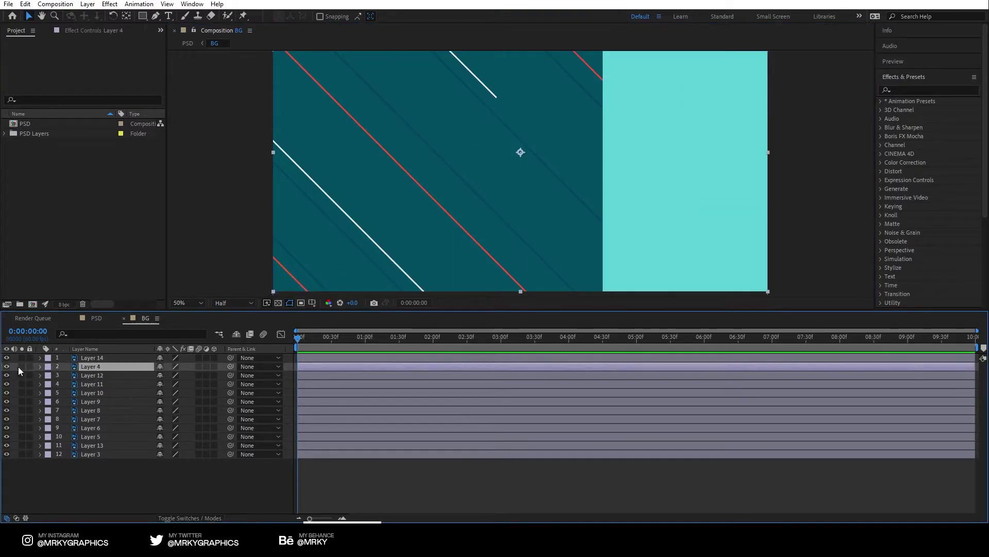
click(7, 366)
click(6, 365)
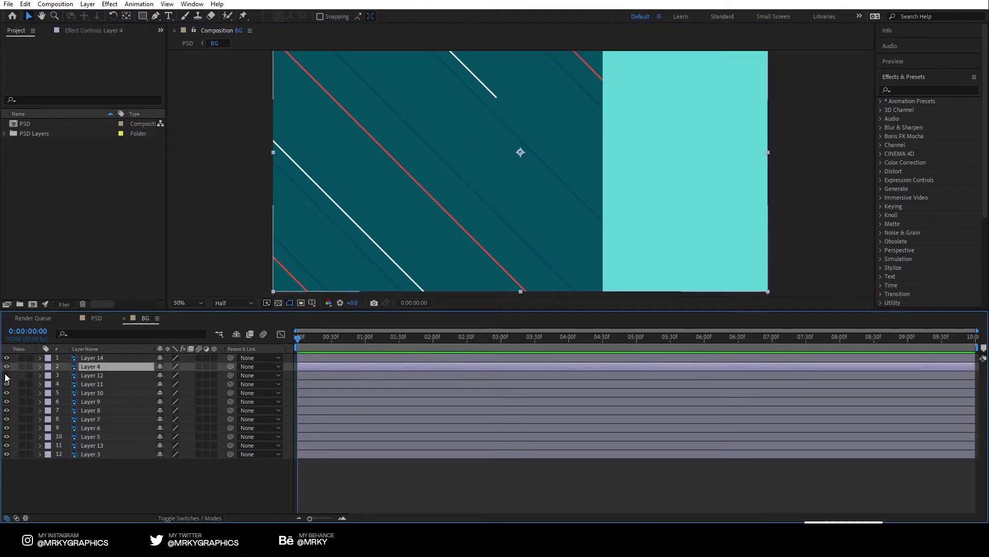
click(6, 375)
click(6, 375)
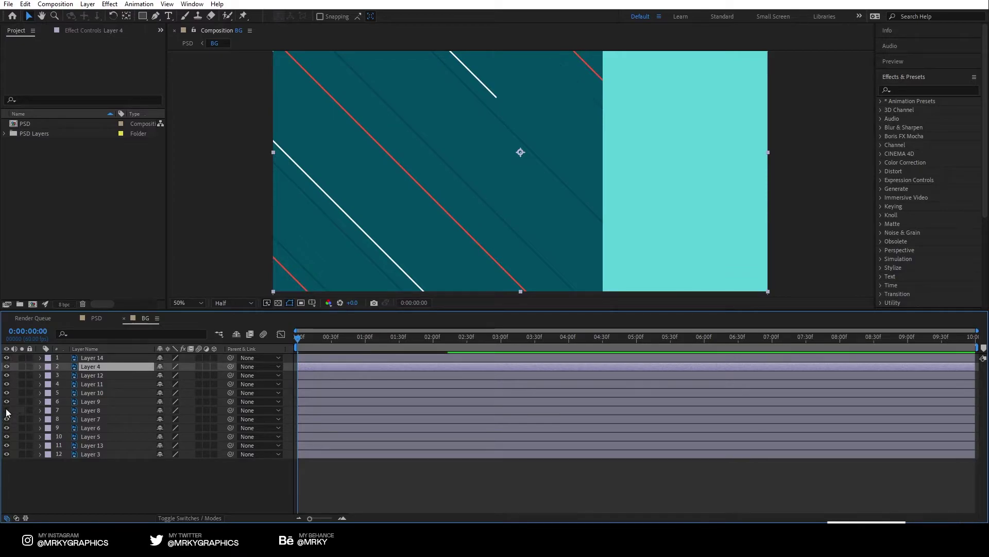
key(ctrl+shift+a)
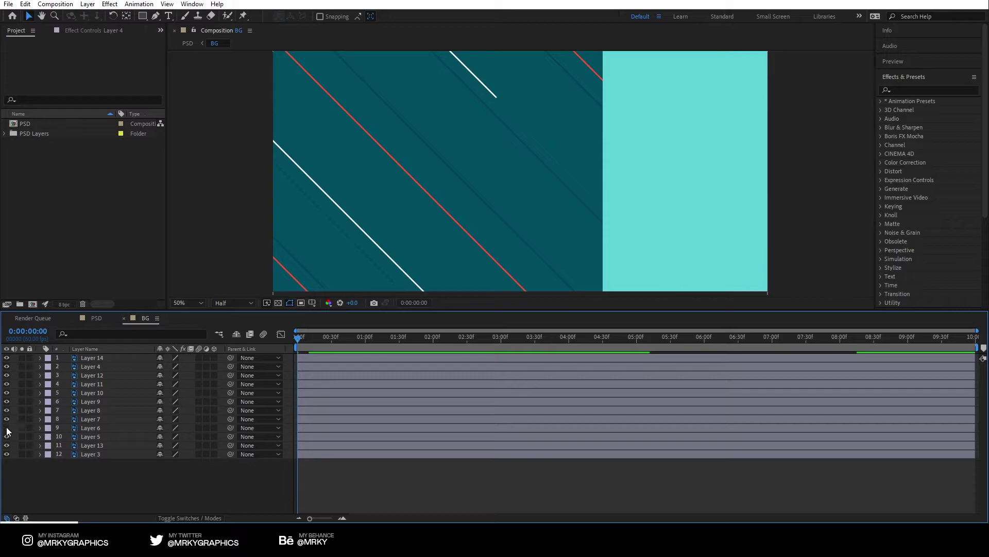
Draw a straight open mask path on Layer 6 with the Pen tool, along the dark diagonal stripe just below the white line
click(85, 428)
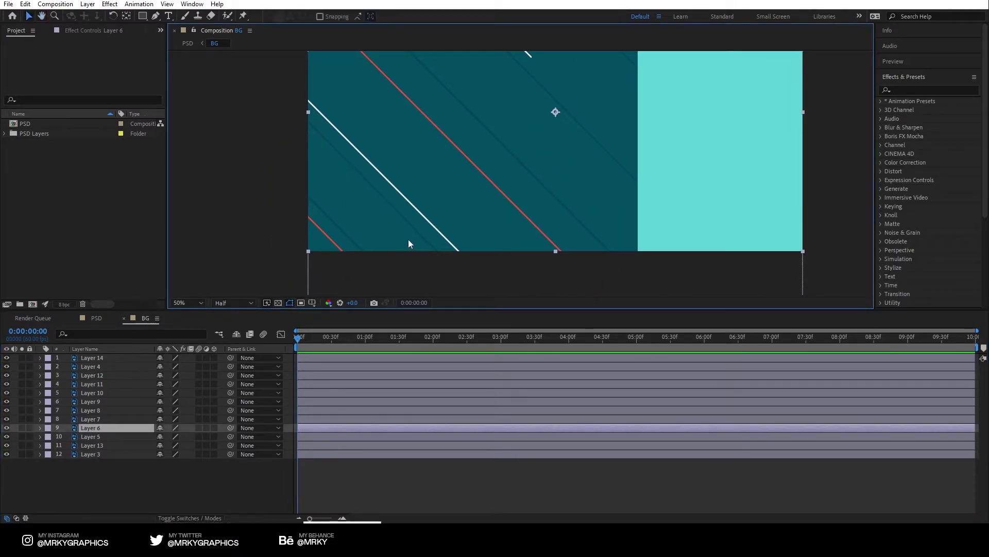
scroll(408, 239, up, 2)
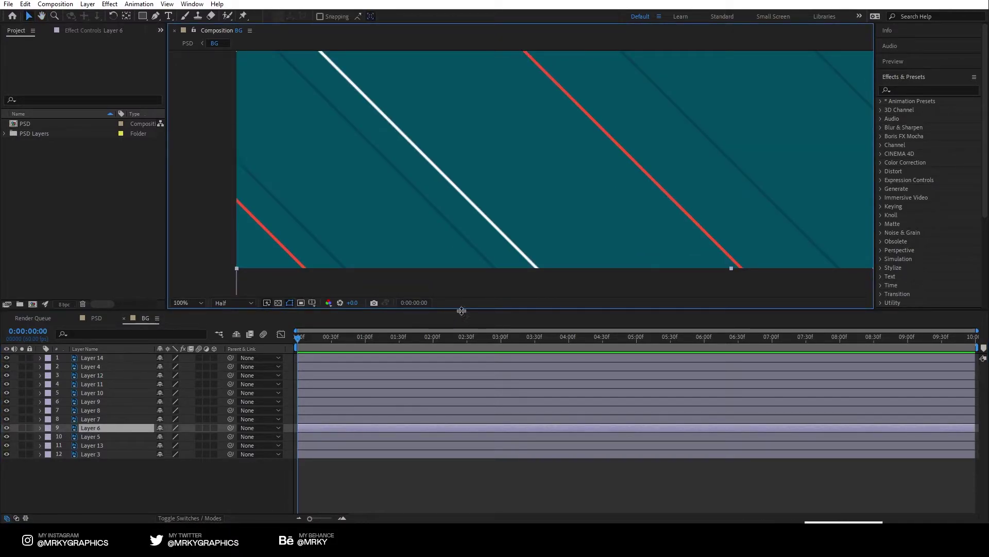
drag(461, 310, 461, 358)
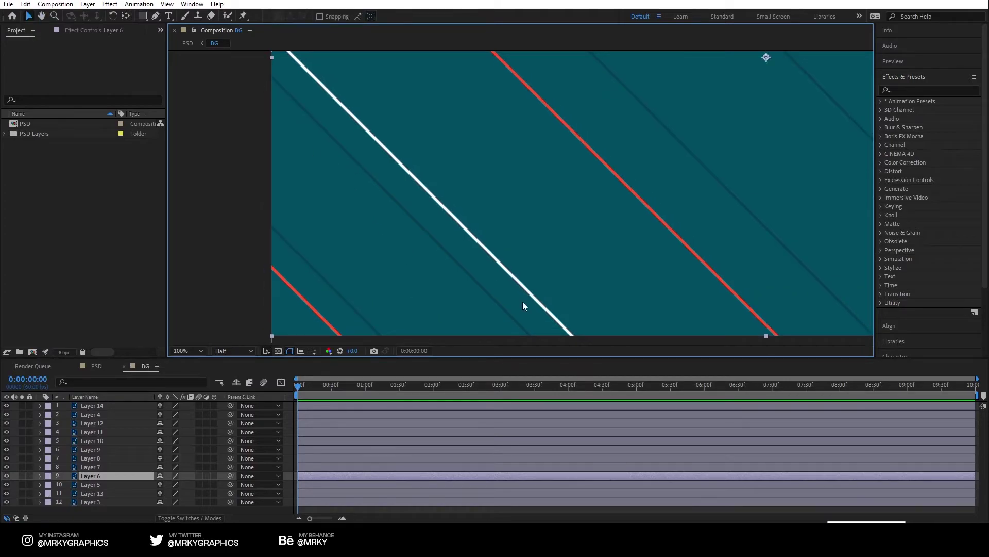
click(106, 476)
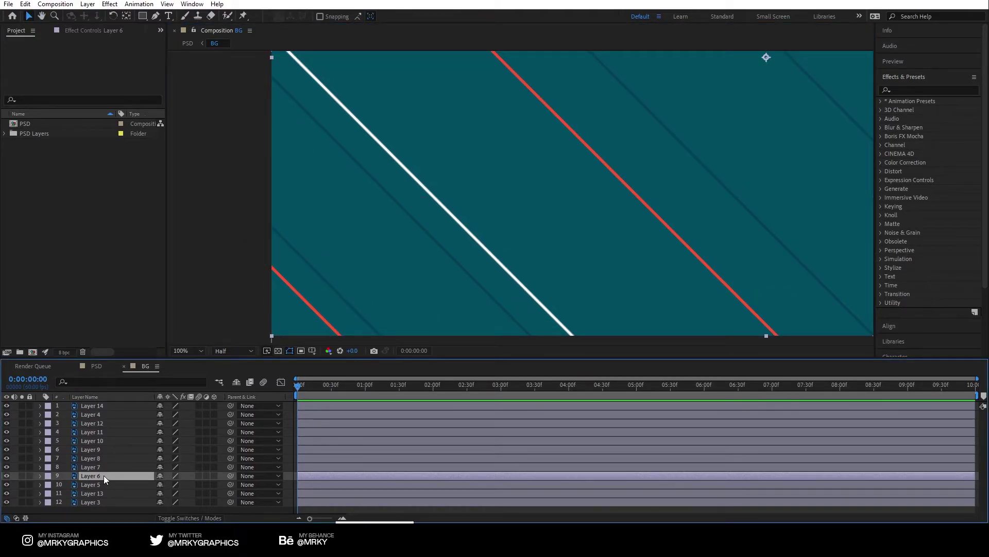
click(155, 16)
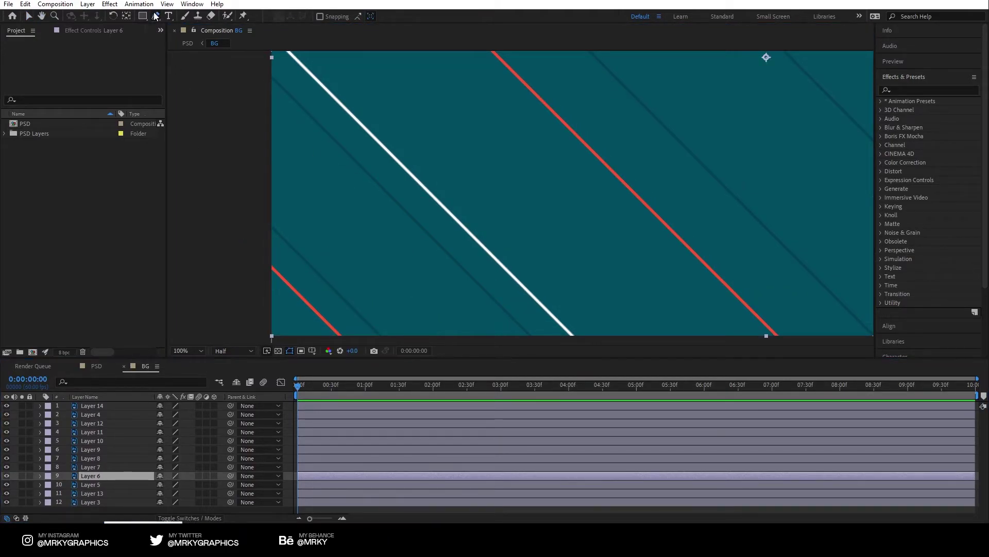
click(266, 69)
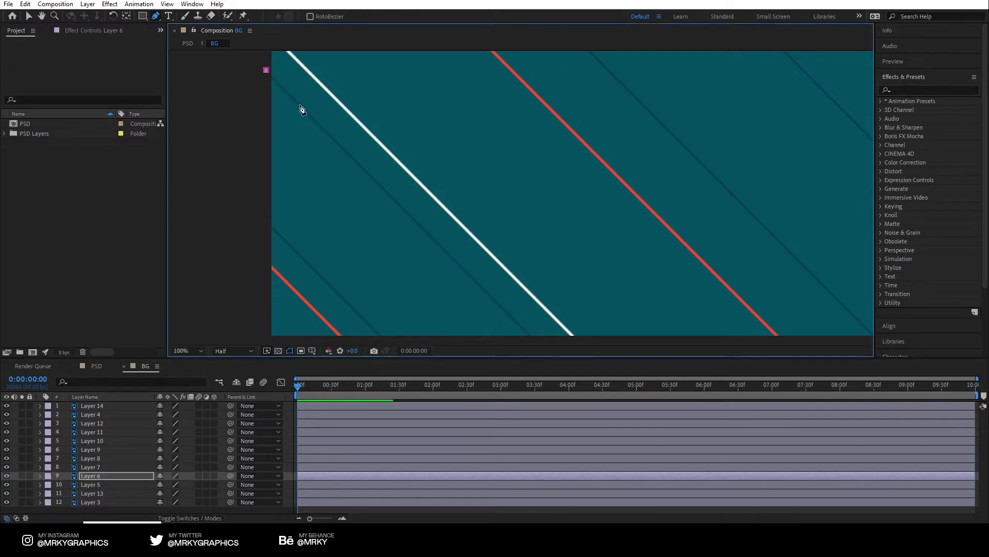
click(535, 339)
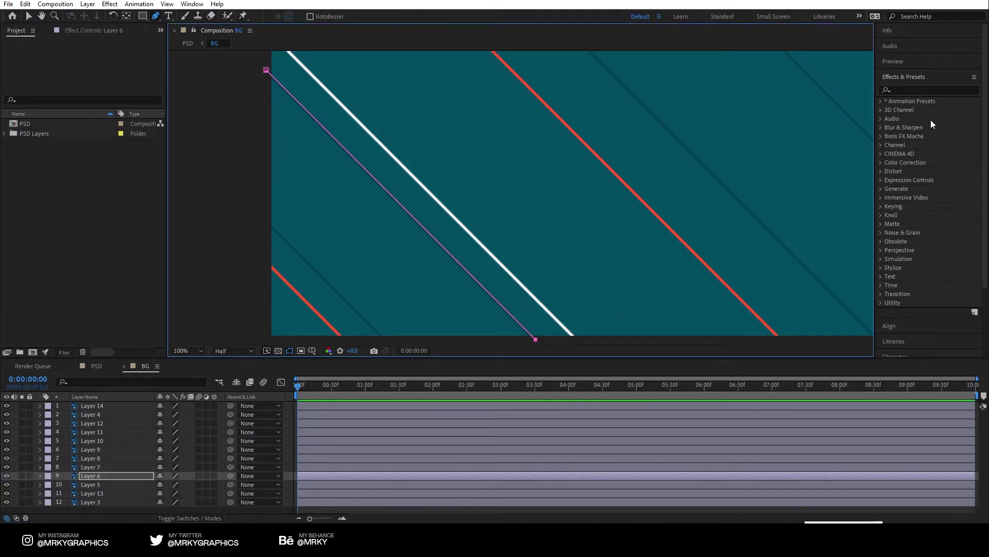
Find the Stroke effect by searching for "stroke" and apply it to Layer 6
click(910, 90)
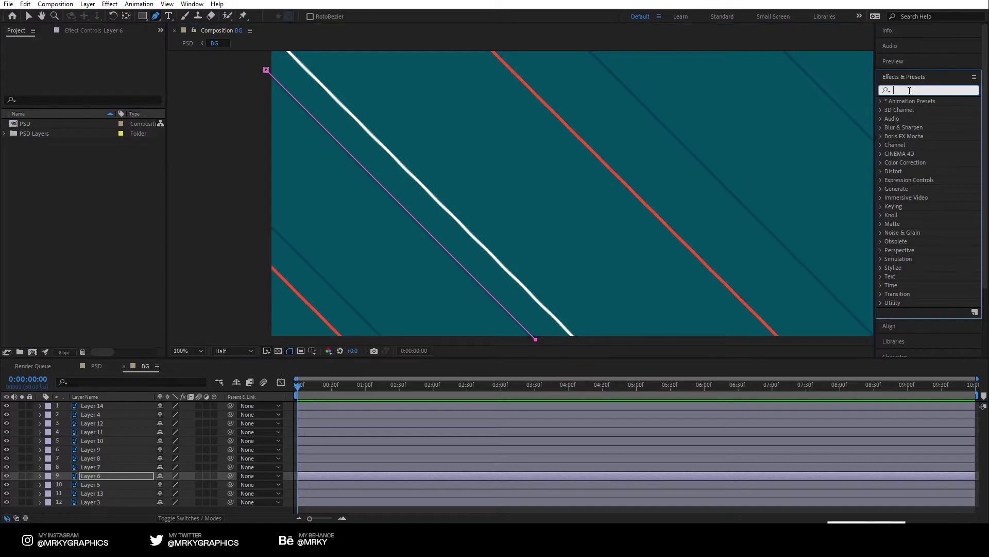
text(stroke)
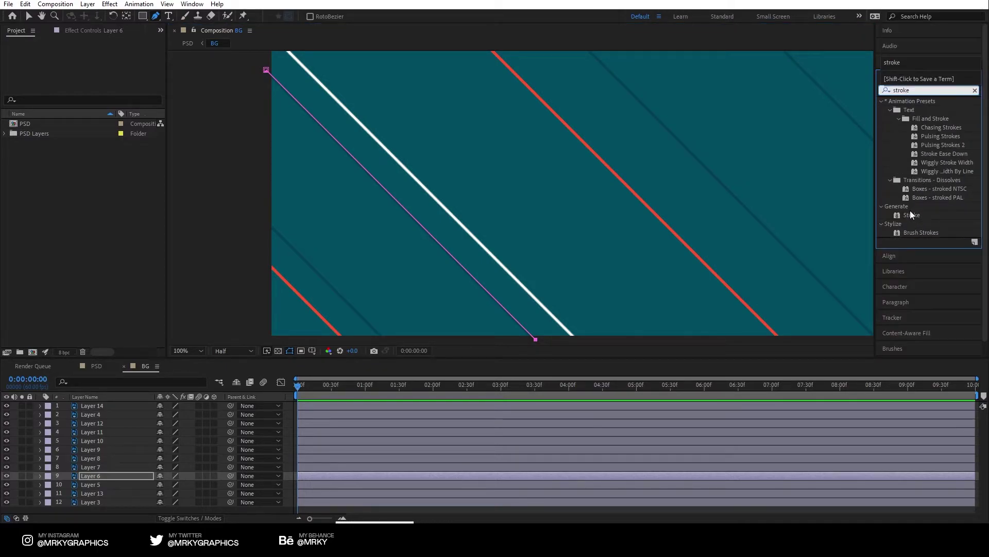
mouse_move(911, 214)
mouse_down()
mouse_move(646, 206)
mouse_move(112, 474)
mouse_up()
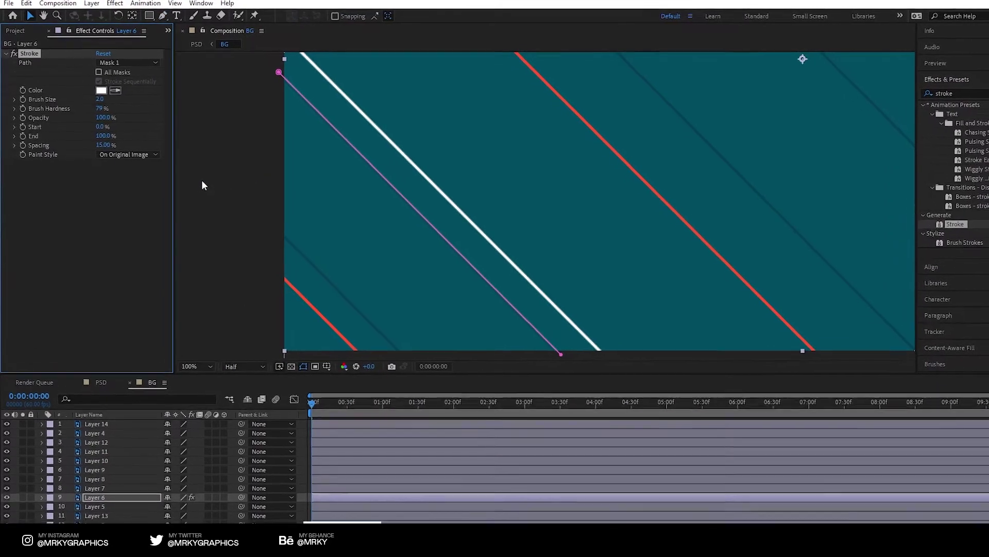
Set Layer 6's stroke to 100% brush hardness, 5.8 brush size and the Reveal Original Image paint style
scroll(350, 170, up, 2)
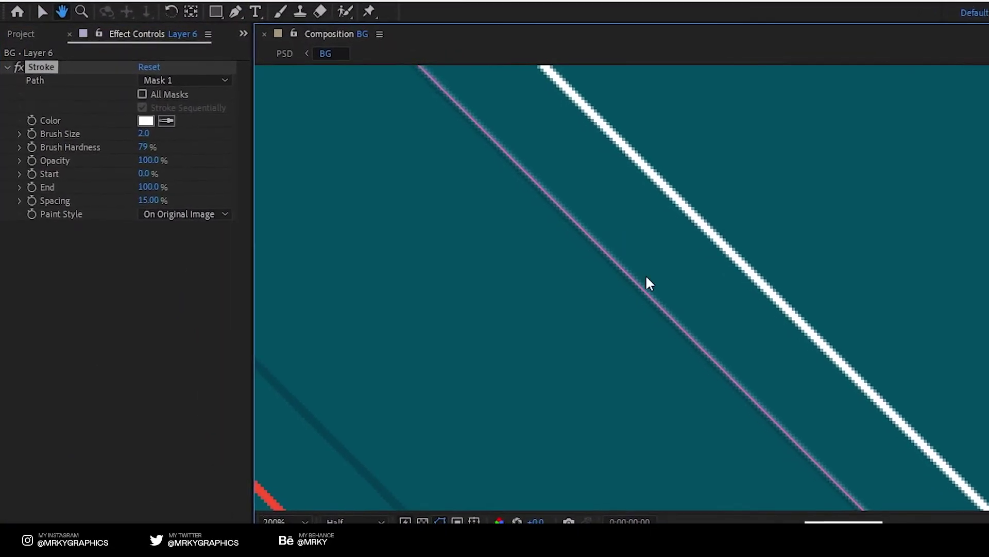
key(v)
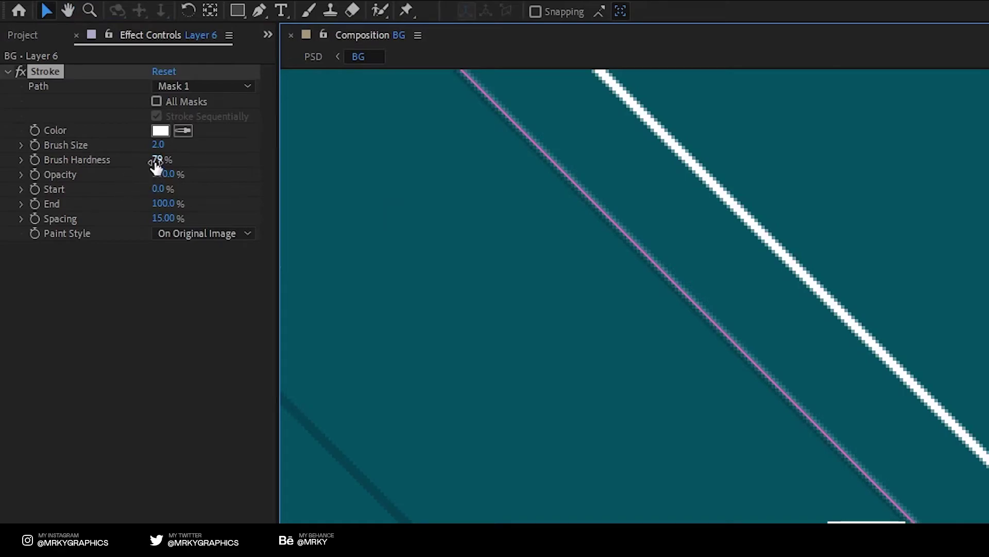
drag(156, 165, 397, 165)
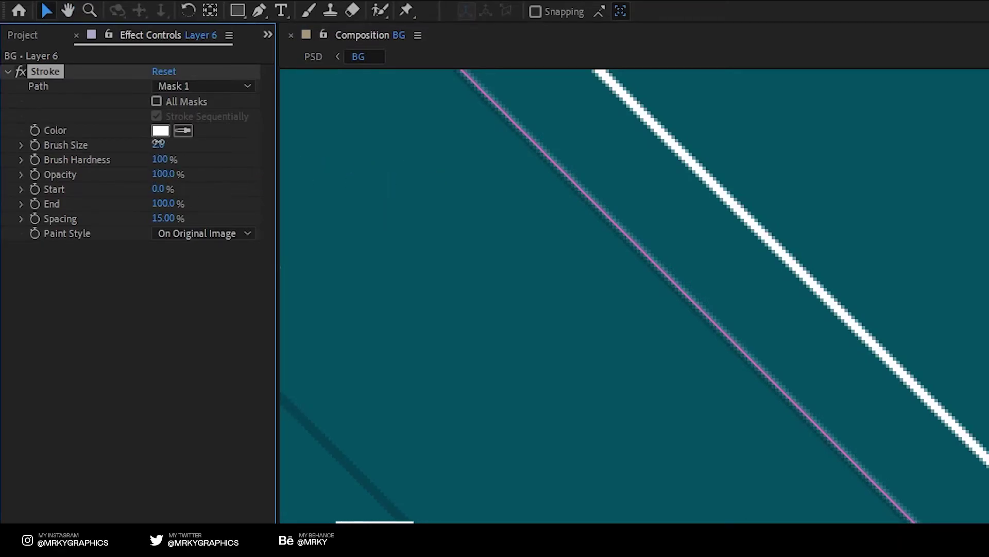
mouse_move(156, 145)
mouse_down()
mouse_move(191, 140)
mouse_move(129, 148)
mouse_move(175, 145)
mouse_up()
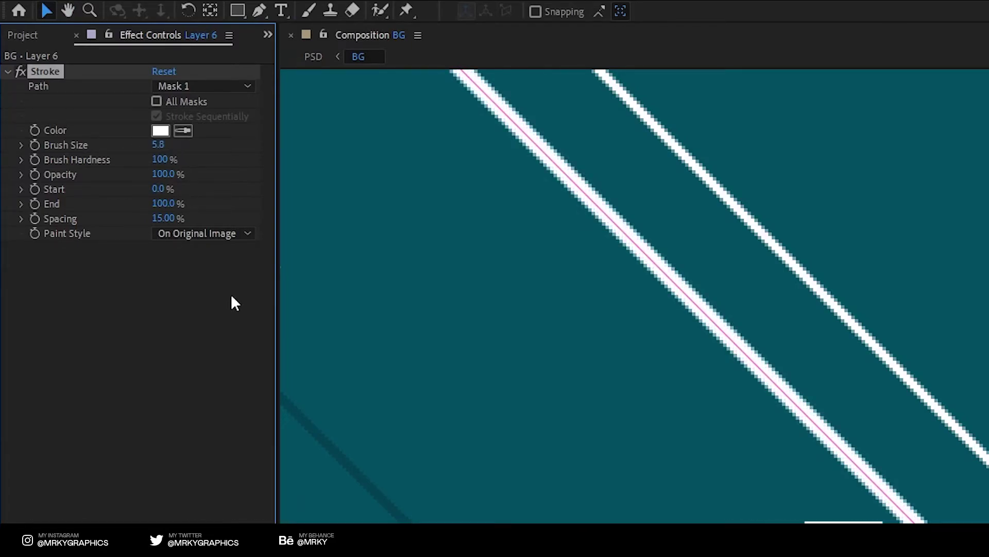
click(192, 236)
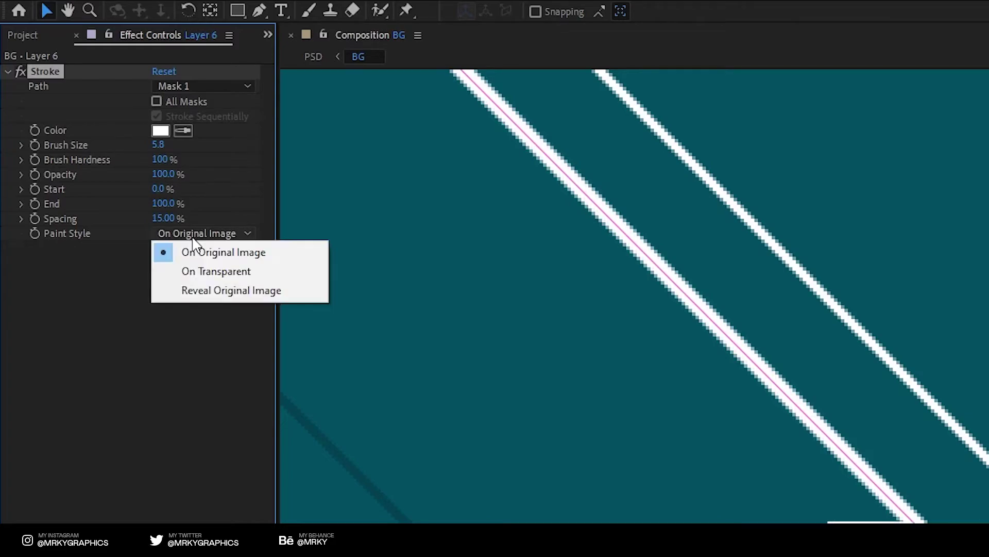
click(207, 291)
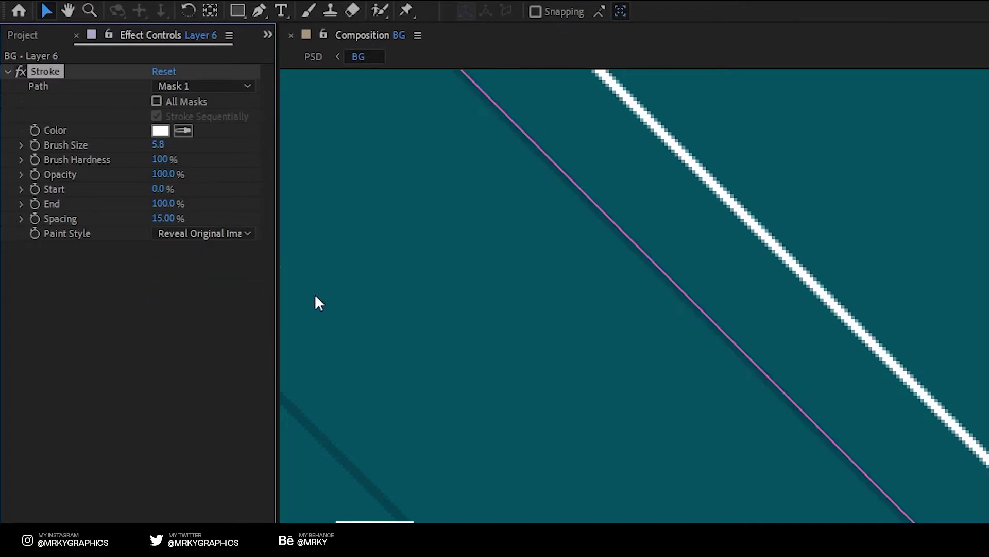
Check the stroke's coverage of the dark stripe and try varying its Start and End values to test the reveal
key(comma)
key(period)
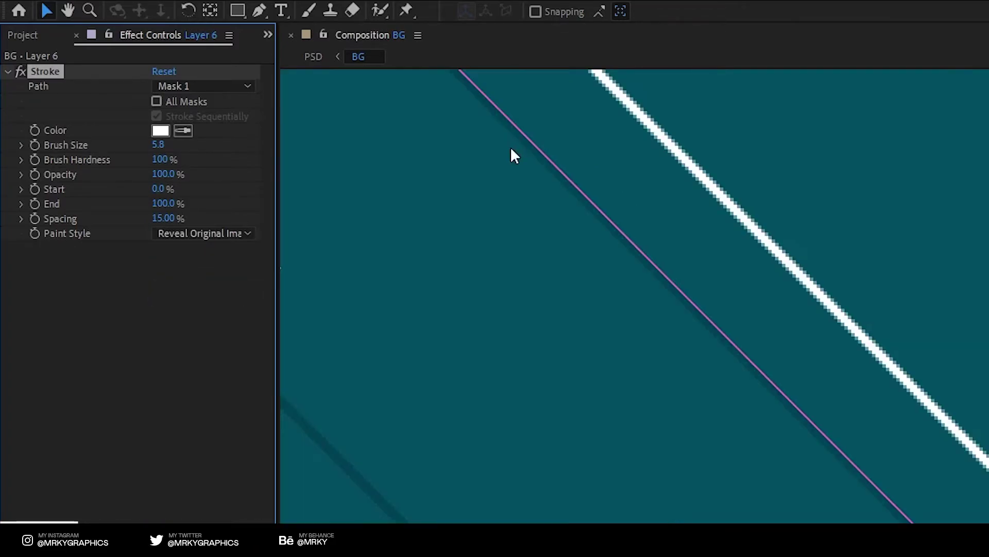
key(comma)
key(period)
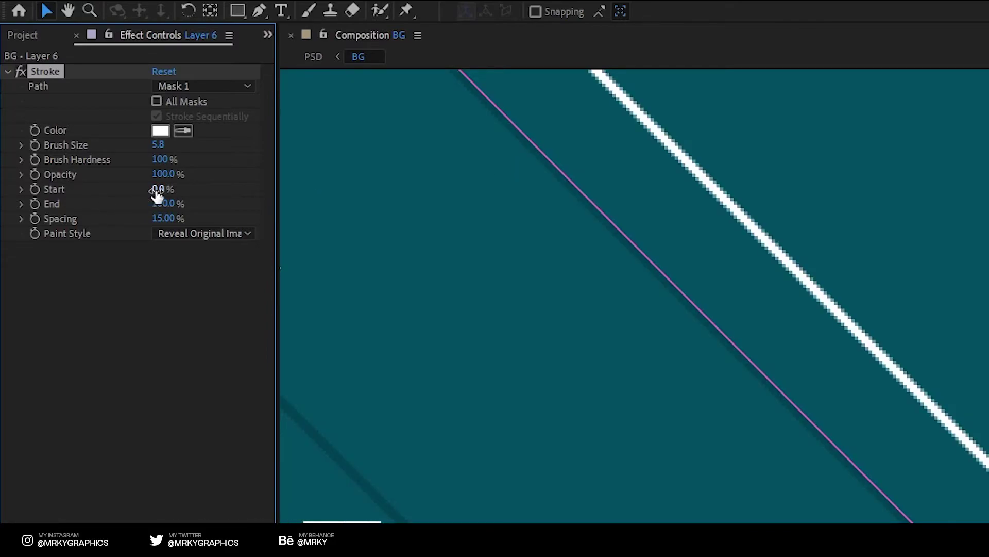
mouse_move(157, 189)
mouse_down()
mouse_move(195, 189)
mouse_move(25, 183)
mouse_up()
key(comma)
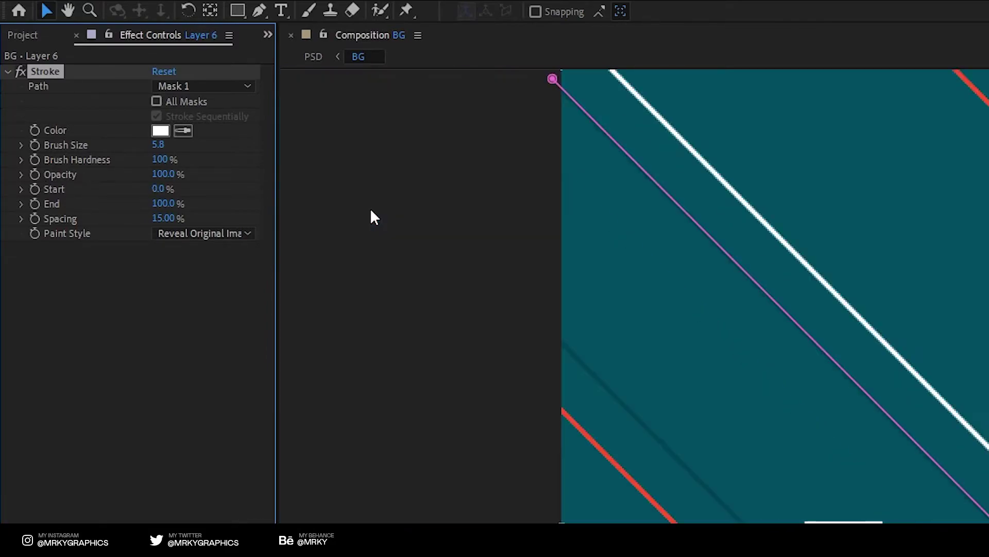
drag(317, 193, 84, 194)
drag(160, 203, 254, 217)
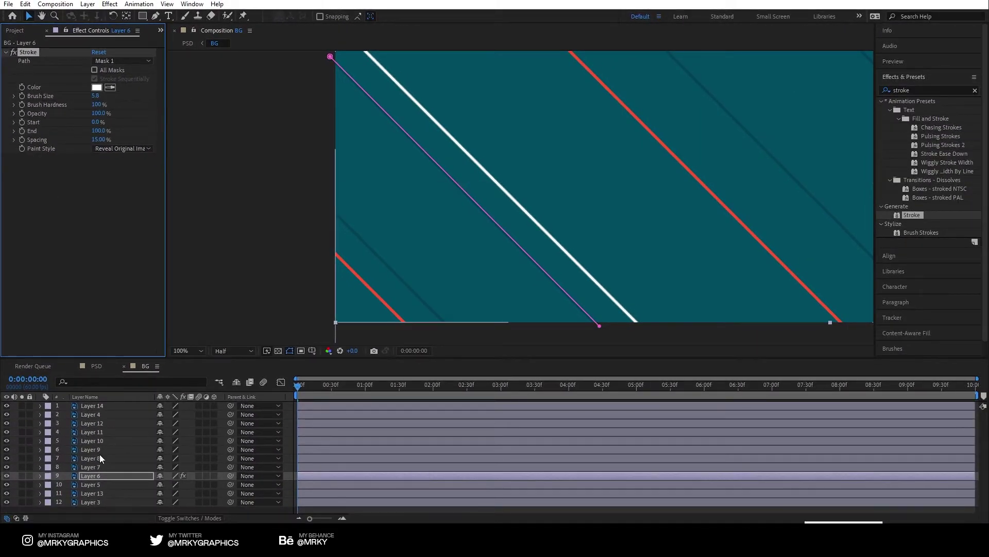
Expand Layer 6's Stroke properties in the timeline and add End keyframes at 1:00 and 1:30
click(41, 476)
scroll(50, 477, down, 1)
click(50, 474)
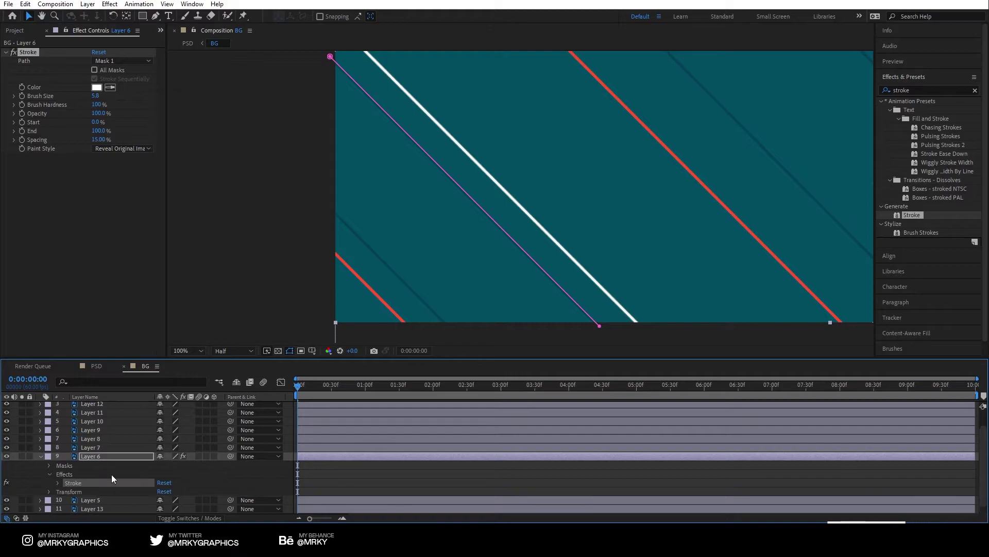
scroll(39, 474, down, 1)
click(58, 474)
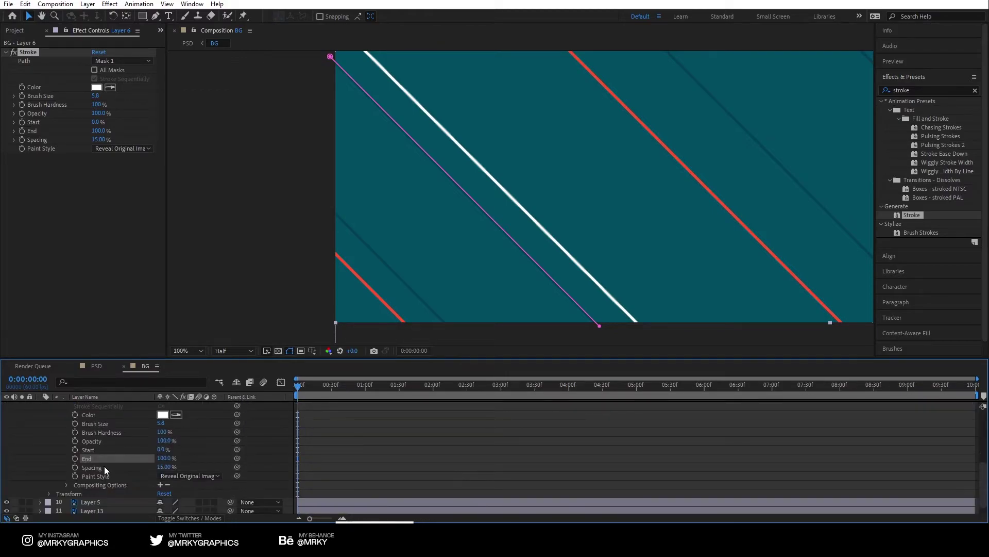
click(104, 466)
click(364, 384)
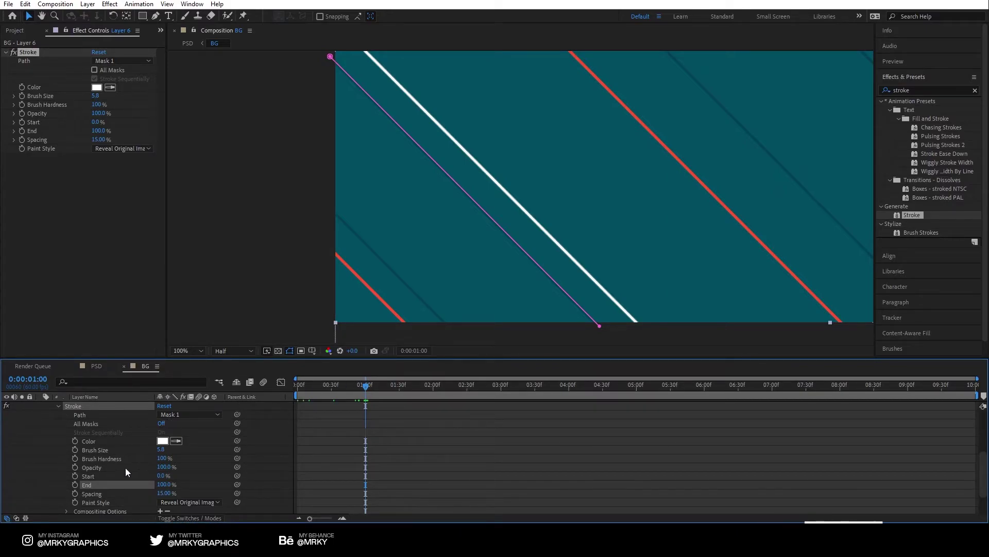
click(75, 484)
click(400, 391)
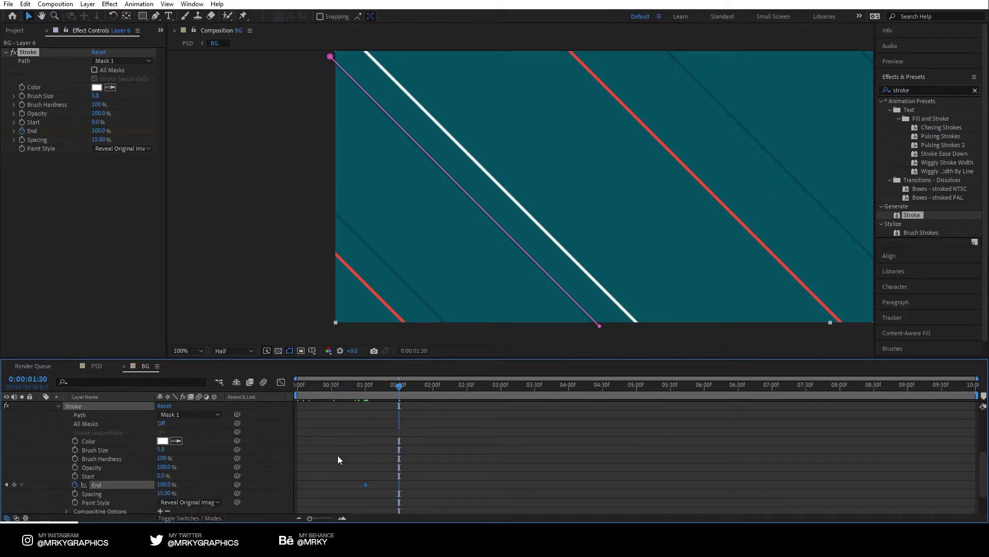
click(15, 485)
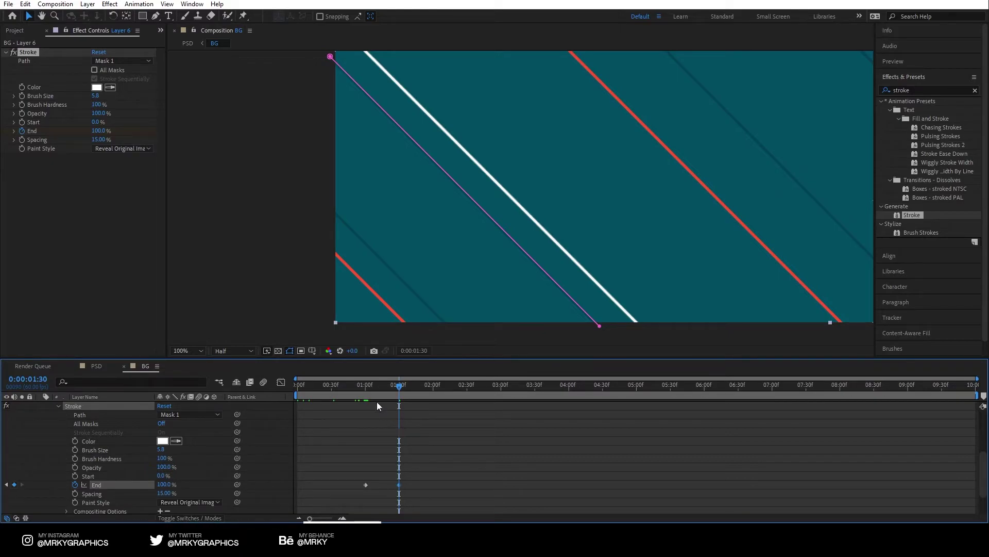
Set the stroke's End value to 0% at the 1:00 keyframe and deselect the layer
click(367, 390)
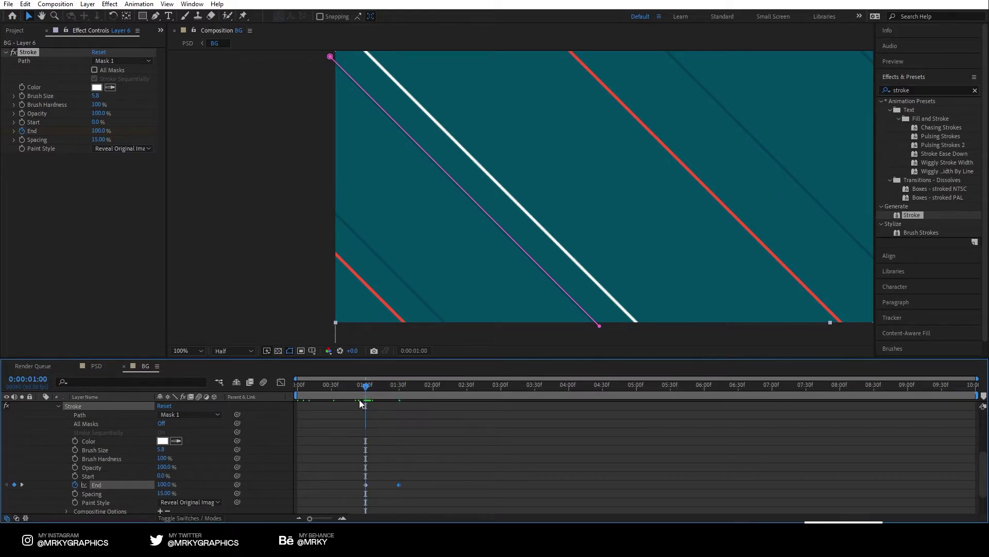
click(100, 131)
text(0)
key(Return)
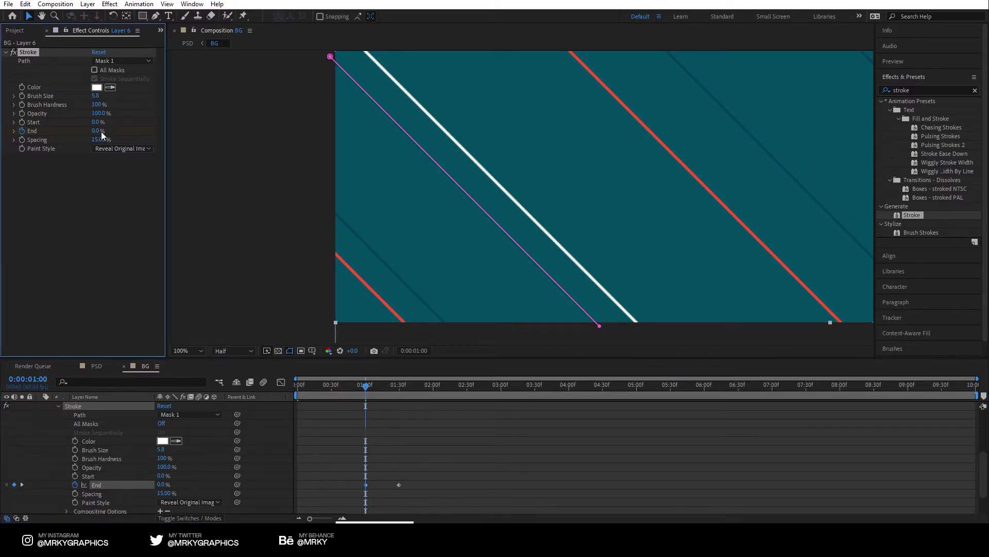
click(207, 158)
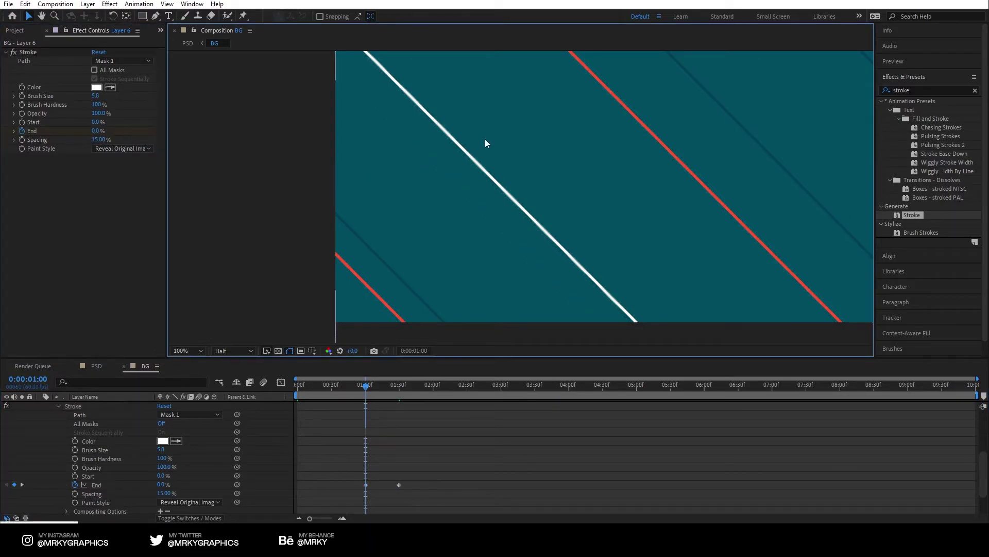
Keyframe the Start value of Layer 6's stroke at 0% on 1:30 and 100% on 2:00
drag(365, 385, 398, 384)
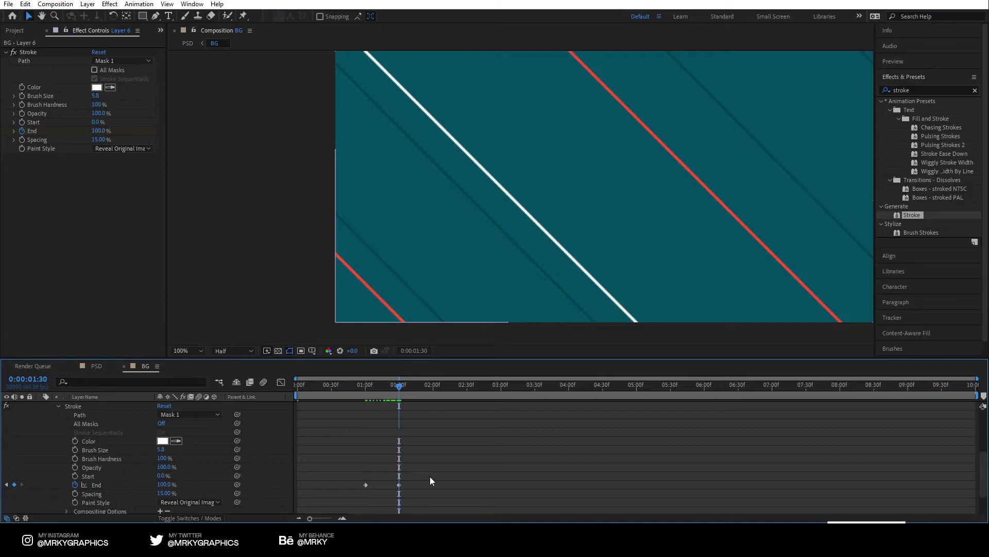
scroll(354, 452, down, 1)
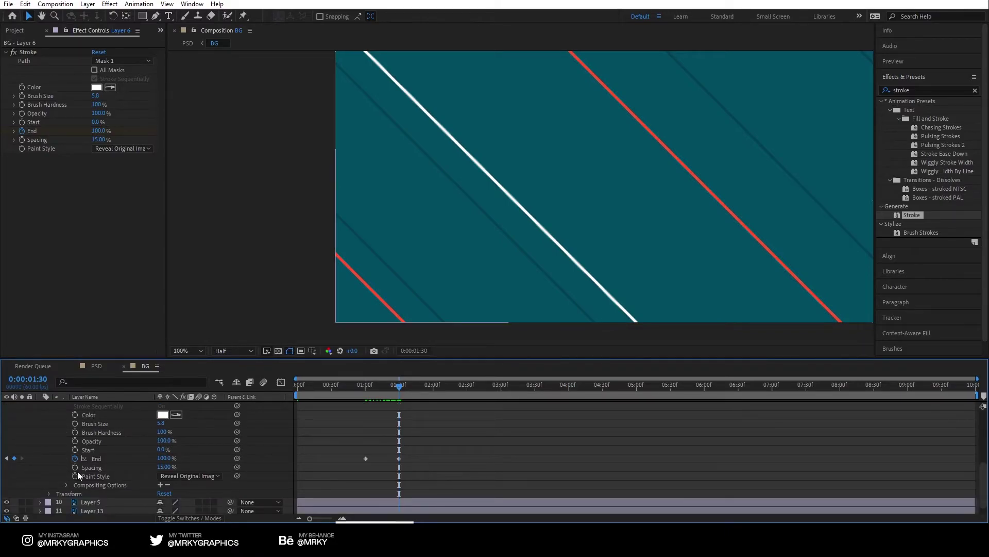
click(75, 449)
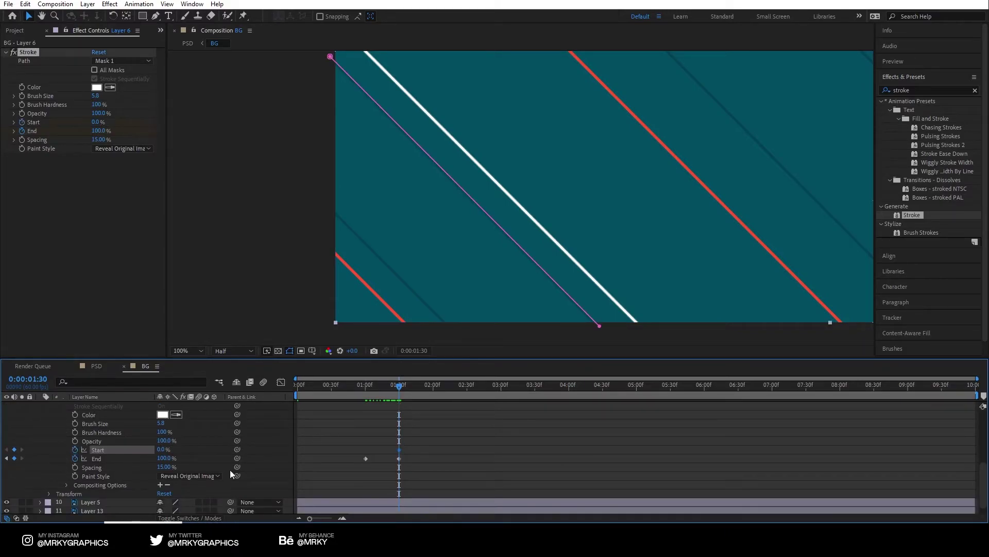
click(433, 390)
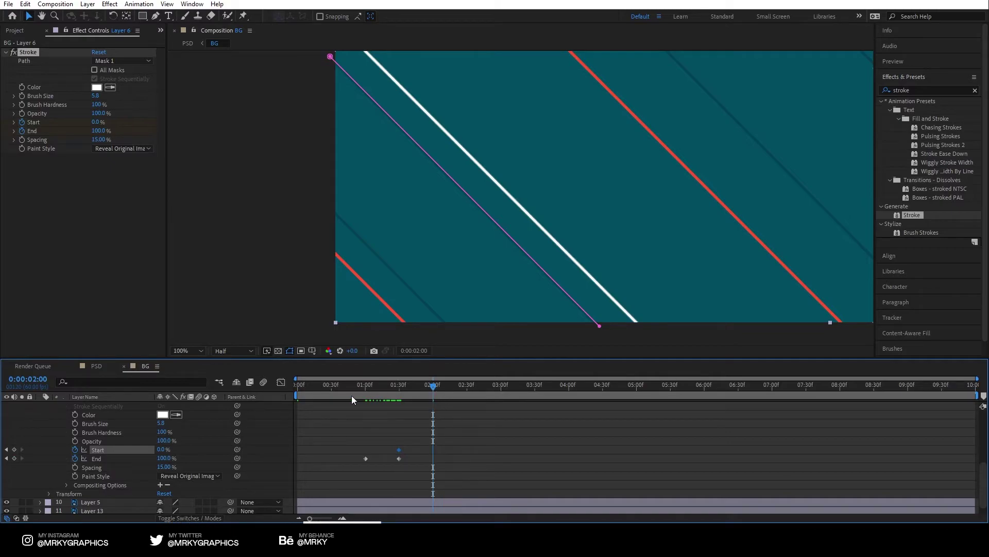
drag(162, 452, 512, 460)
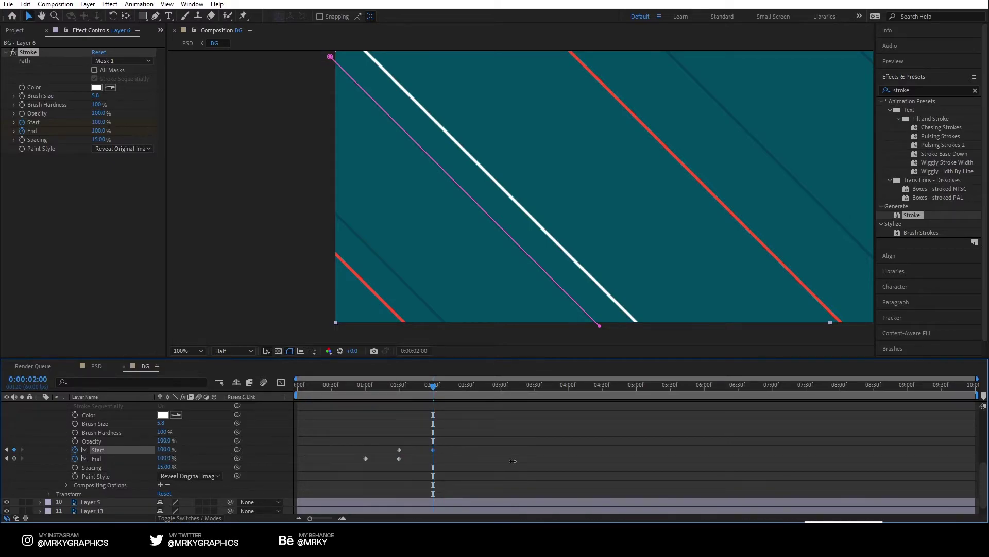
Scrub between about 0:50 and 2:10 to check how Layer 6's stripe draws on and off
click(425, 398)
drag(393, 390, 359, 391)
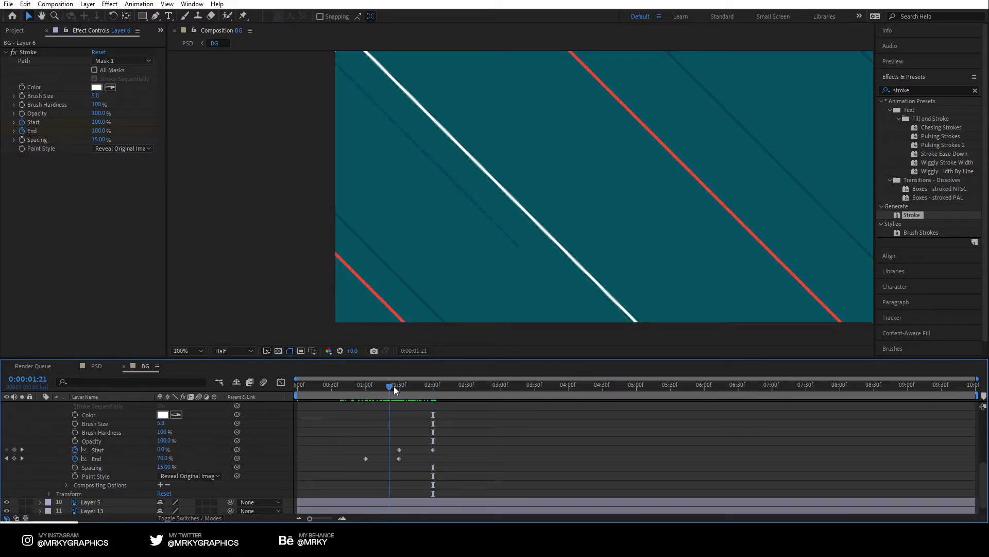
drag(444, 385, 355, 391)
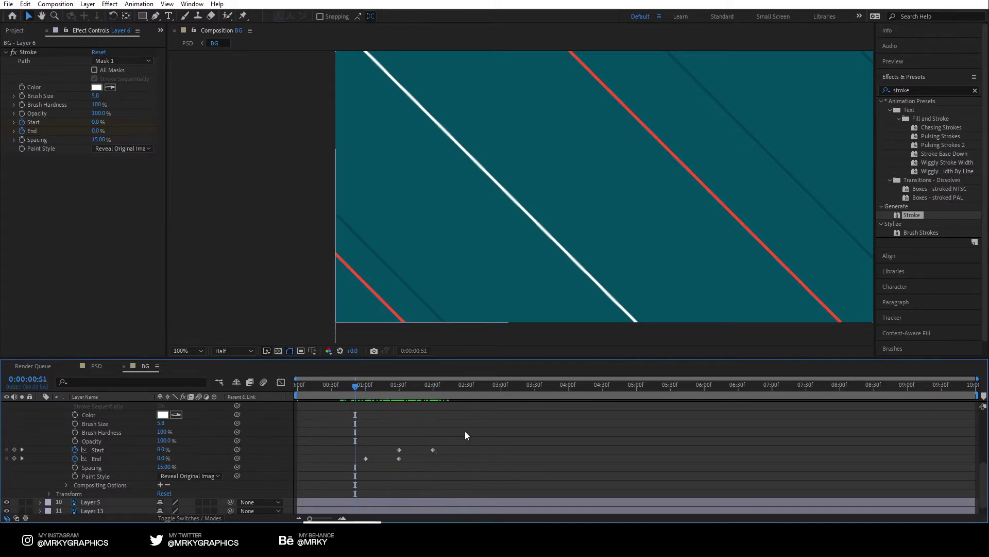
Apply Easy Ease to all of Layer 6's Start and End keyframes and play back the stripe animation
drag(465, 430, 338, 467)
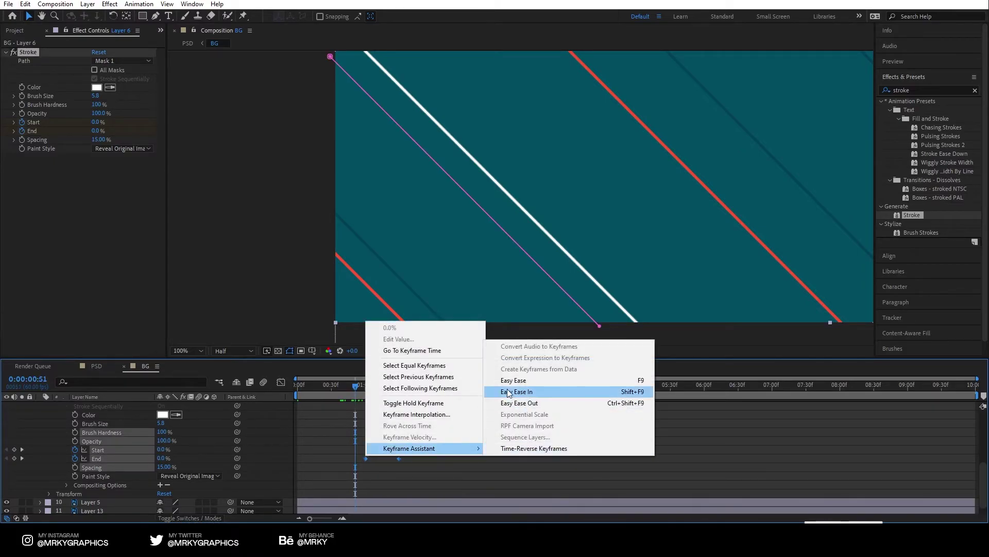
click(515, 380)
click(518, 423)
key(space)
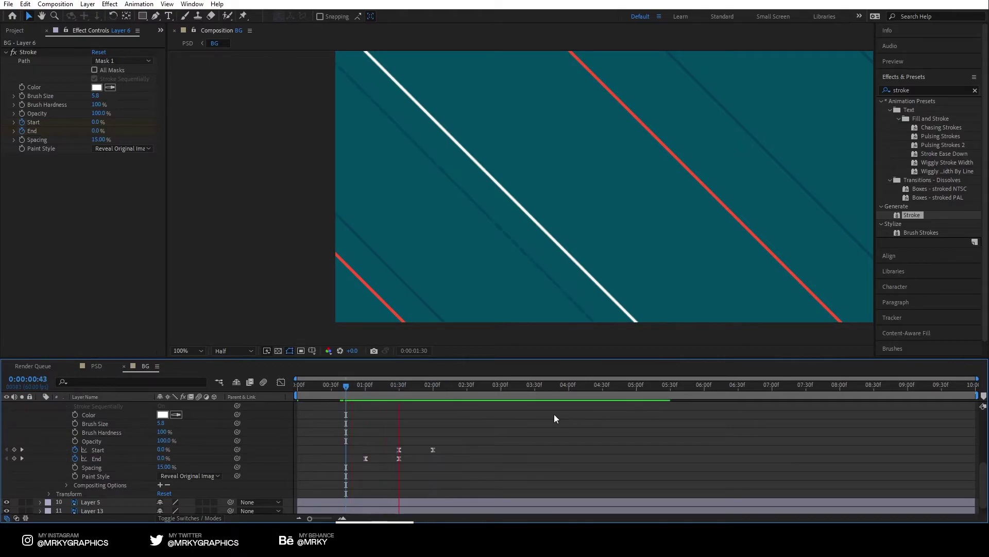
click(357, 386)
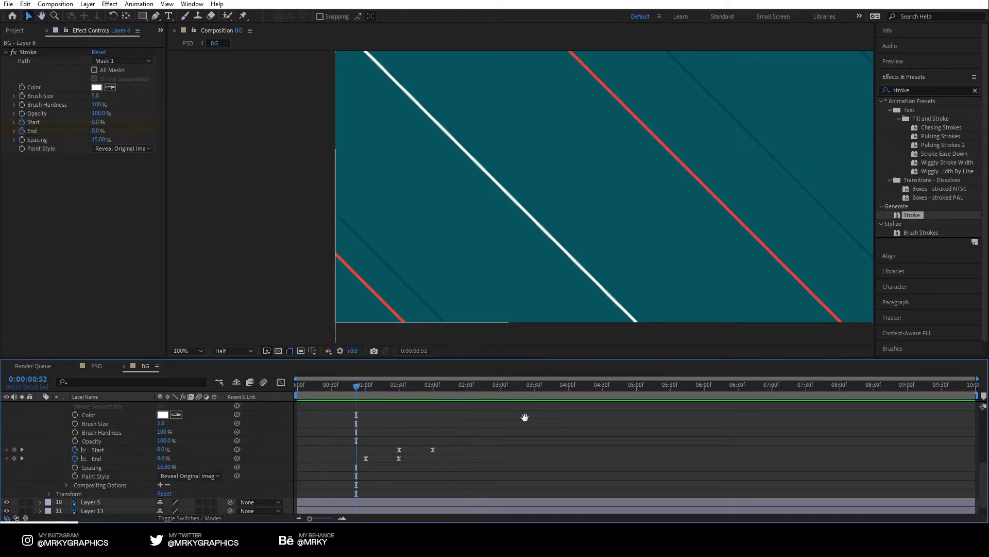
click(453, 385)
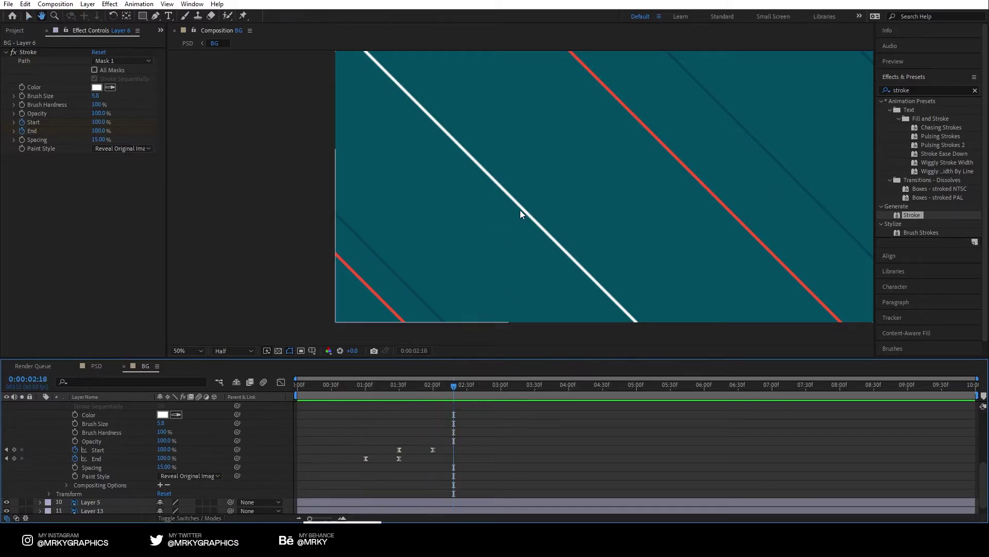
Collapse Layer 6's properties, identify the long red stripe's layer by its visibility, and select Layer 11
scroll(520, 209, down, 2)
drag(643, 129, 541, 194)
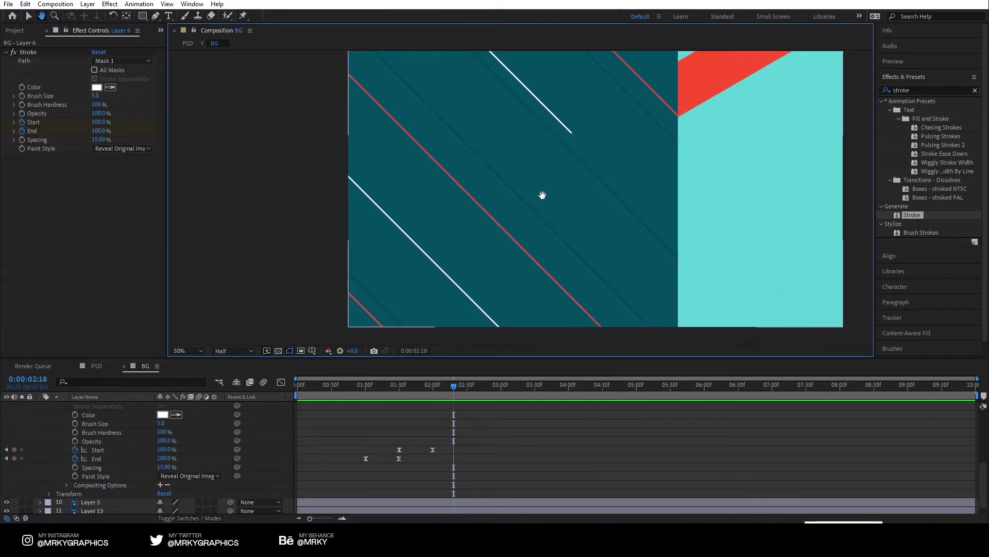
drag(192, 357, 192, 311)
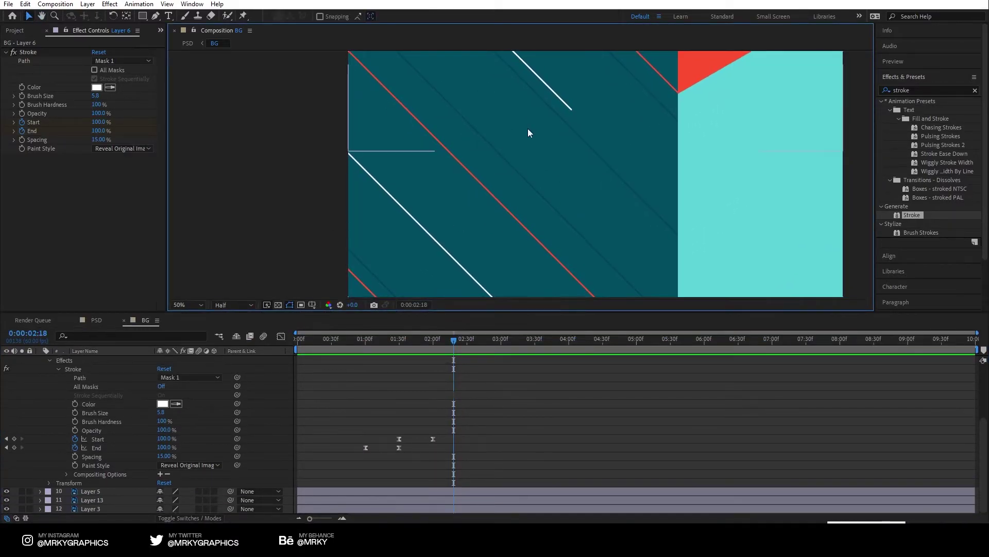
scroll(52, 376, up, 1)
click(40, 369)
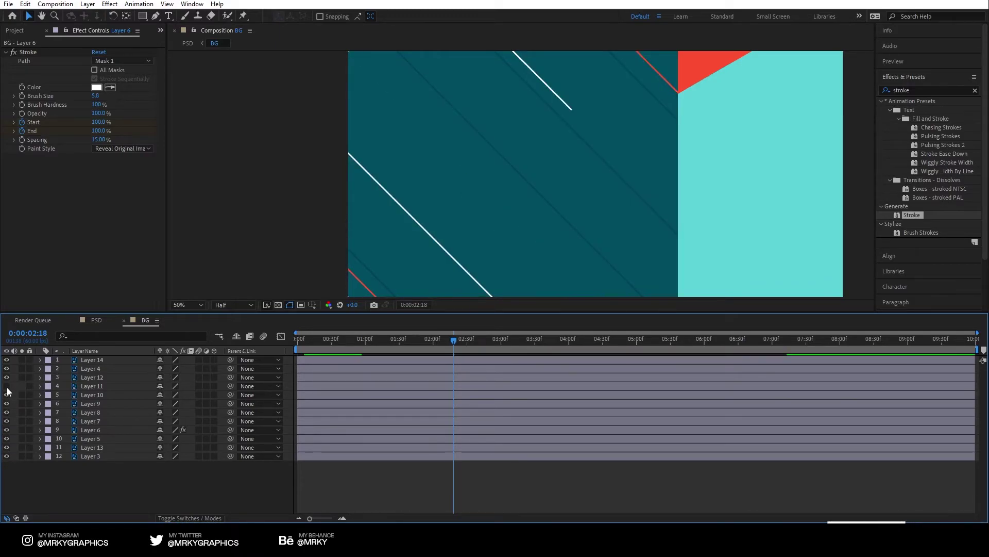
click(79, 386)
Draw a straight Pen mask path on Layer 11 along the full length of the long red stripe
key(comma)
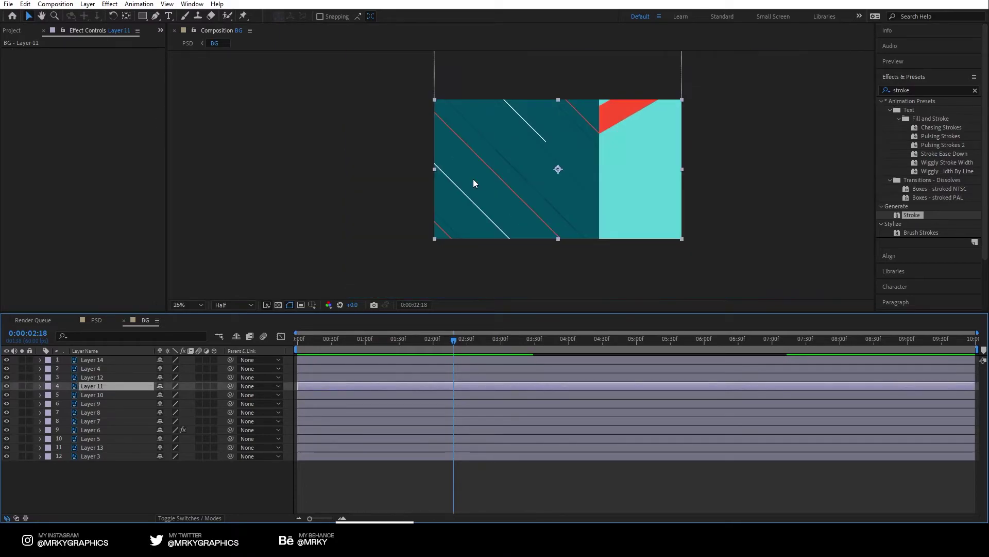
drag(479, 312, 480, 341)
key(period)
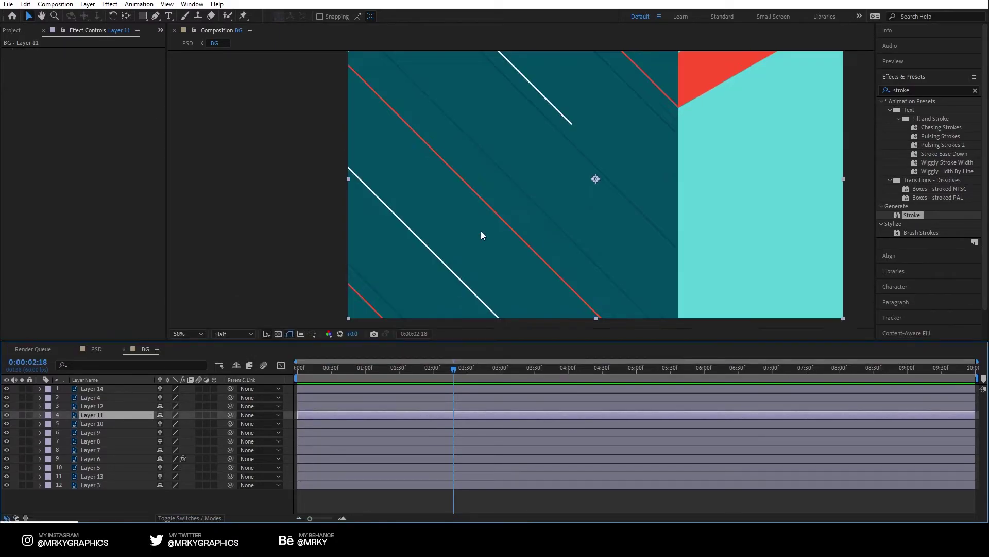
click(154, 16)
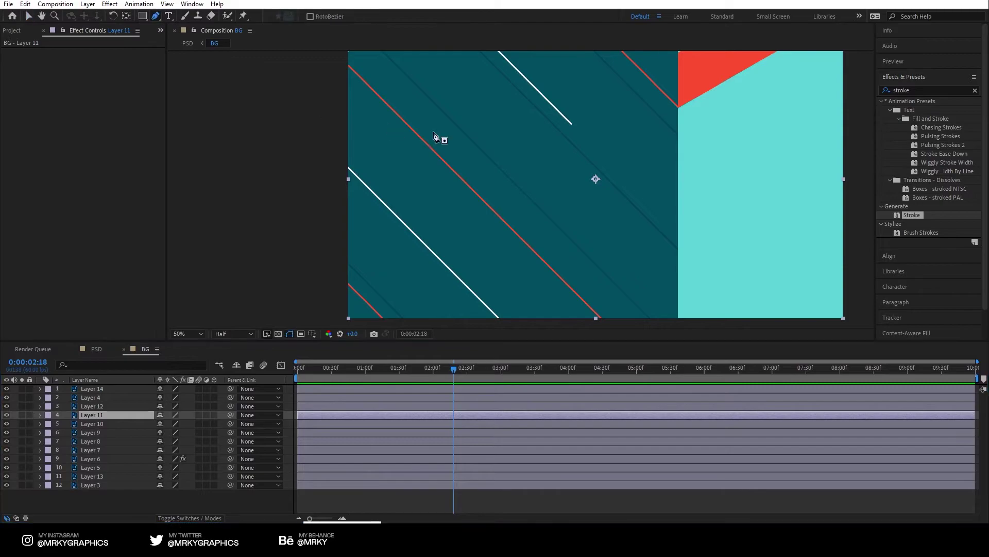
drag(441, 137, 427, 115)
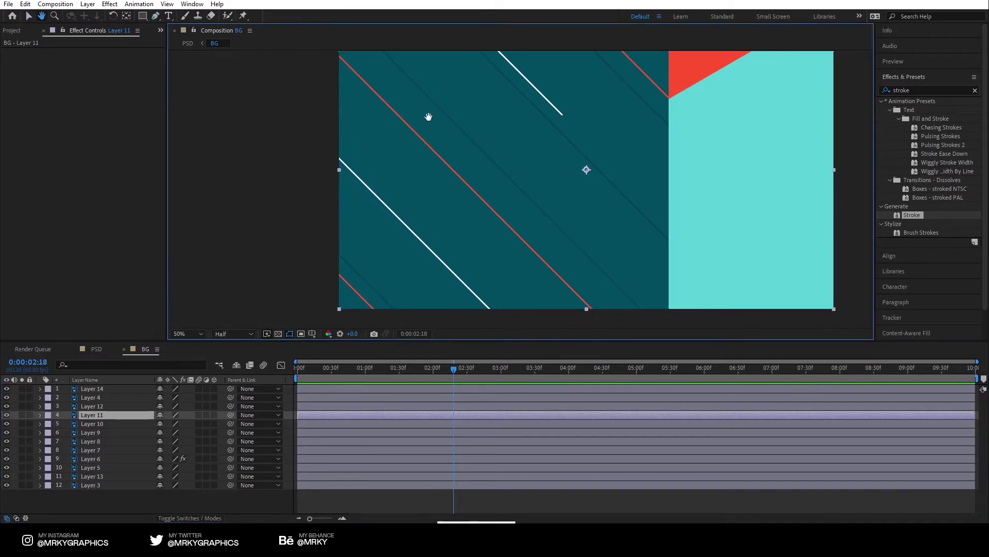
click(336, 53)
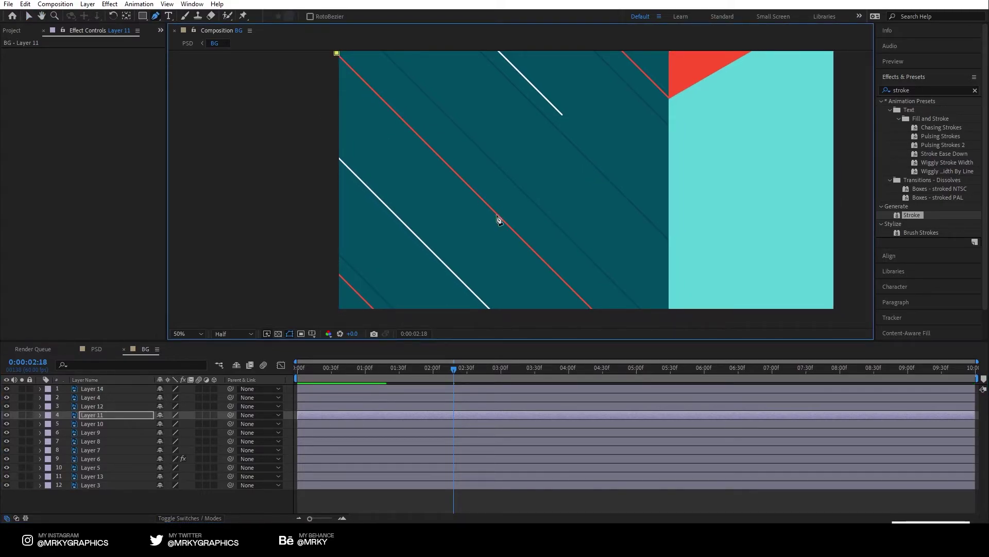
click(595, 310)
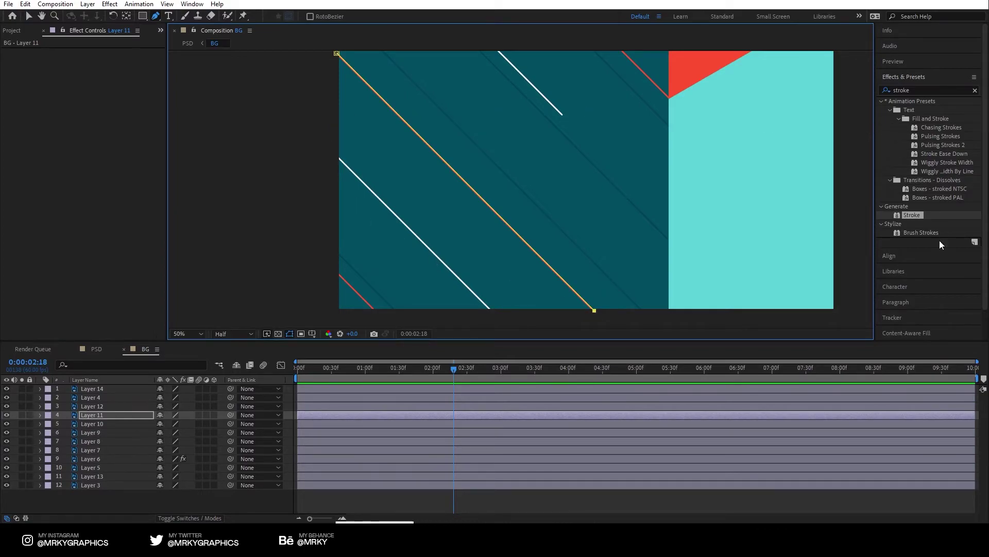
Apply the Stroke effect to Layer 11 and expand its Stroke properties in the timeline
mouse_move(913, 215)
mouse_down()
mouse_move(298, 305)
mouse_move(126, 415)
mouse_up()
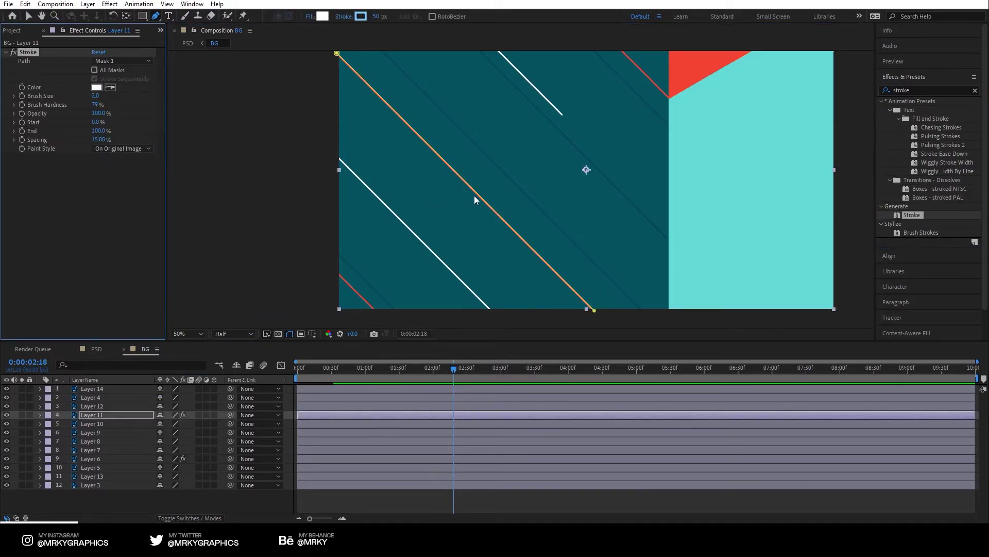
key(v)
click(39, 416)
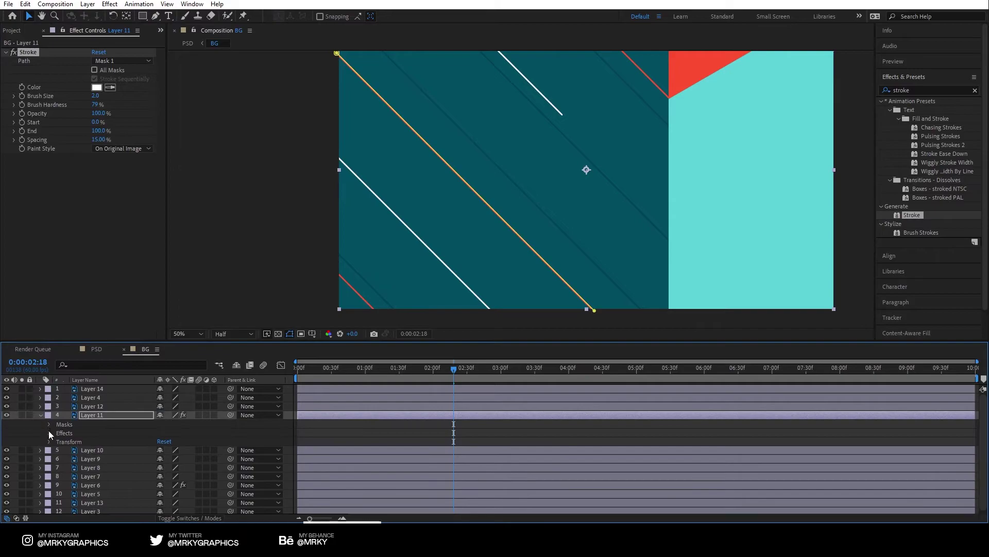
click(49, 433)
click(58, 441)
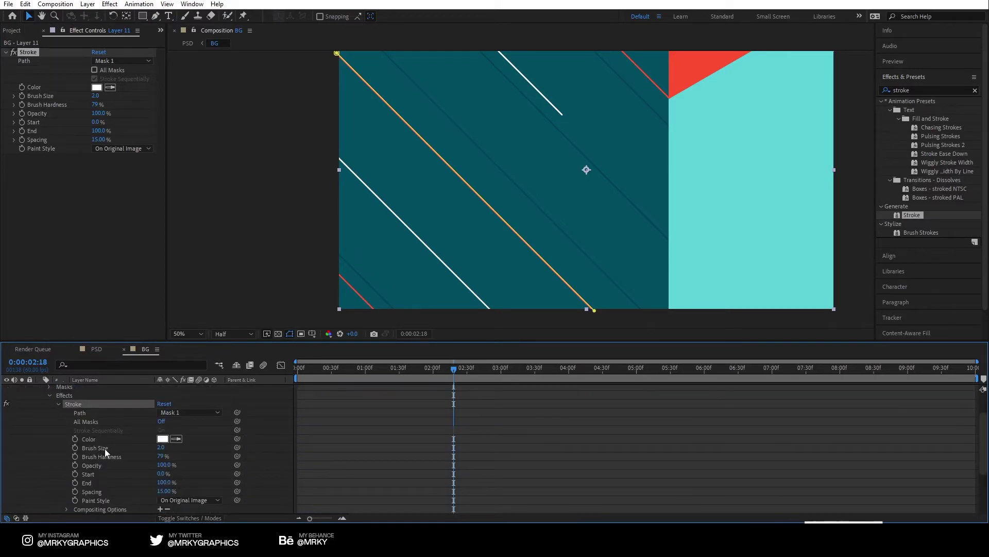
scroll(236, 417, down, 1)
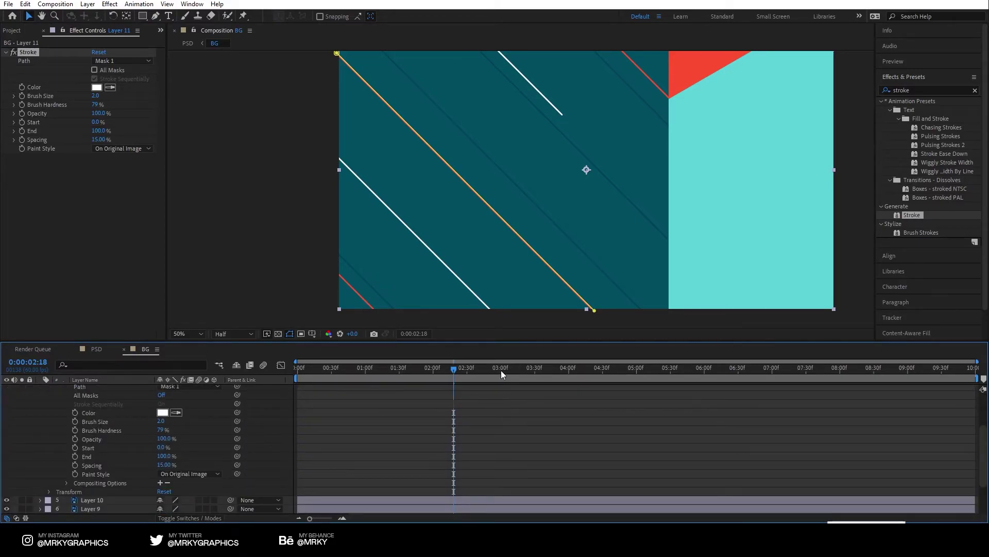
Keyframe the Start value of Layer 11's stroke at 100% on 3:00 and 0% on 3:30
click(501, 370)
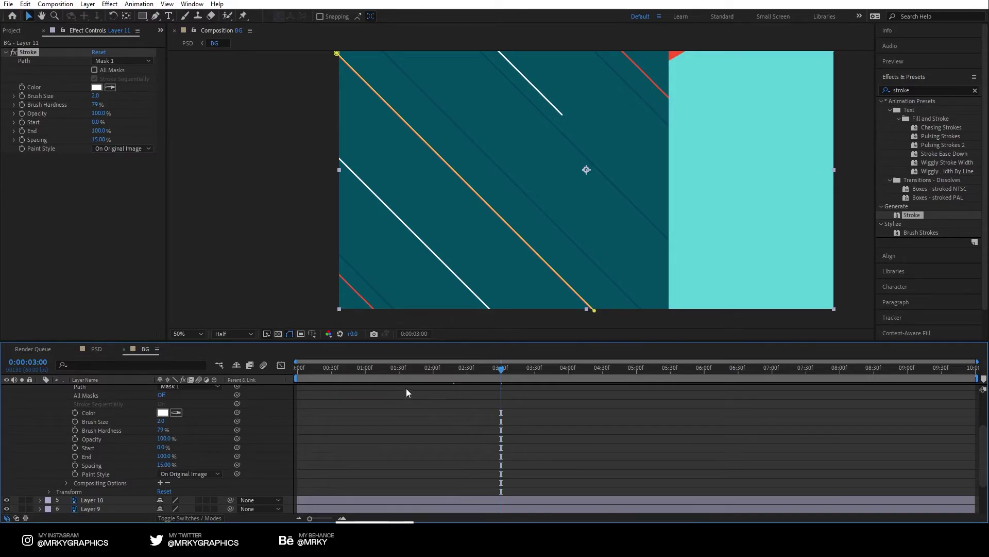
click(22, 121)
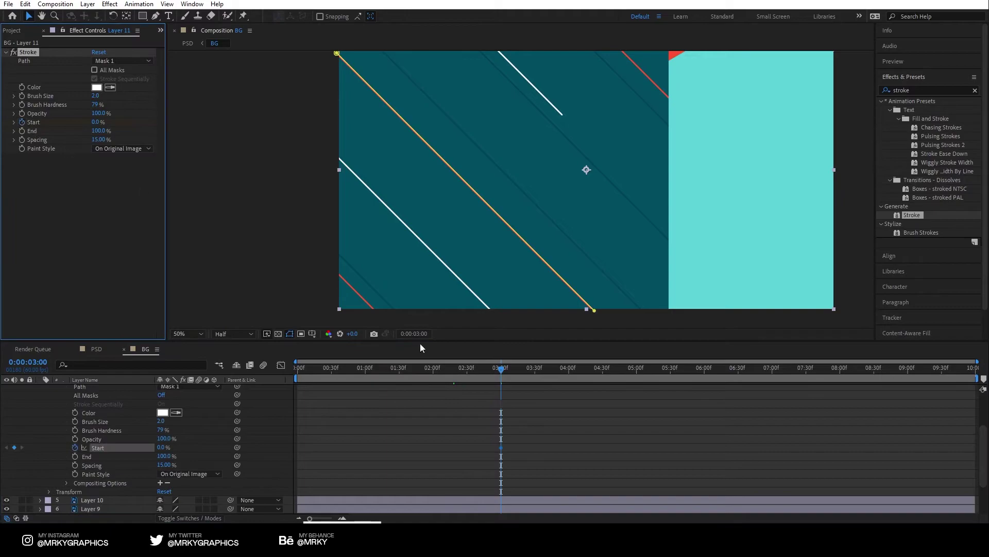
click(536, 374)
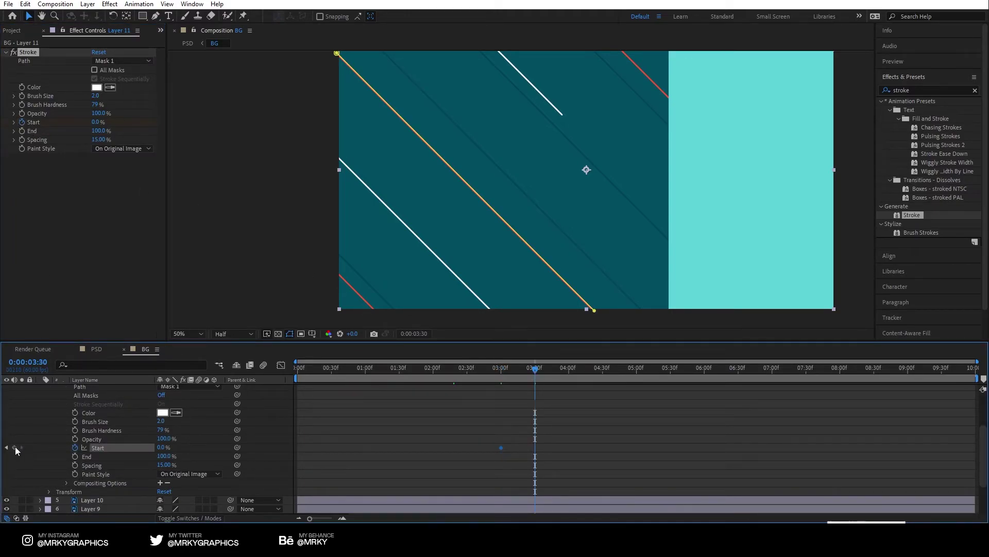
click(500, 373)
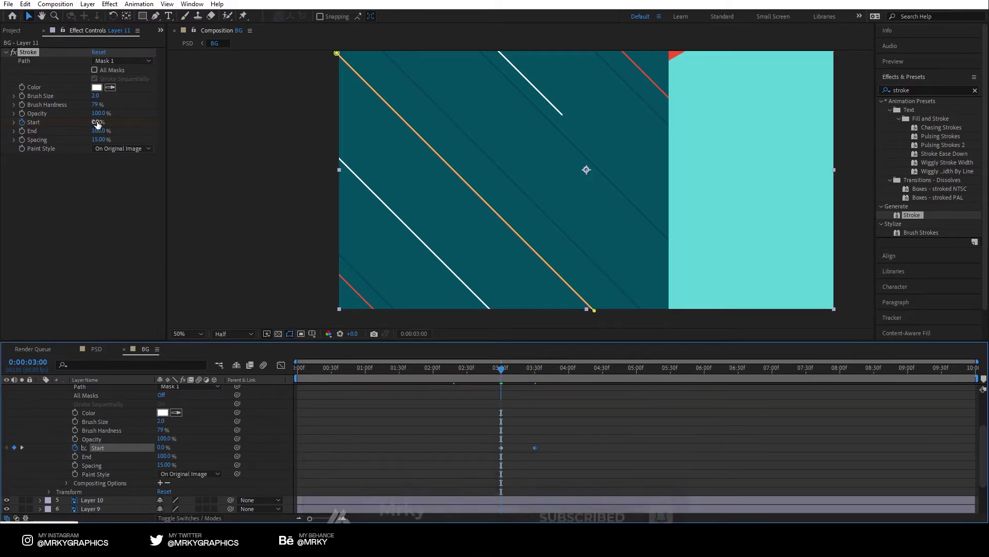
drag(97, 122, 209, 126)
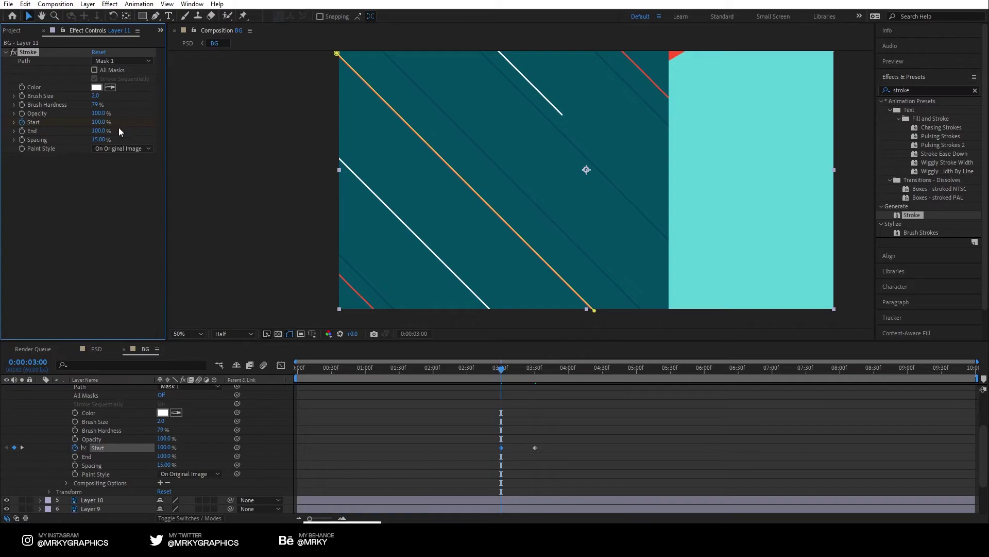
click(245, 175)
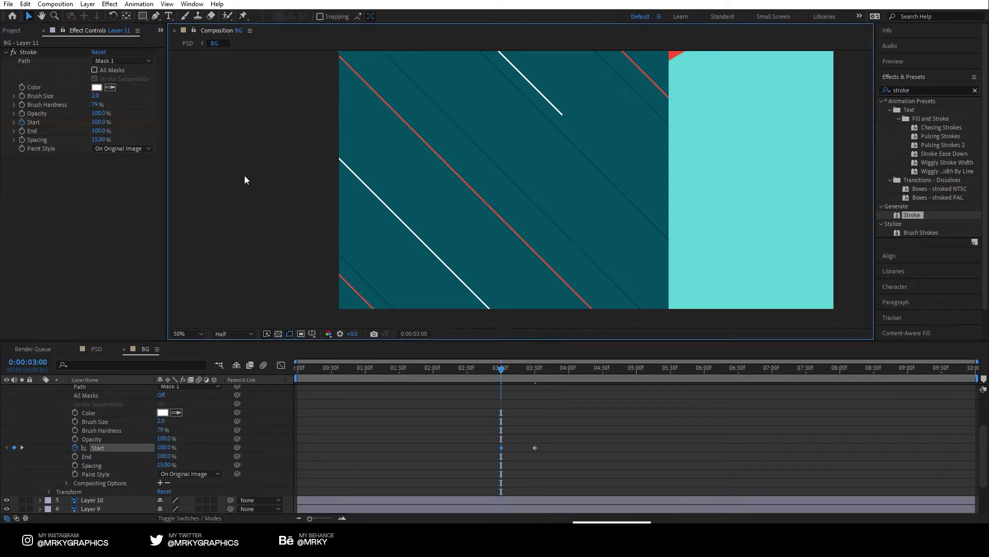
Try setting the Start value of Layer 11's stroke to 100% at 3:31 and undo the change
click(521, 407)
scroll(100, 444, up, 3)
scroll(100, 446, down, 2)
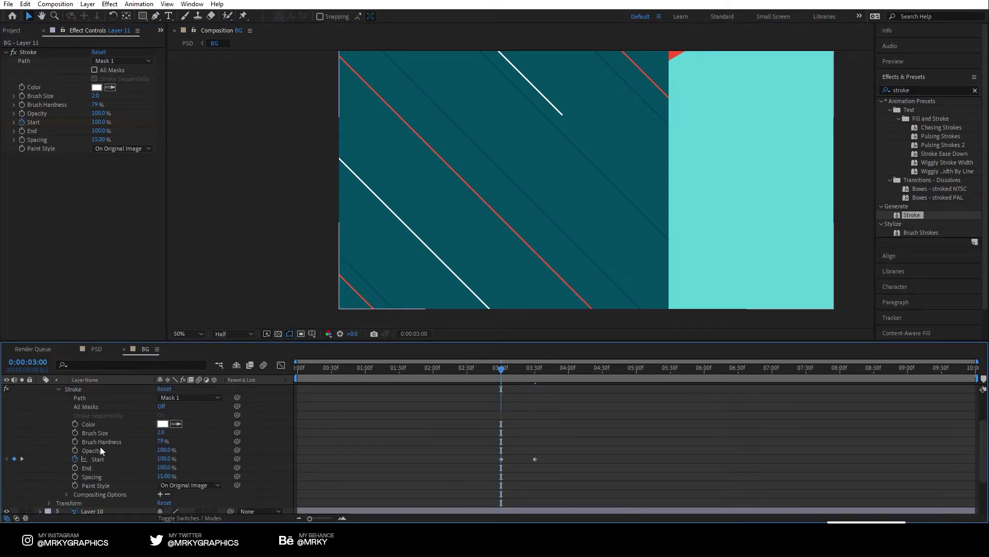
click(533, 372)
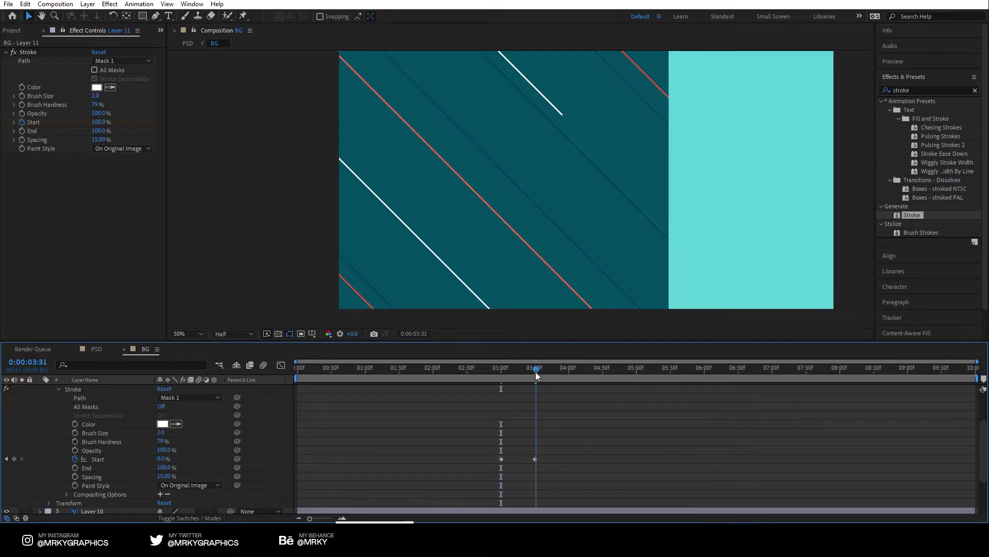
key(k)
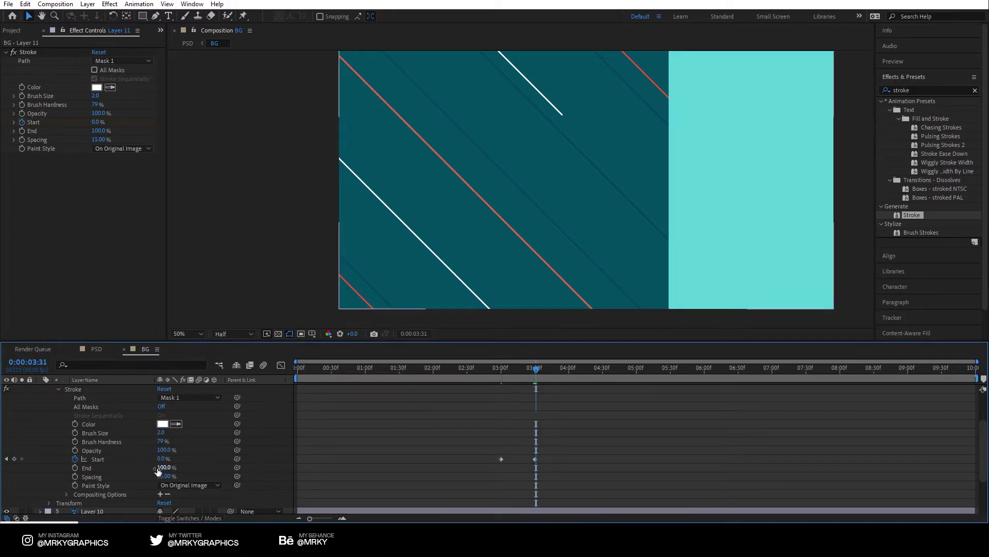
drag(161, 460, 217, 458)
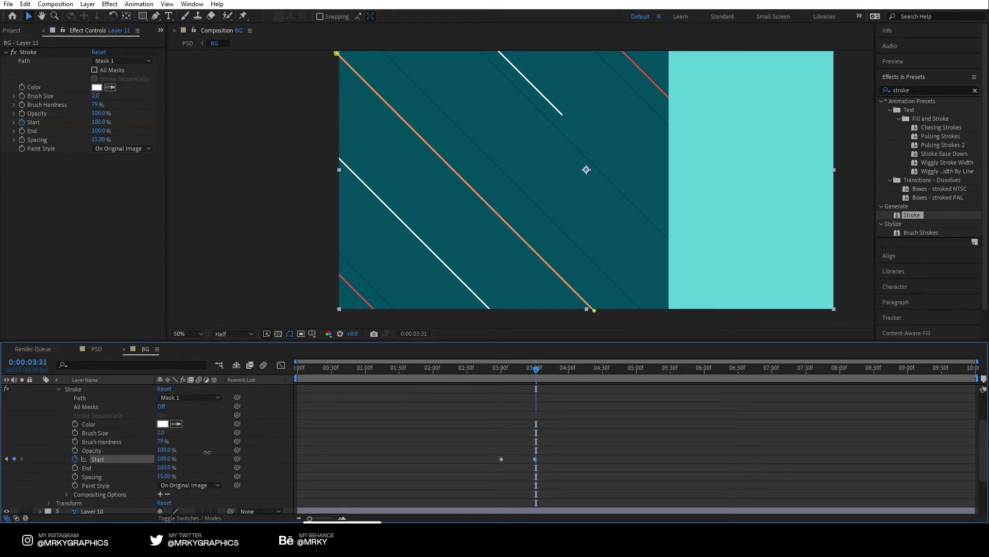
key(ctrl+z)
click(119, 213)
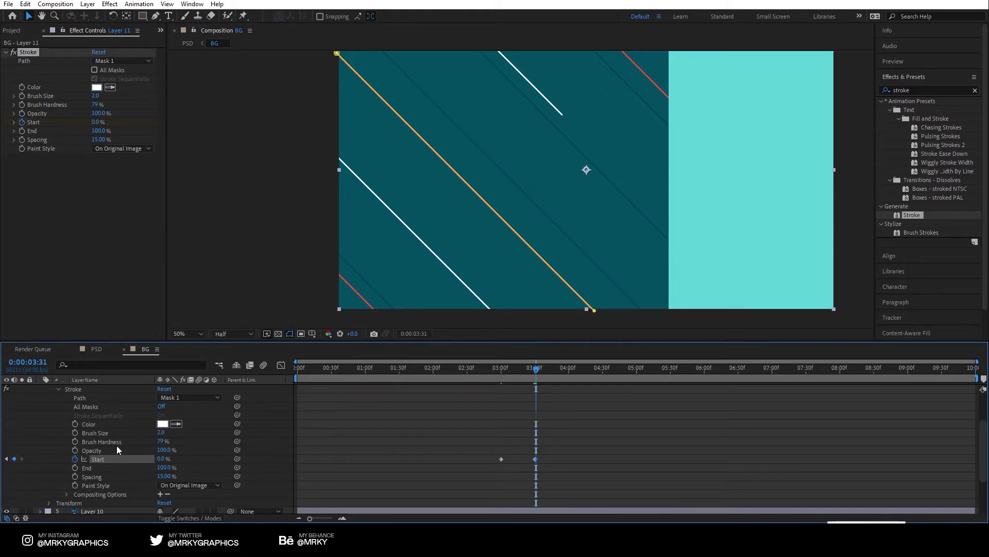
Delete the Stroke effect and the mask path from Layer 11
scroll(110, 456, up, 2)
scroll(108, 454, down, 2)
scroll(103, 446, up, 2)
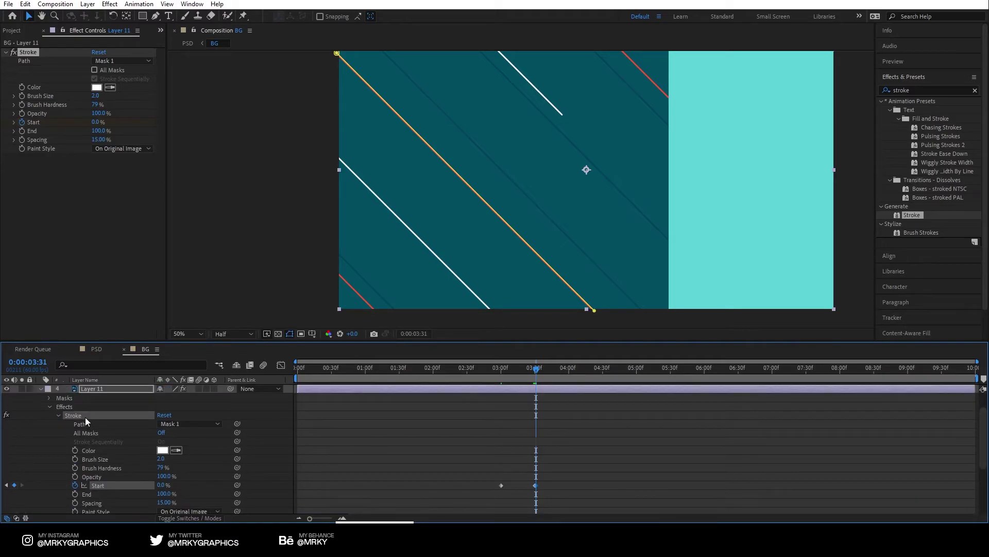
click(82, 417)
key(Delete)
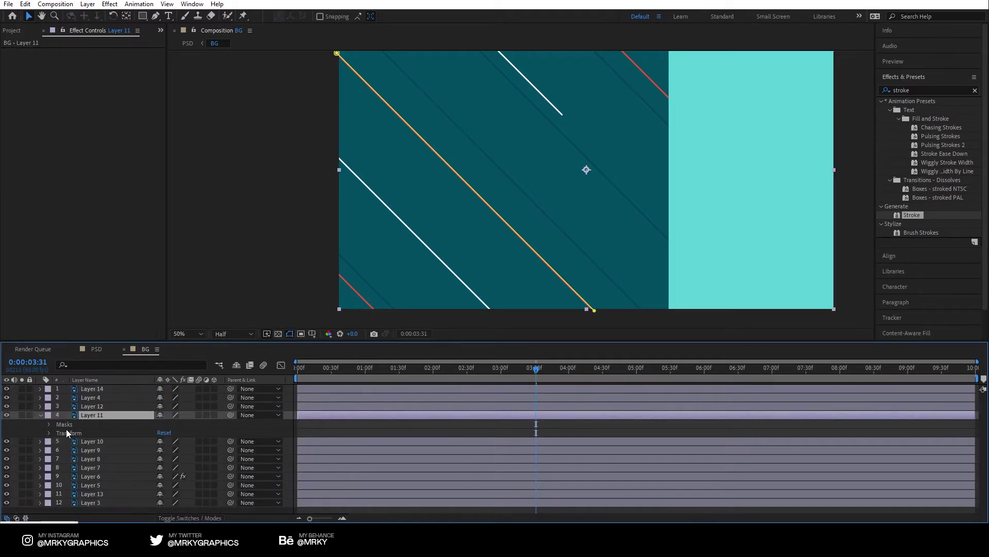
click(354, 72)
key(Delete)
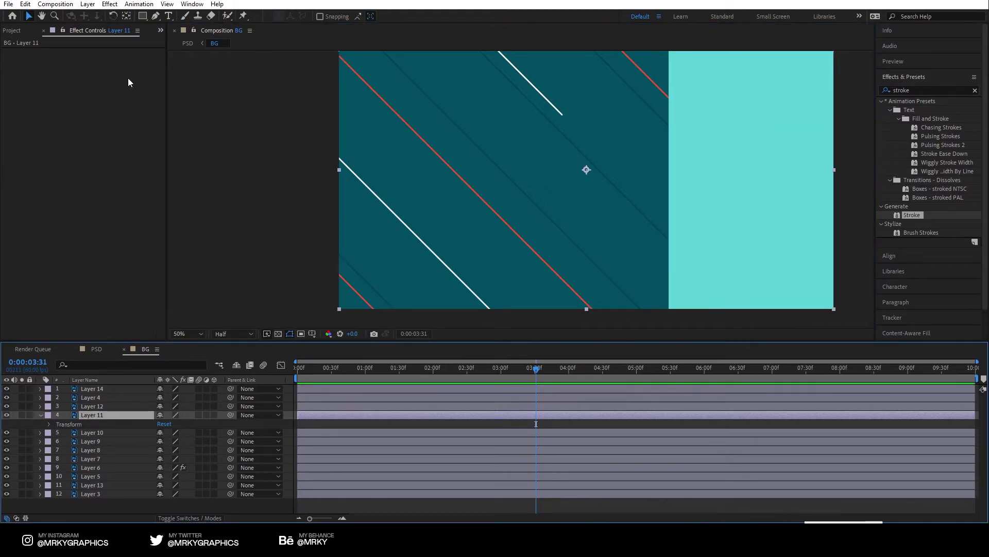
Draw a straight Pen mask path on Layer 11 along the long red stripe, extending past both ends of the canvas
click(156, 16)
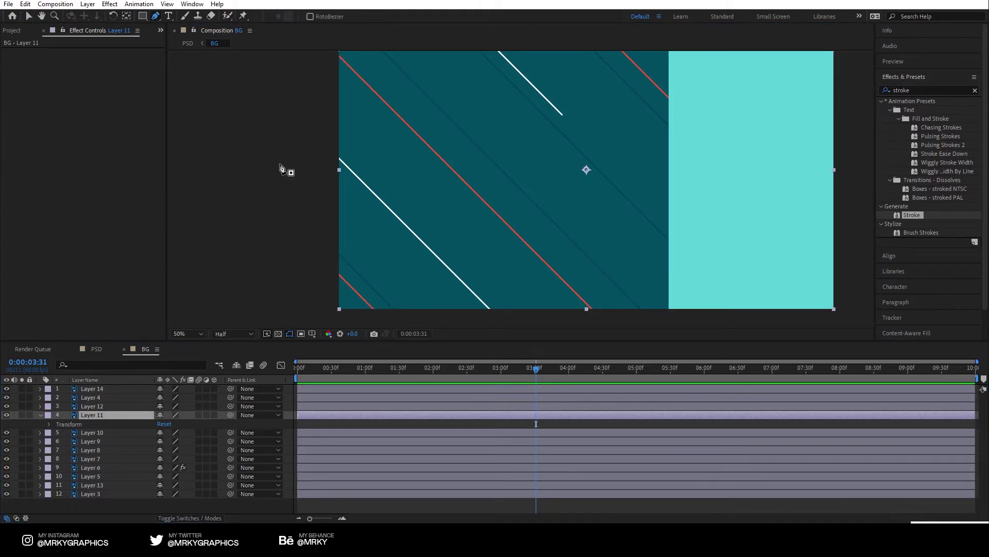
click(335, 53)
click(597, 315)
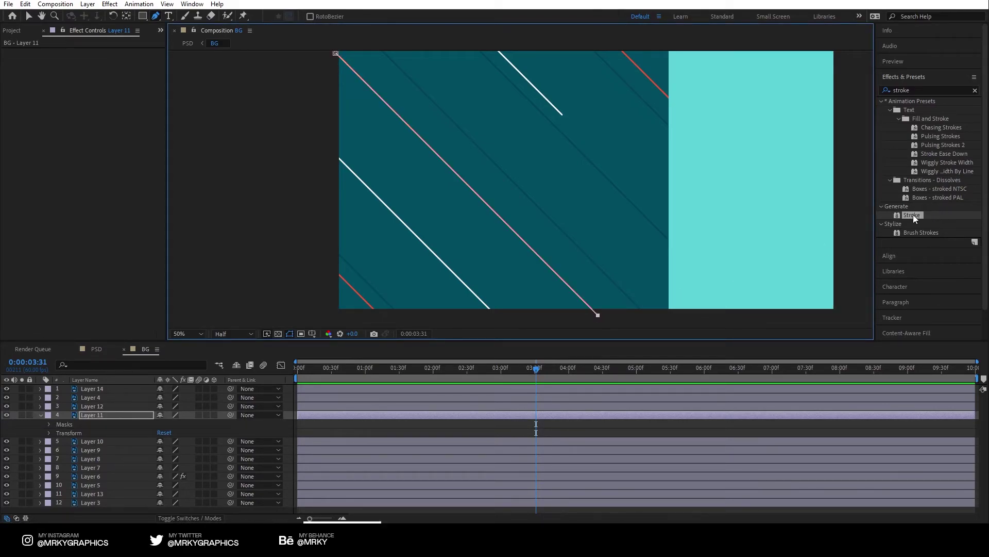
Apply the Stroke effect to Layer 11 with Brush Size 5.2, Brush Hardness 100% and Paint Style Reveal Original Image
drag(913, 214, 129, 416)
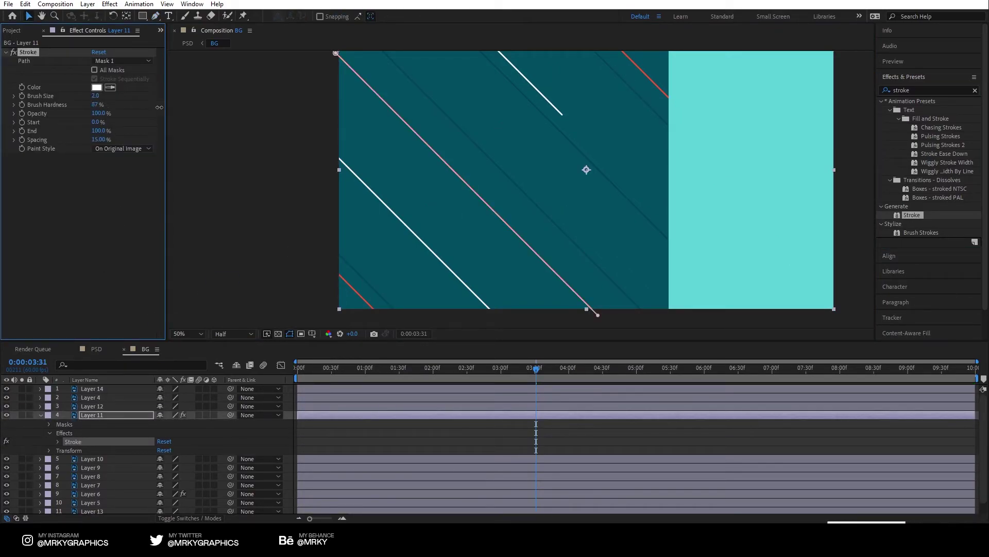
drag(95, 96, 114, 101)
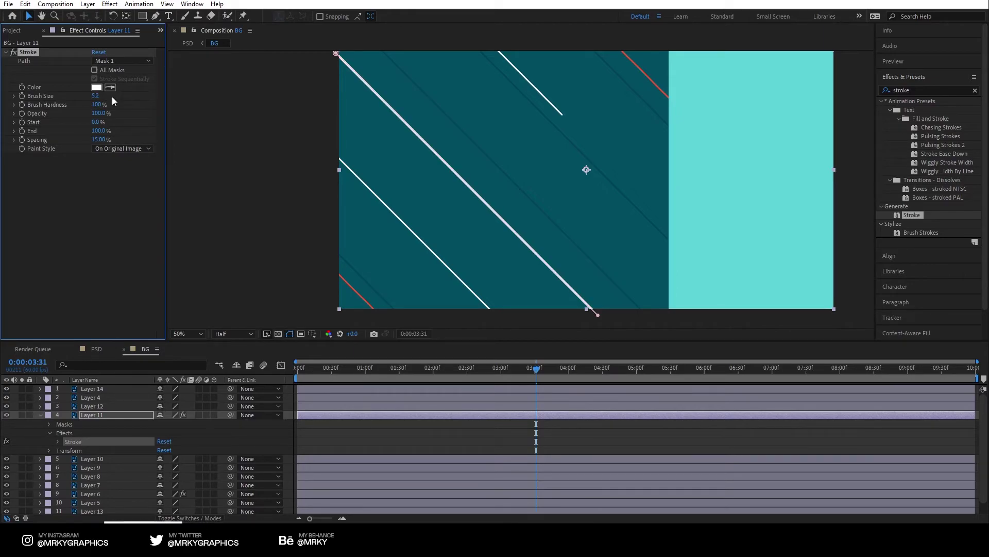
click(102, 148)
click(124, 181)
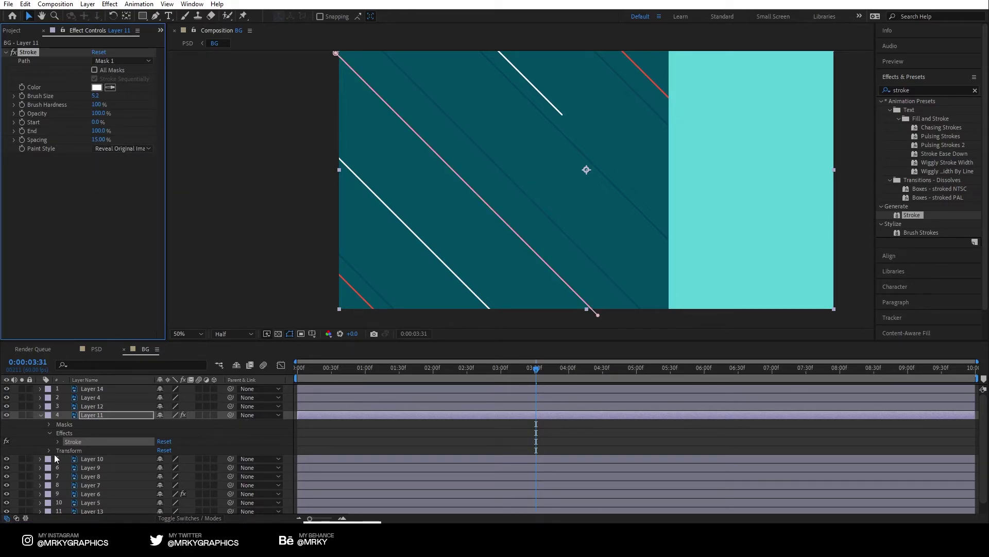
Keyframe the Start value of Layer 11's stroke at 100% on 3:31 and 0% on 4:00
click(57, 442)
scroll(82, 469, down, 2)
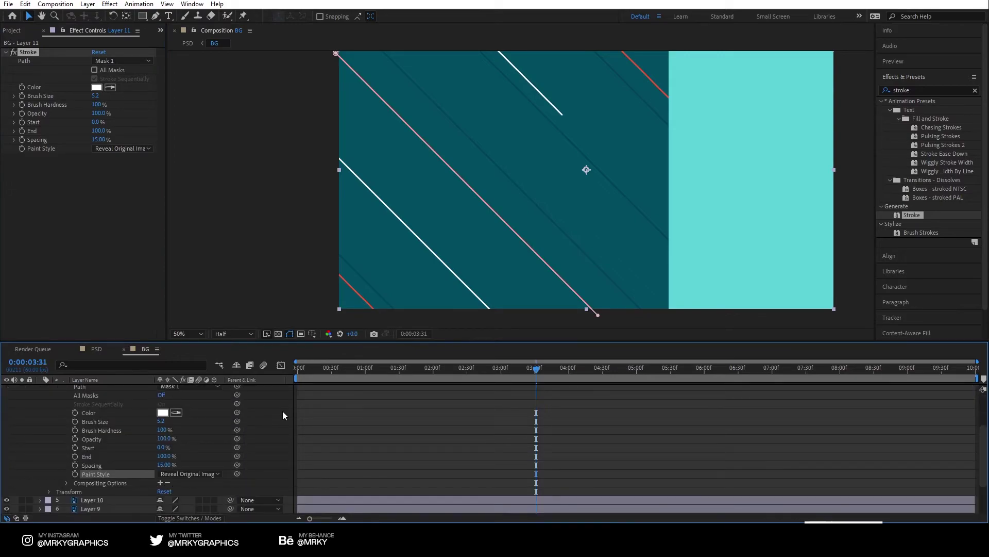
click(75, 447)
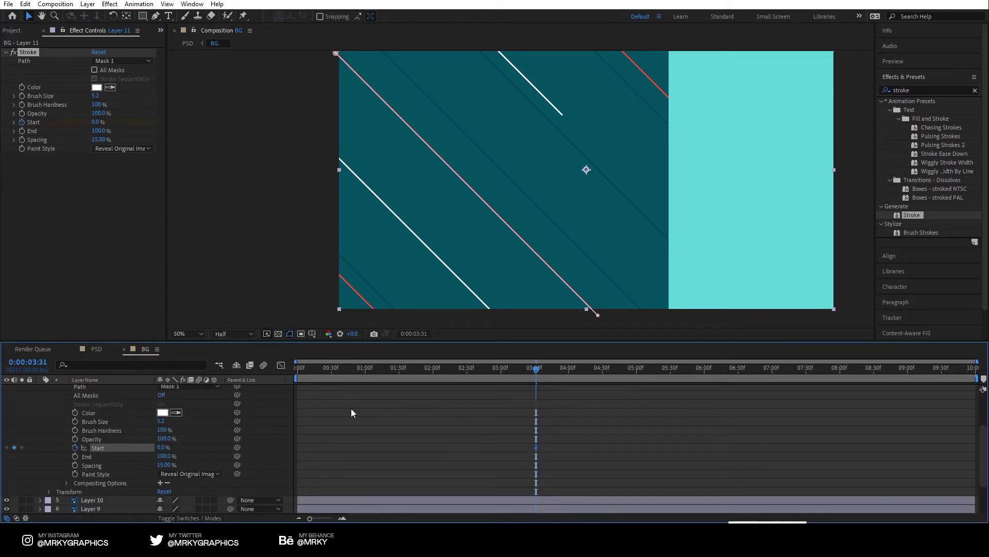
click(570, 372)
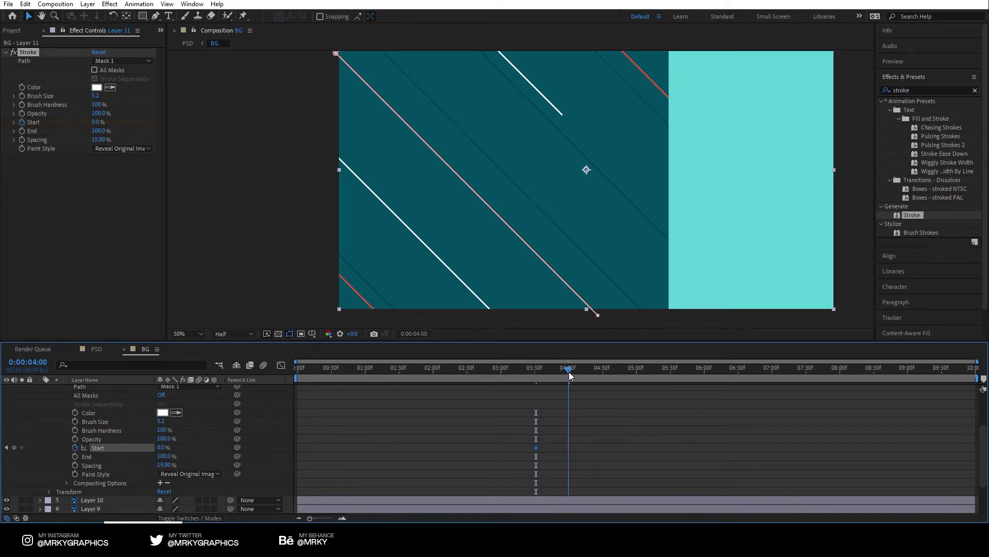
click(13, 447)
click(534, 371)
drag(534, 372, 537, 372)
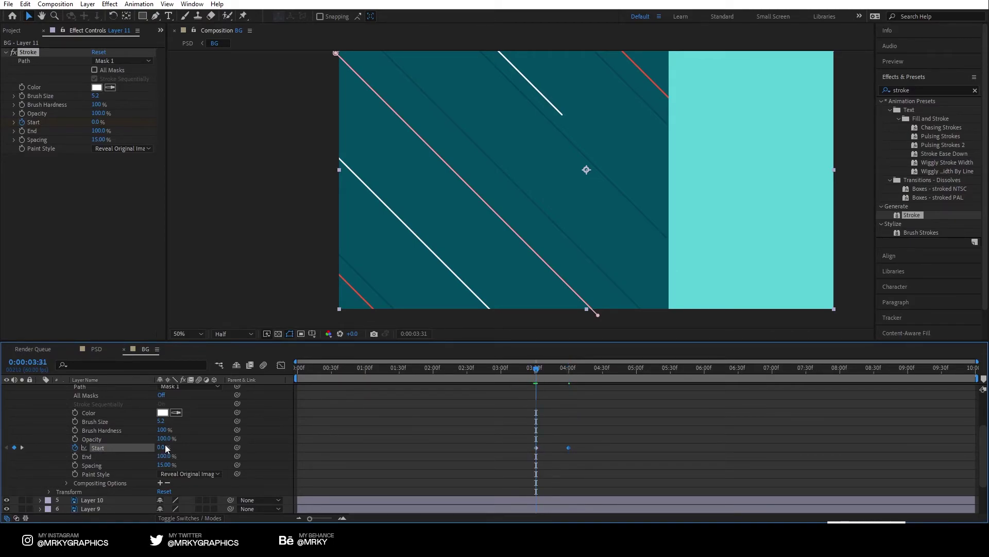
click(166, 447)
text(100)
click(250, 192)
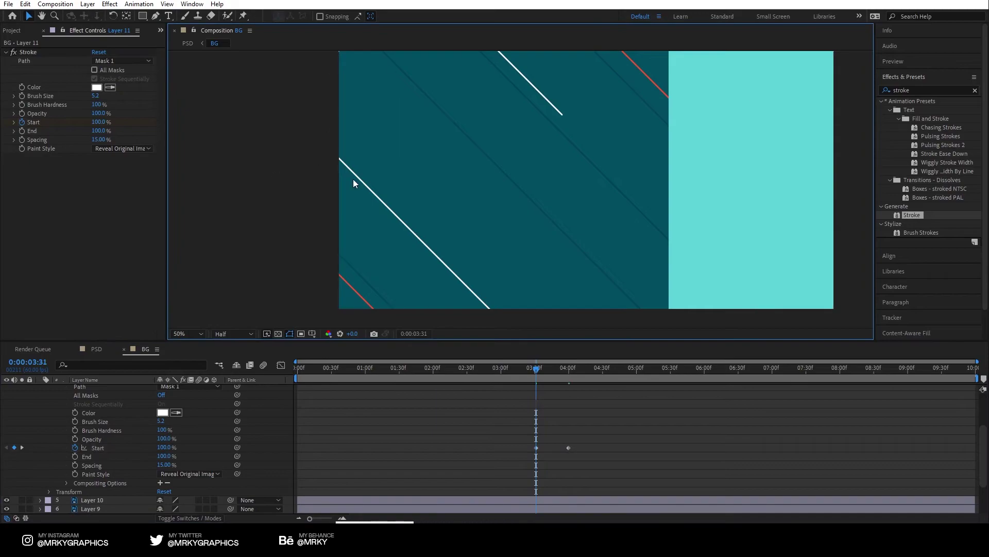
drag(539, 372, 572, 369)
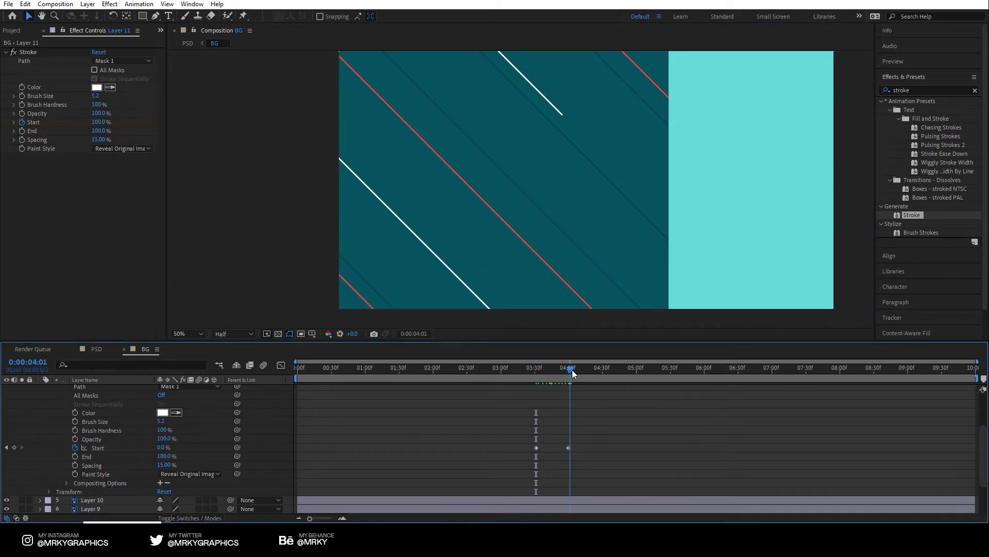
Keyframe the End value of Layer 11's stroke at 100% on 4:00 and 0% on 4:29
click(75, 456)
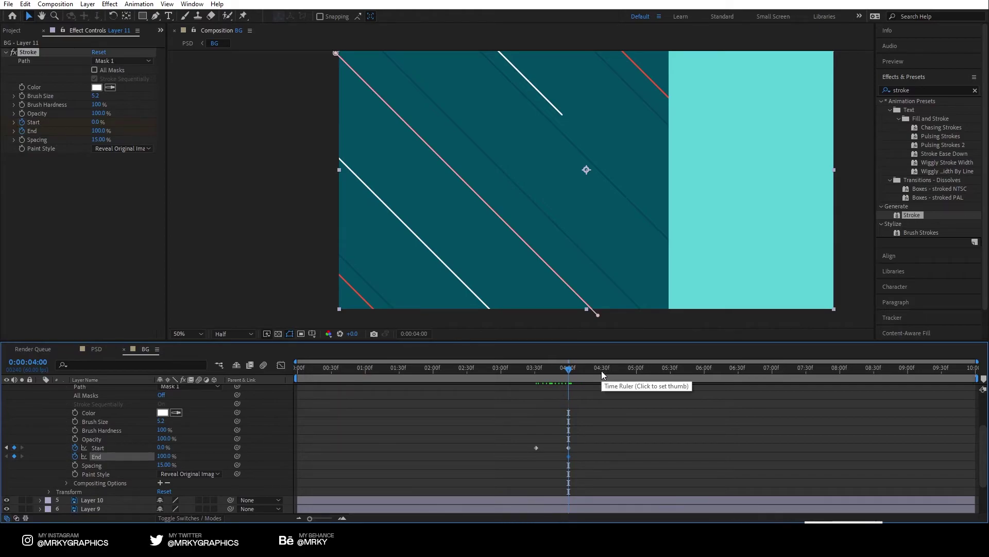
click(602, 370)
click(163, 456)
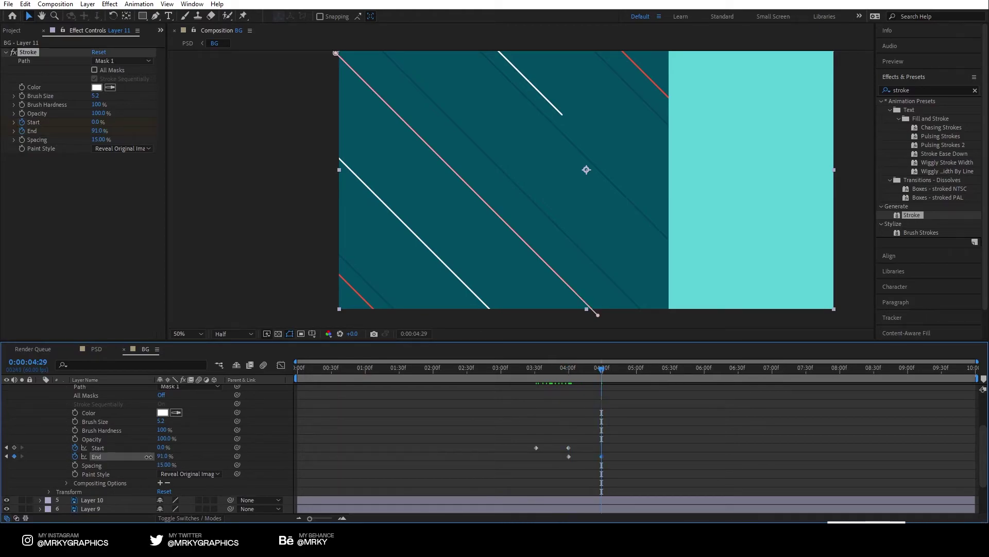
text(0)
key(Return)
Apply Easy Ease to all Start and End keyframes of Layer 11's stroke and collapse the layer
mouse_move(599, 366)
mouse_down()
mouse_move(518, 376)
mouse_move(616, 377)
mouse_move(498, 374)
mouse_up()
drag(601, 435, 555, 456)
right_click(567, 456)
mouse_move(608, 450)
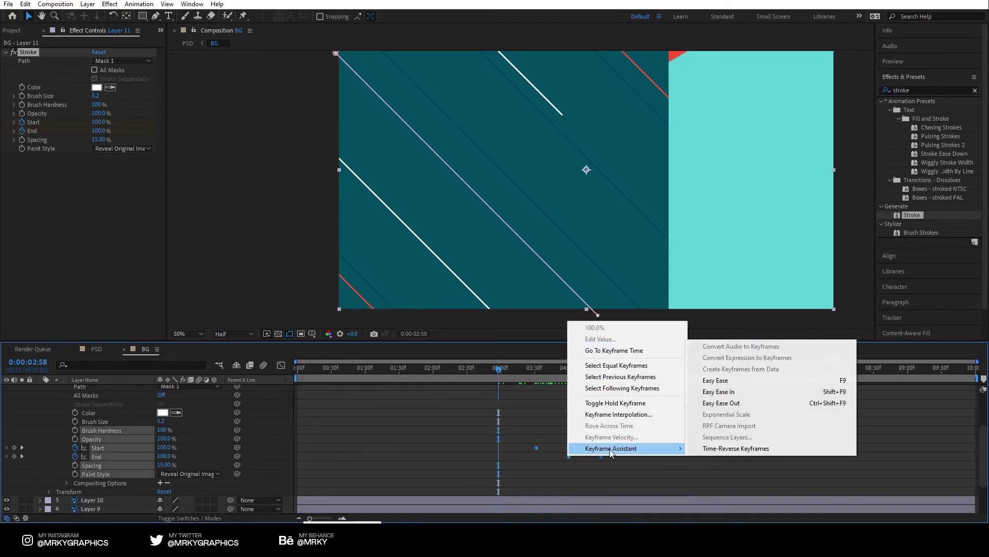
click(712, 382)
scroll(88, 431, up, 3)
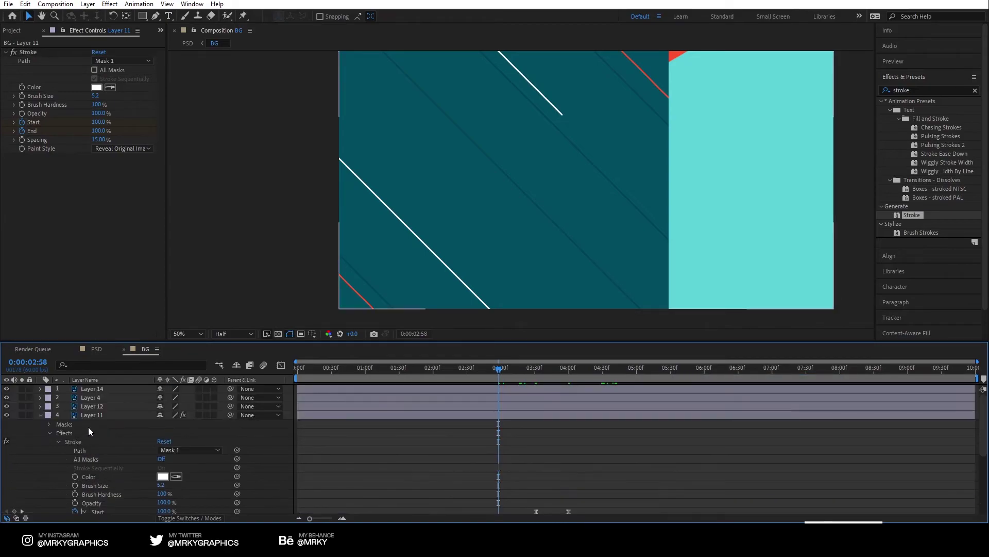
click(41, 415)
scroll(511, 216, down, 2)
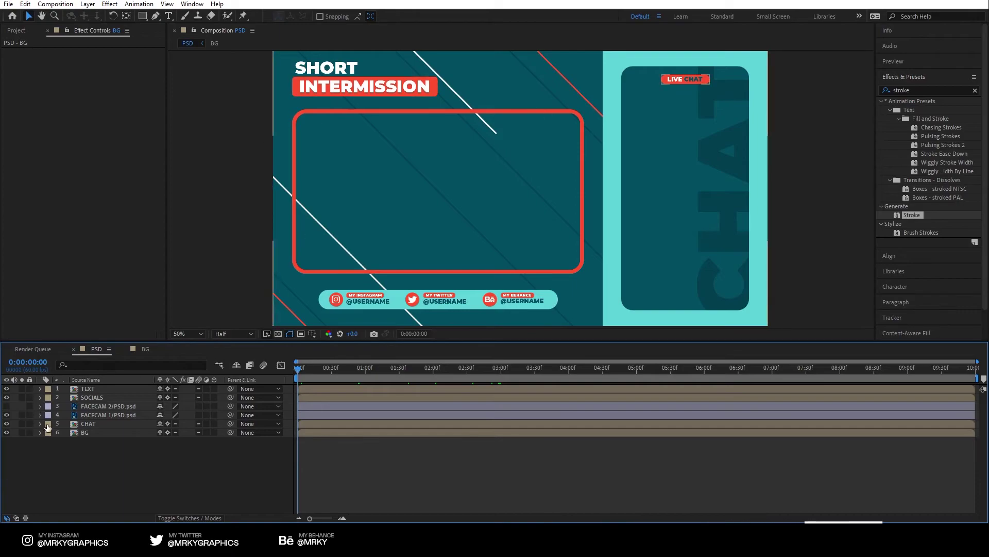
Show the FACECAM 2 layer in the PSD composition, apply the Linear Wipe effect to it and expand the effect's properties
click(8, 407)
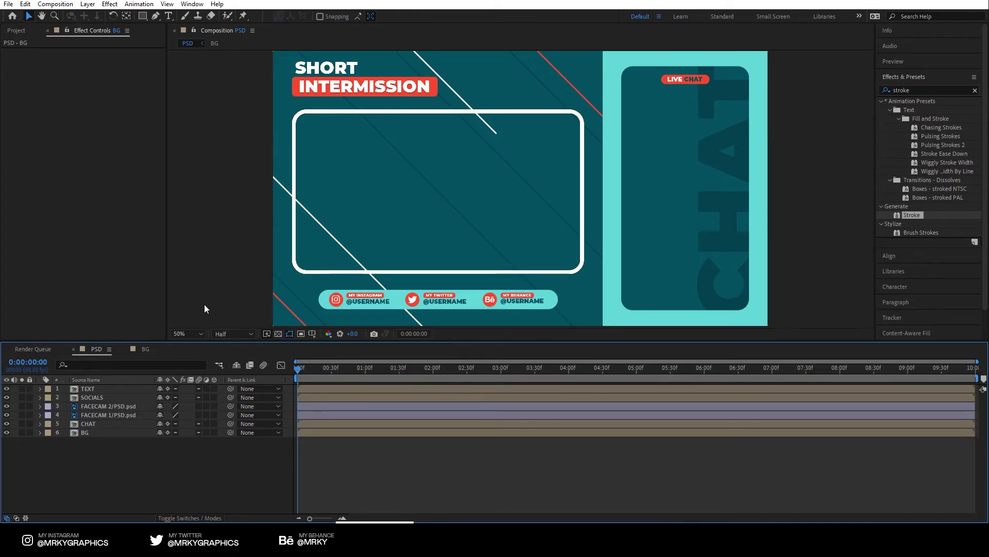
click(924, 90)
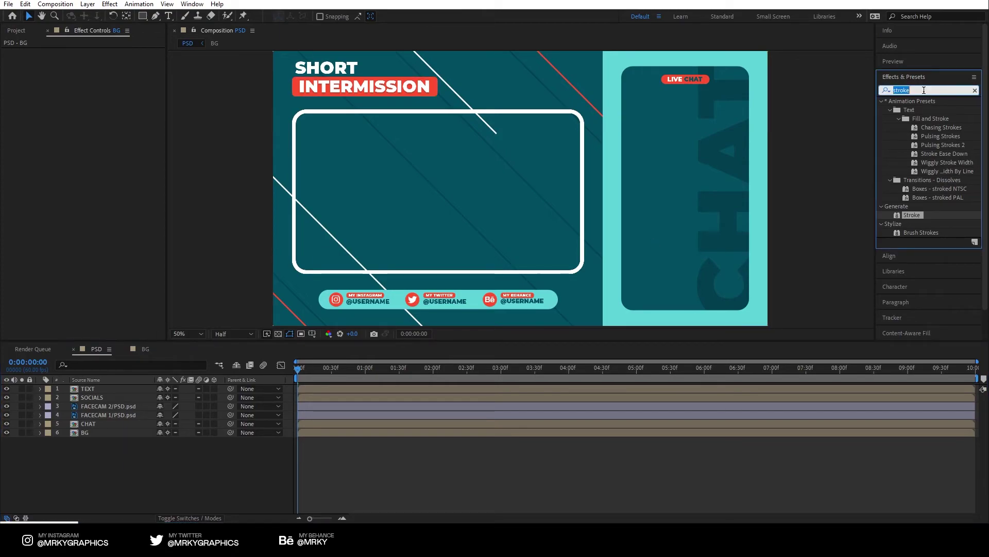
text(linear wipe)
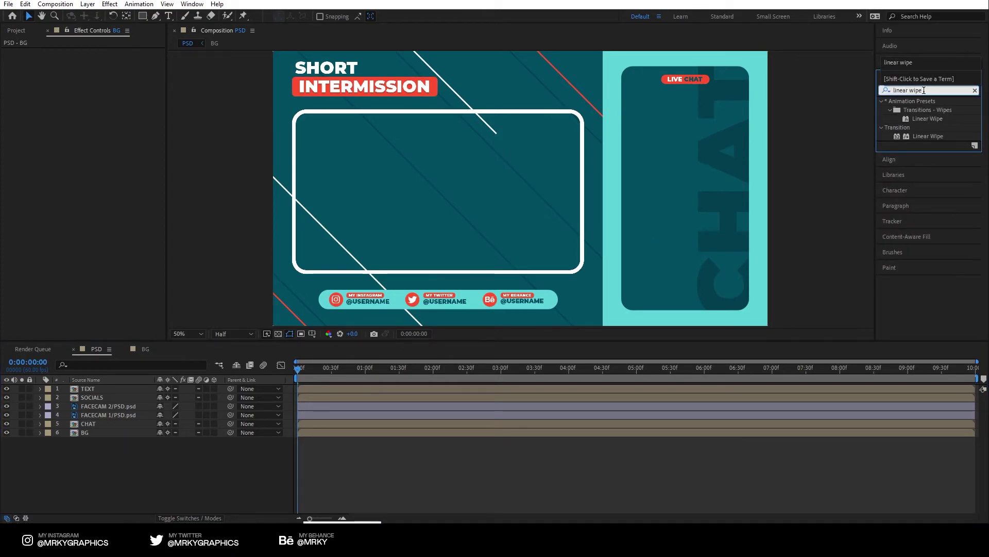
drag(935, 138, 91, 410)
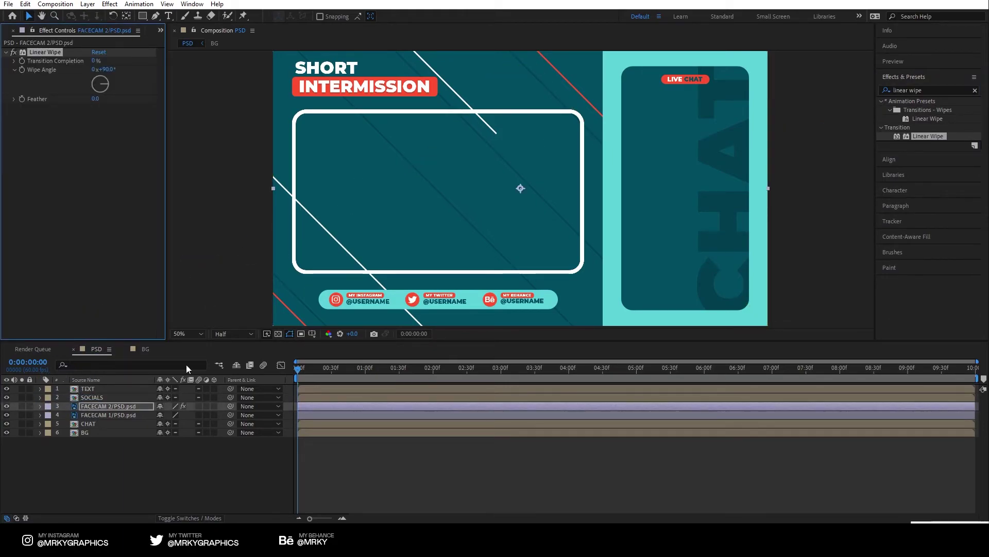
click(40, 406)
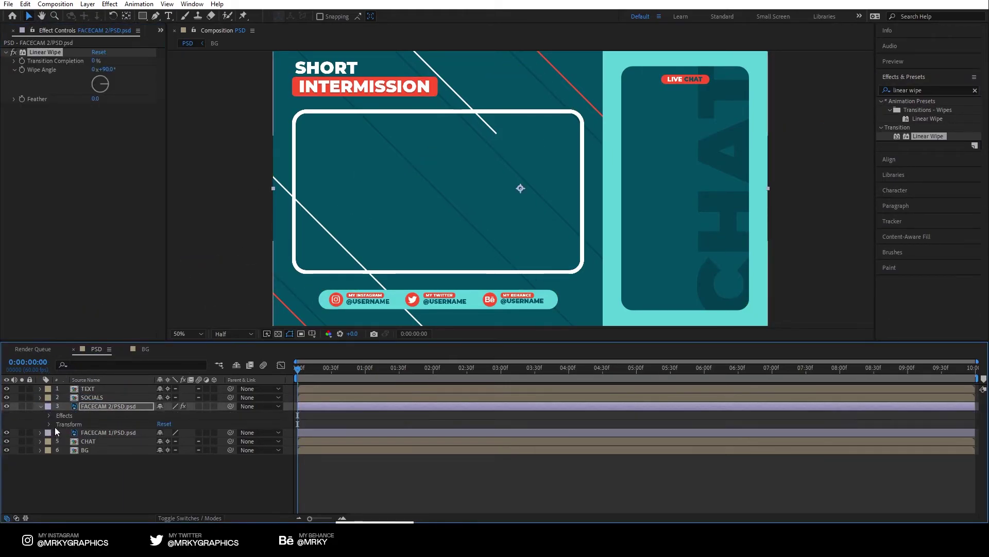
click(59, 424)
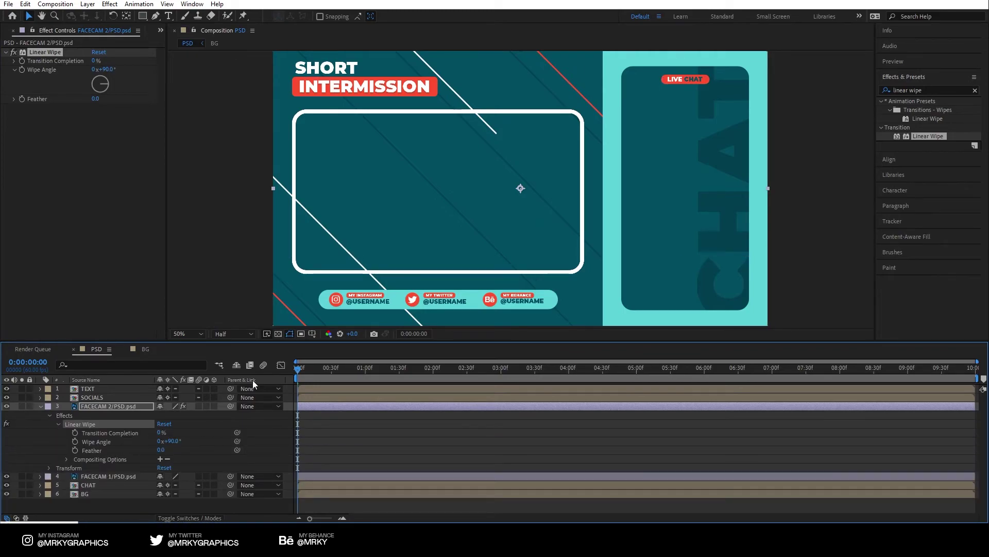
Set FACECAM 2's Wipe Angle to -135° and keyframe its Transition Completion at 100% on 2:30 and 0% on 3:00
drag(406, 370, 466, 376)
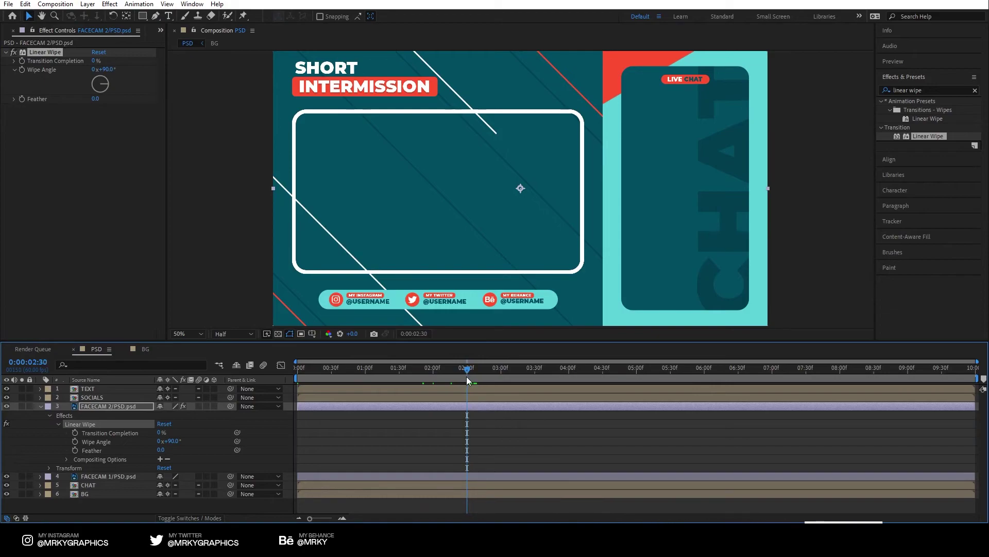
drag(98, 82, 82, 96)
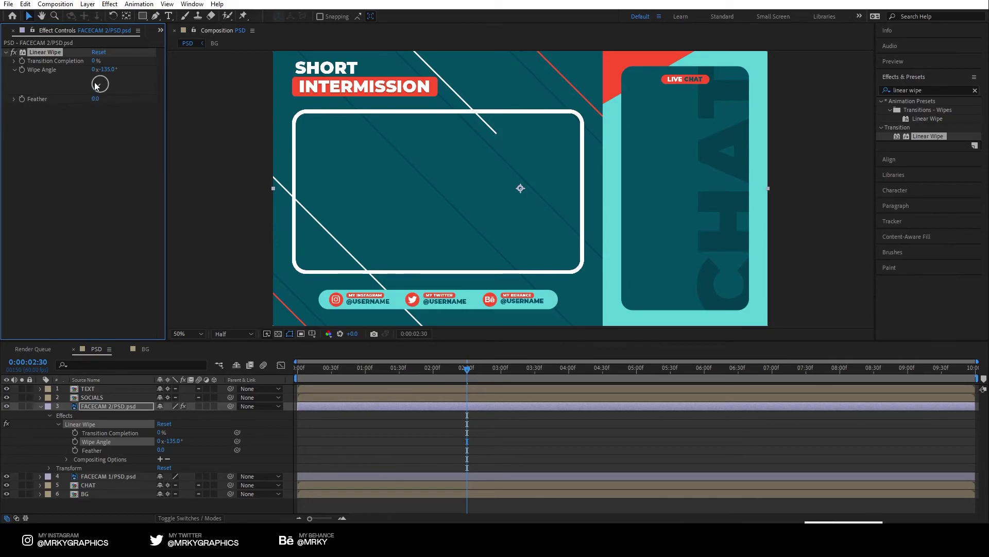
drag(94, 61, 160, 59)
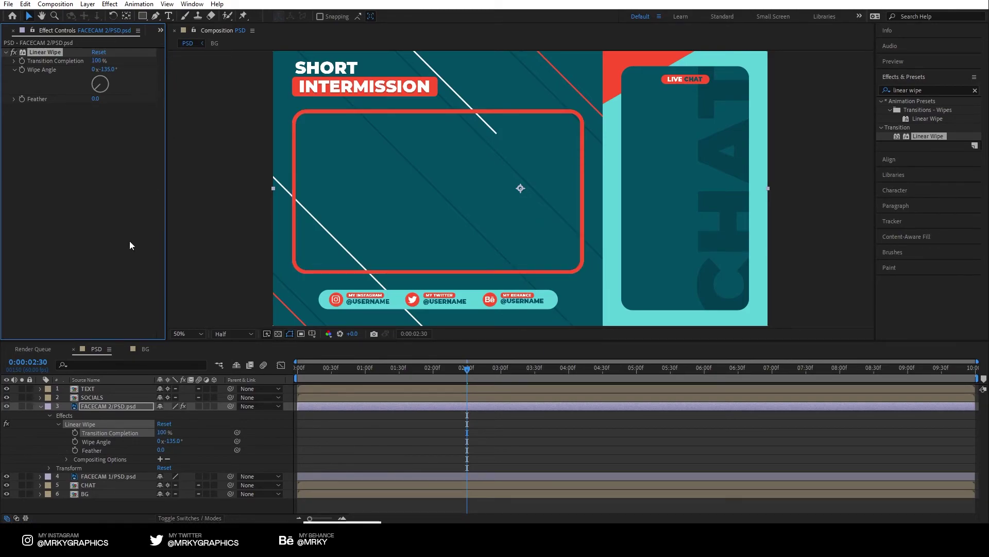
click(75, 433)
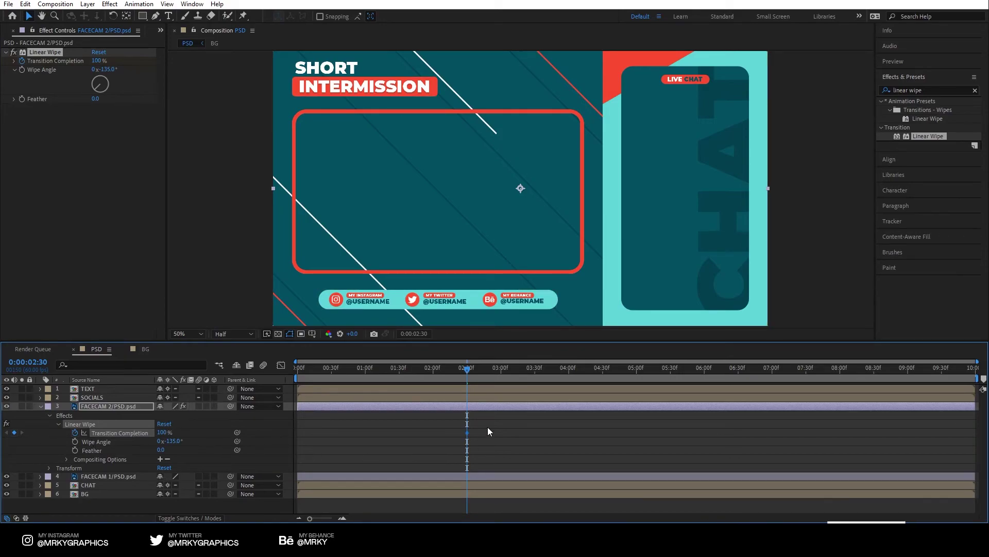
click(502, 373)
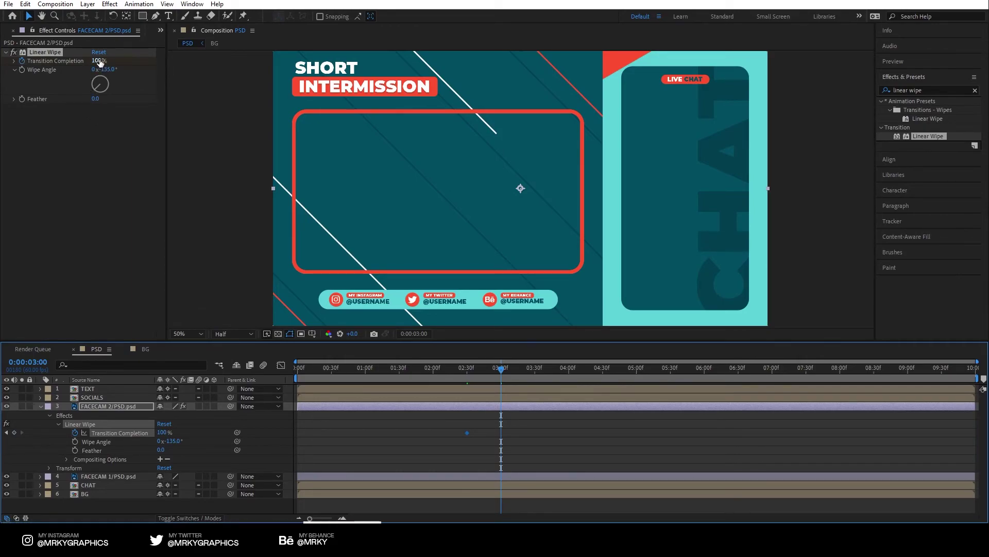
text(0)
key(Return)
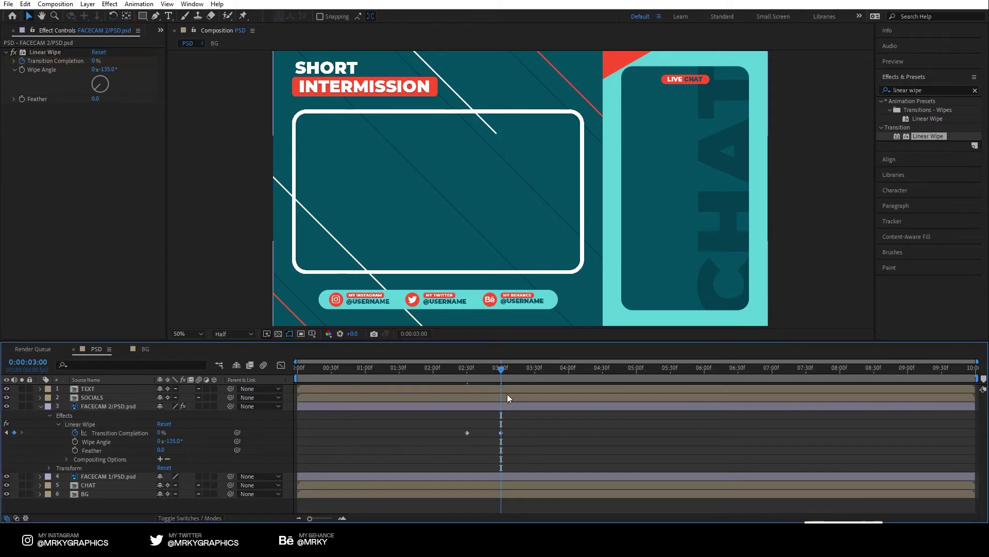
Preview the linear wipe on the facecam frame from just before 2:30
drag(503, 376, 455, 367)
key(space)
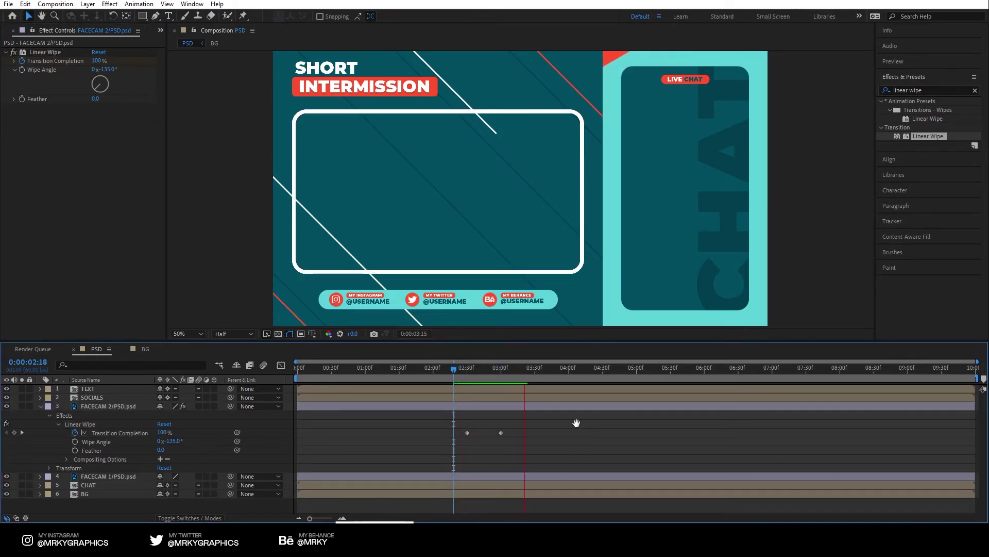
key(space)
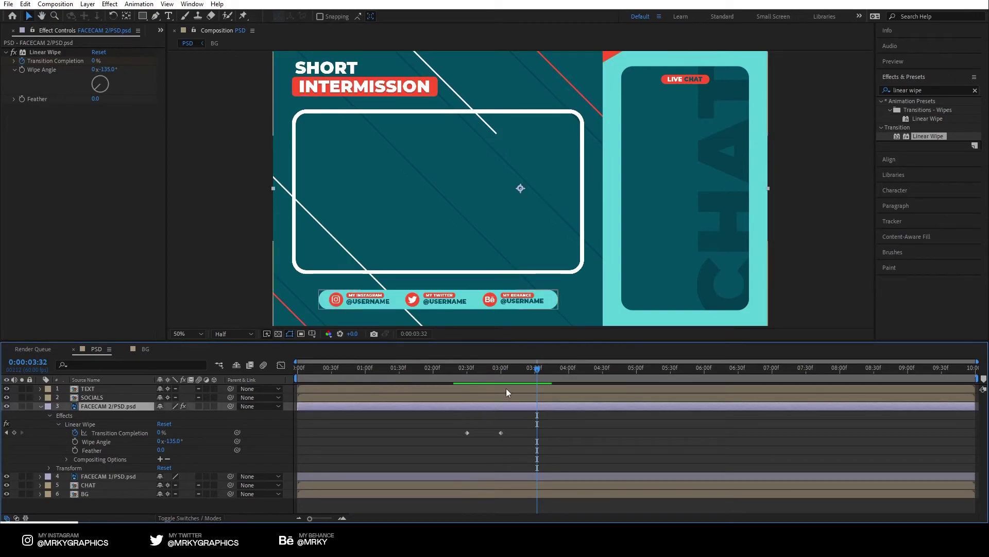
click(502, 369)
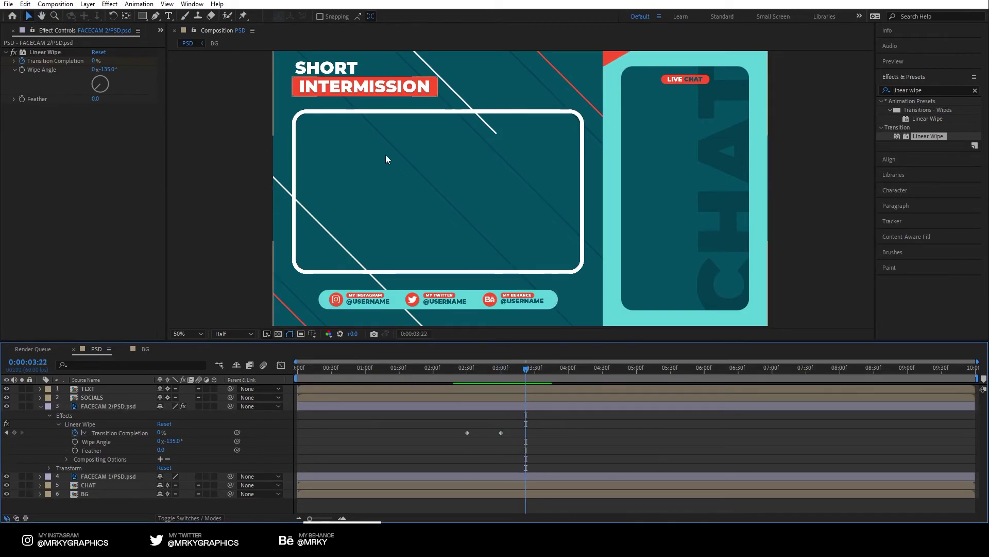
key(space)
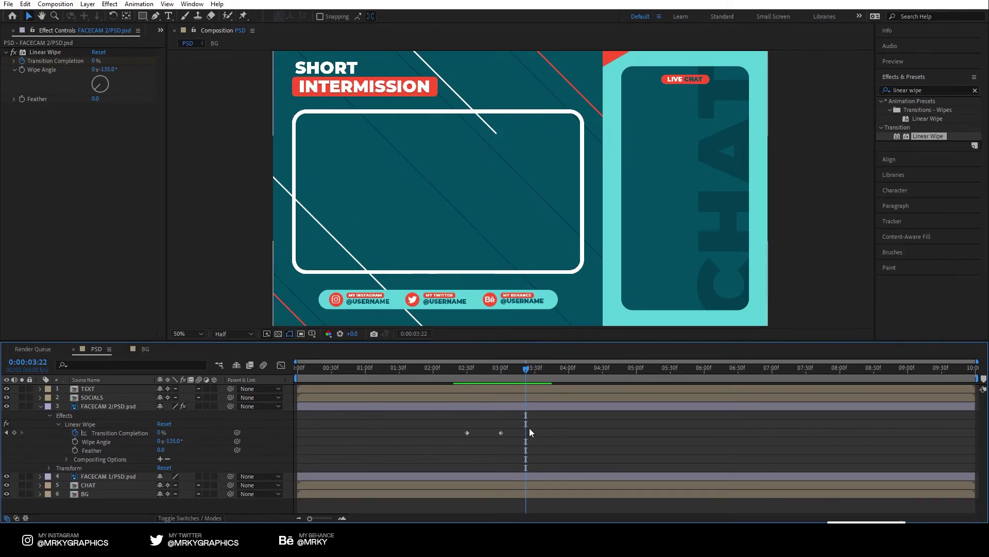
Split the FACECAM 2 layer at 3:30 in the PSD composition
click(536, 376)
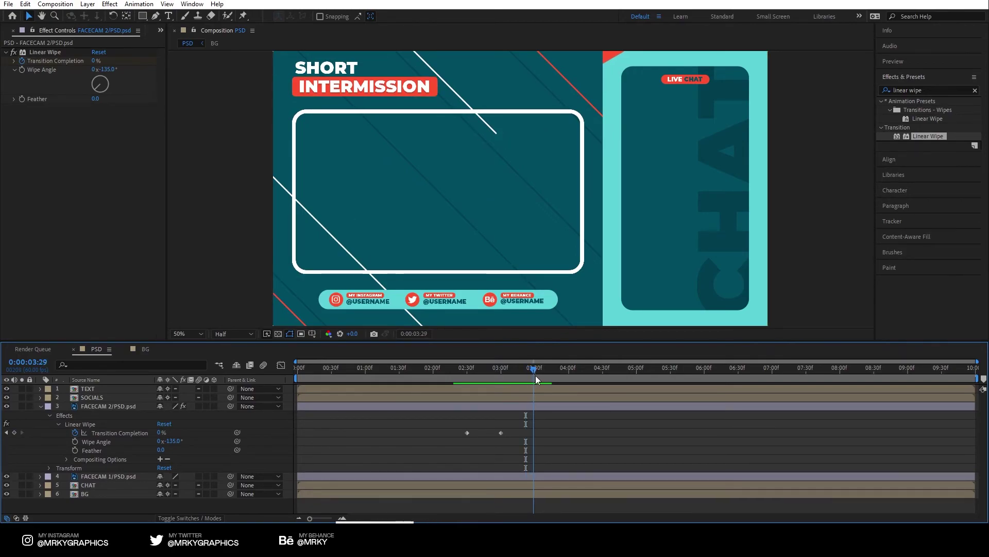
click(536, 373)
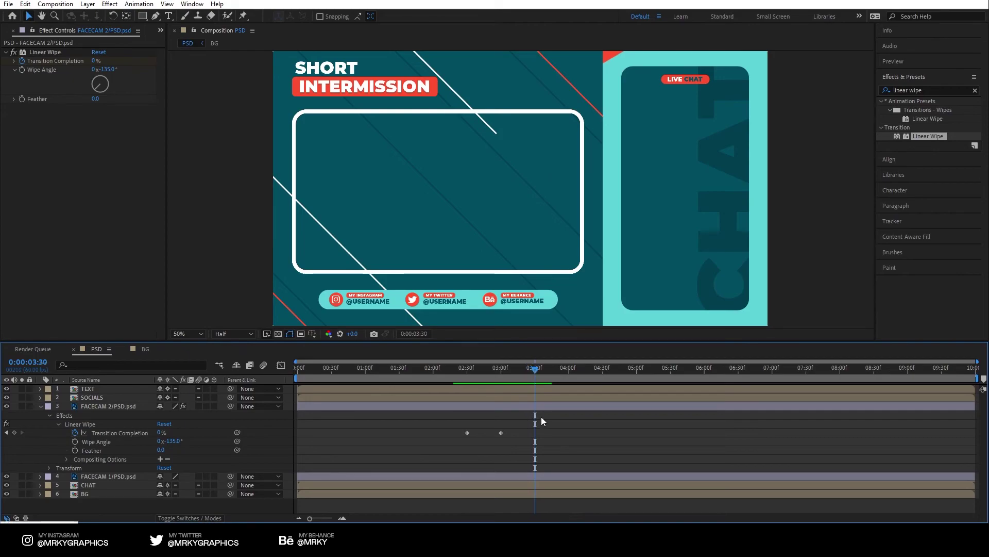
click(533, 405)
key(ctrl+shift+d)
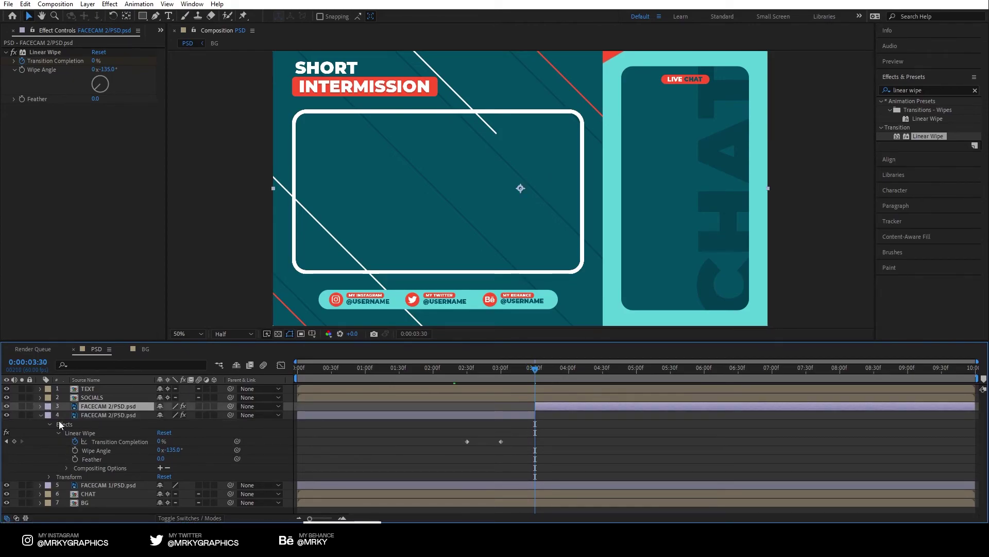
Expand the Linear Wipe effect on the second FACECAM 2 segment and delete its copied Transition Completion keyframes
click(40, 406)
click(49, 416)
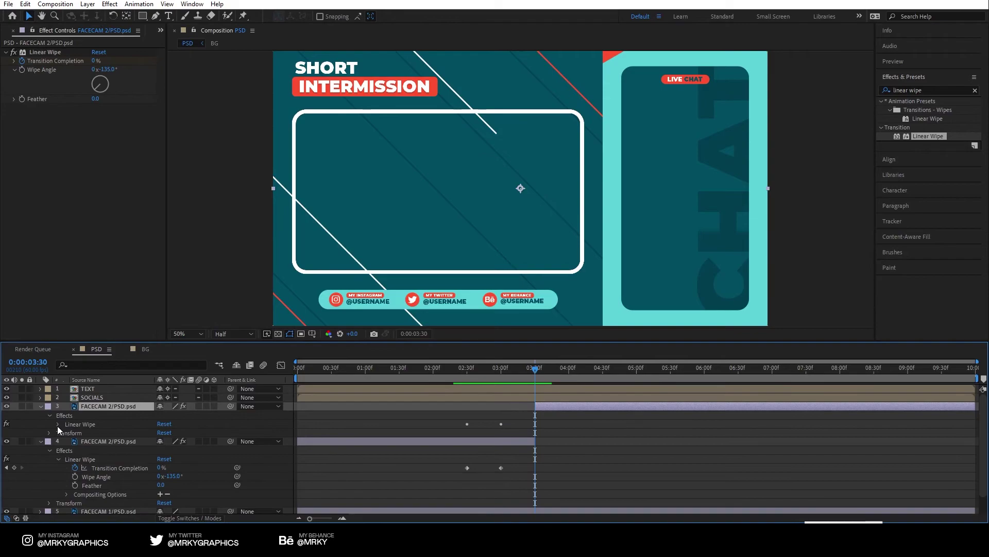
click(58, 424)
drag(524, 424, 436, 441)
key(Delete)
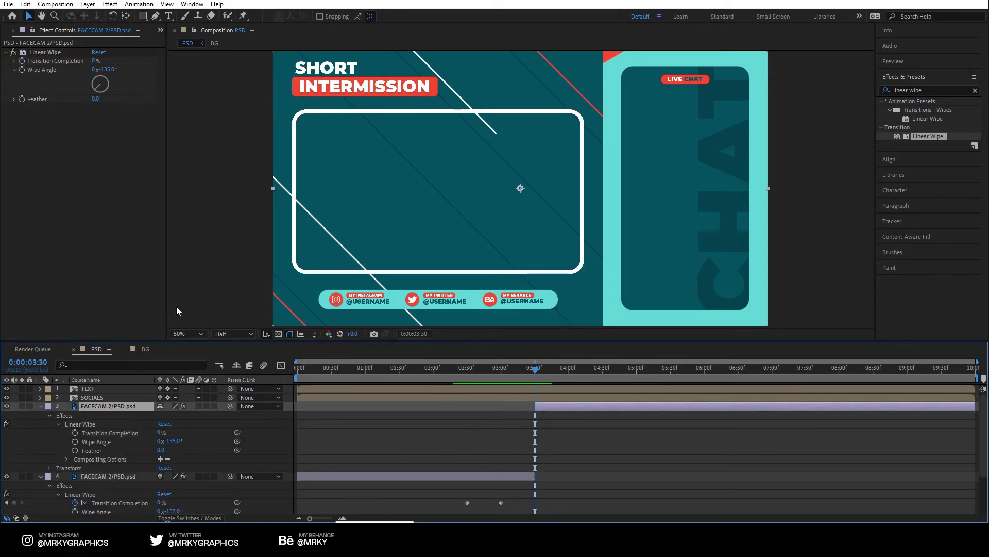
Set the second FACECAM 2 segment's Wipe Angle to -315° and keyframe its Transition Completion at 0% on 3:30 and 100% on 4:00
drag(98, 91, 140, 60)
key(ctrl+z)
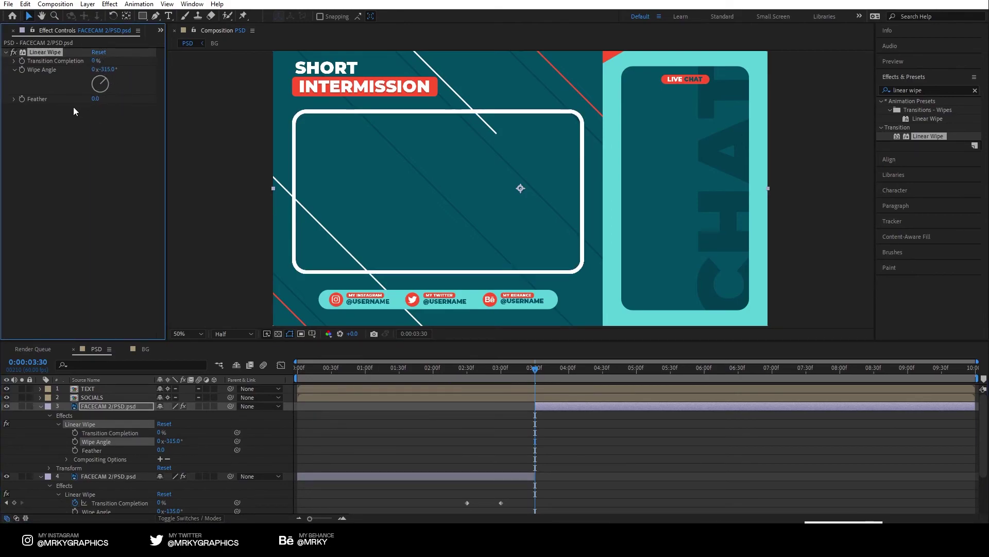
click(21, 60)
scroll(510, 460, down, 1)
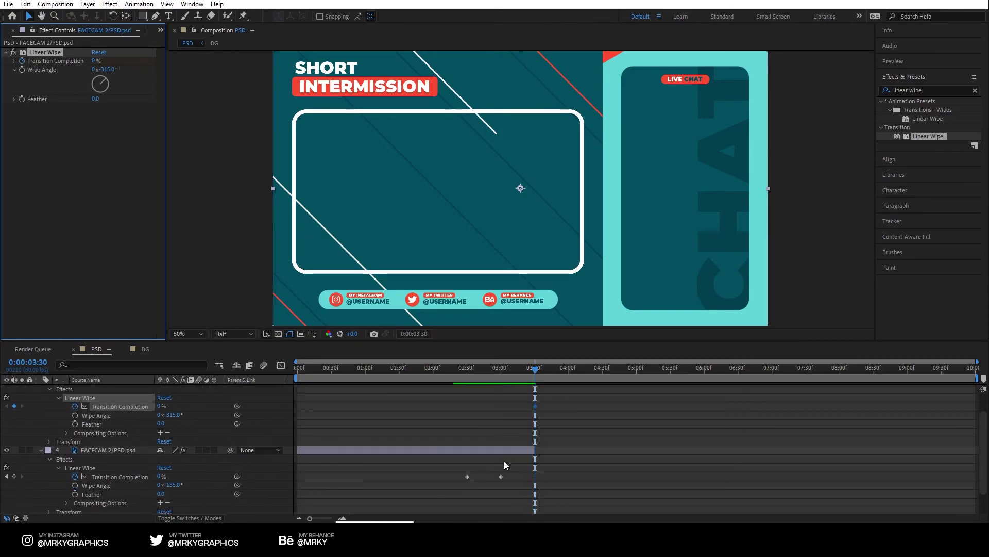
scroll(535, 464, up, 1)
click(568, 370)
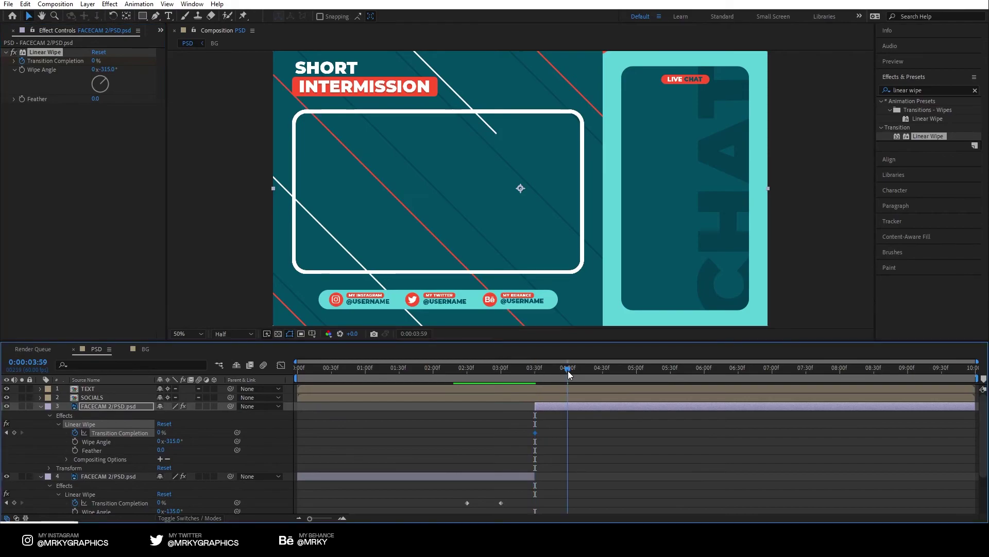
click(568, 370)
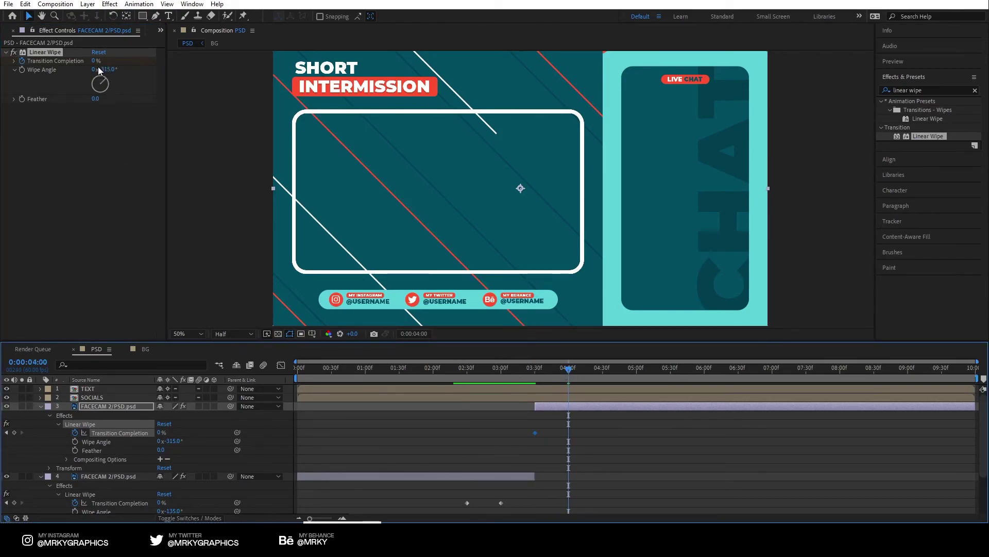
drag(95, 62, 358, 70)
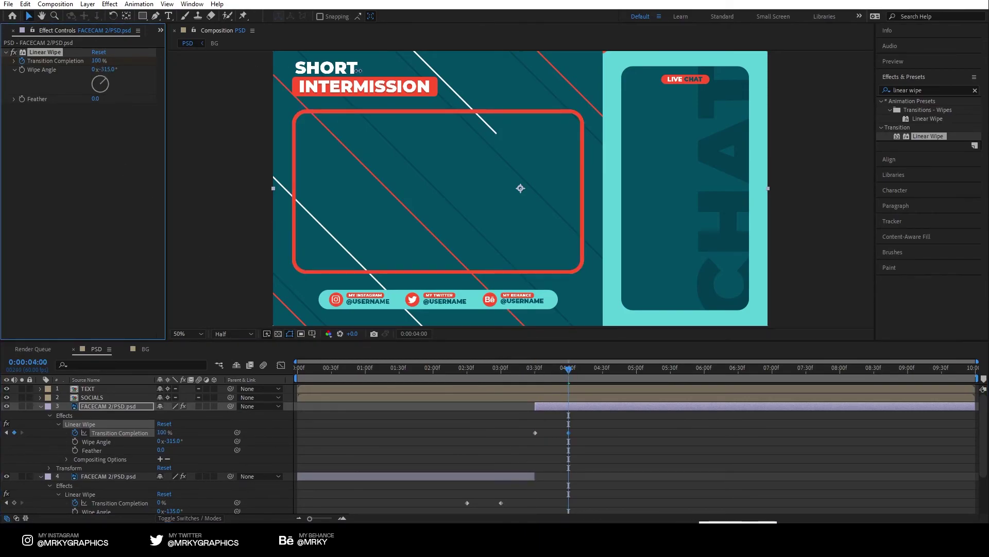
Scrub through the second wipe and preview both facecam frame wipes from 2:14
click(641, 469)
drag(554, 369, 587, 370)
click(449, 370)
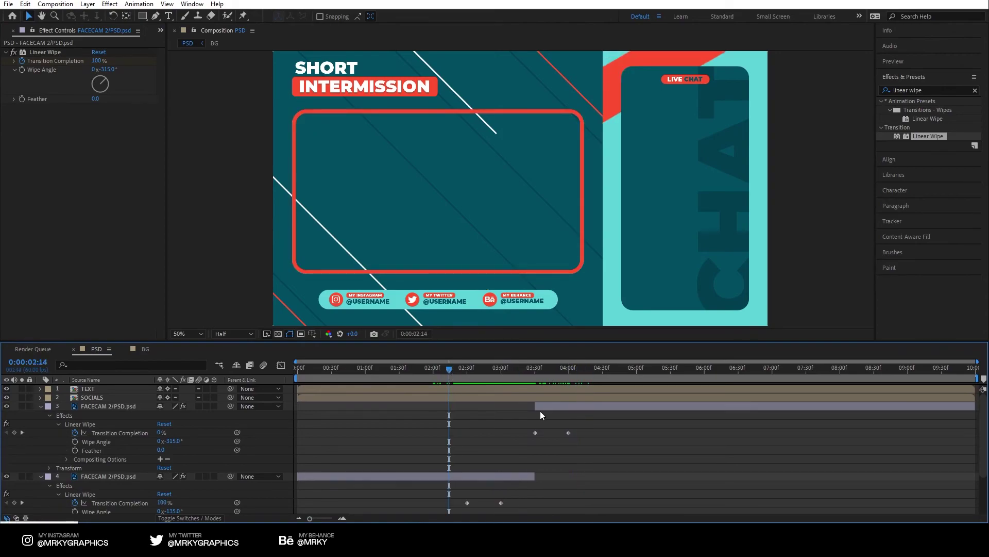
key(space)
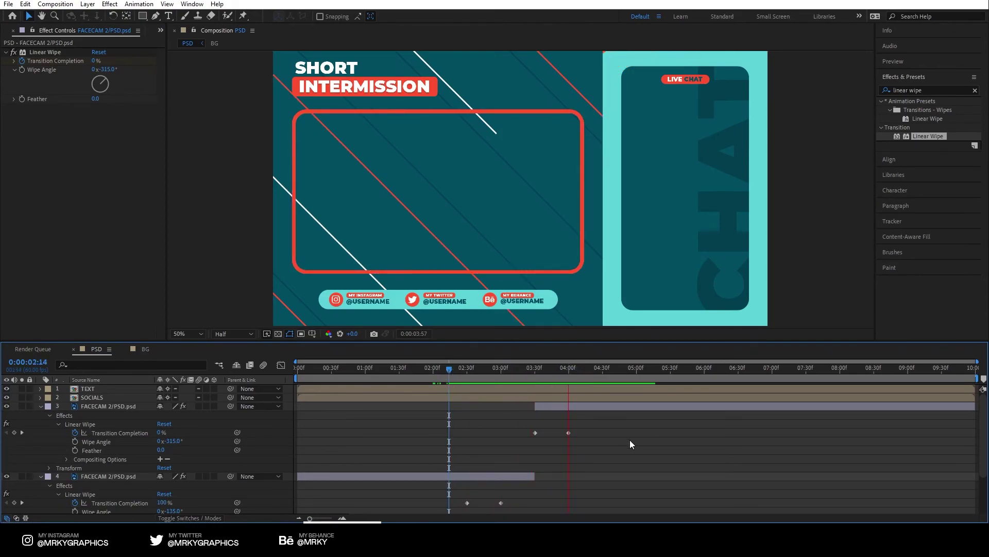
drag(579, 374, 676, 372)
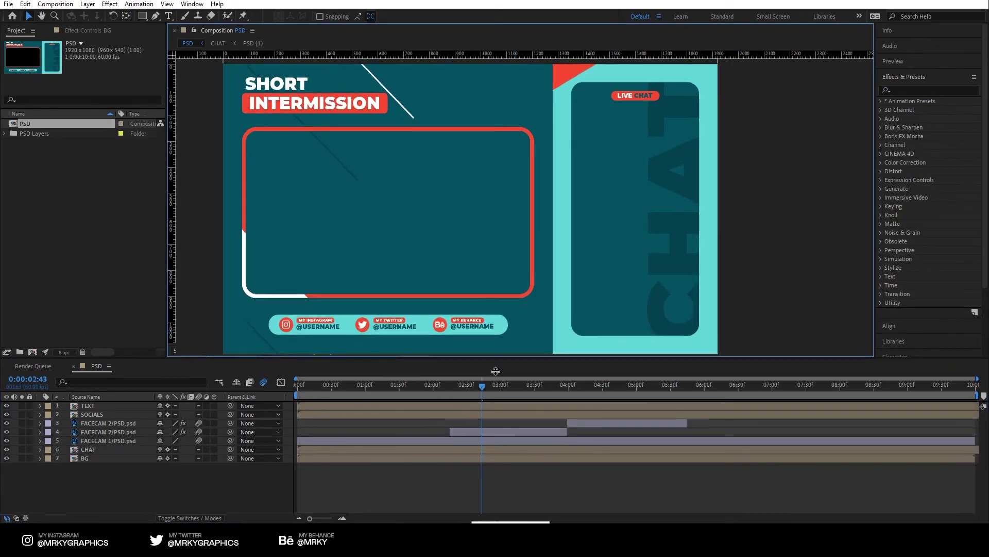
Preview the full intermission animation from the first frame and park the playhead at 1:52
drag(495, 371, 308, 396)
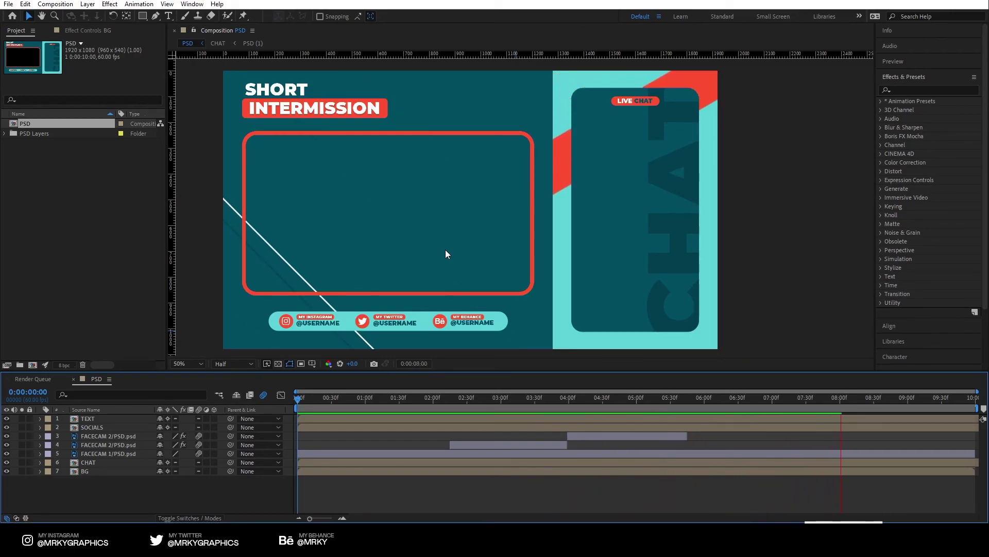
drag(813, 399, 424, 399)
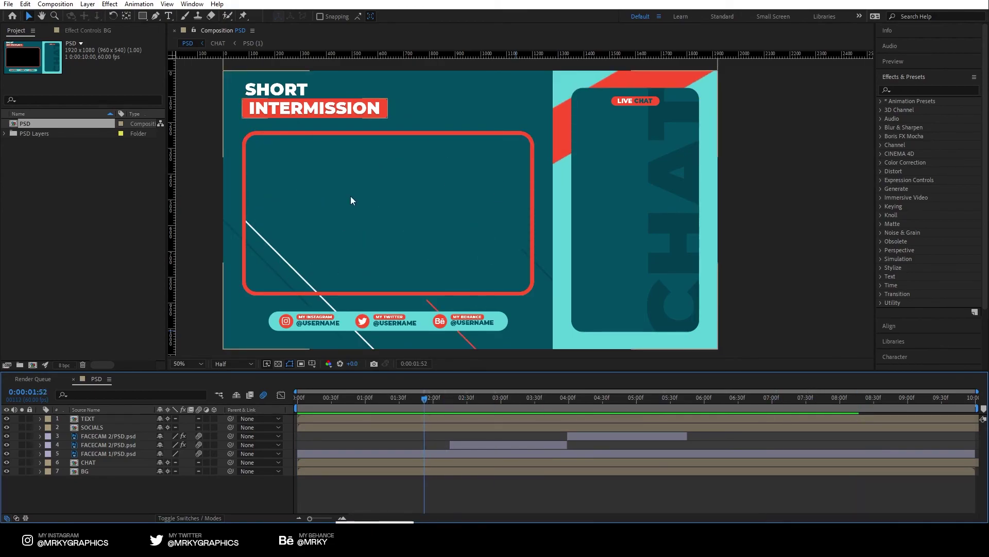
Draw a closed Pen tool mask on the BG layer along the facecam frame, following its four rounded corners
click(94, 472)
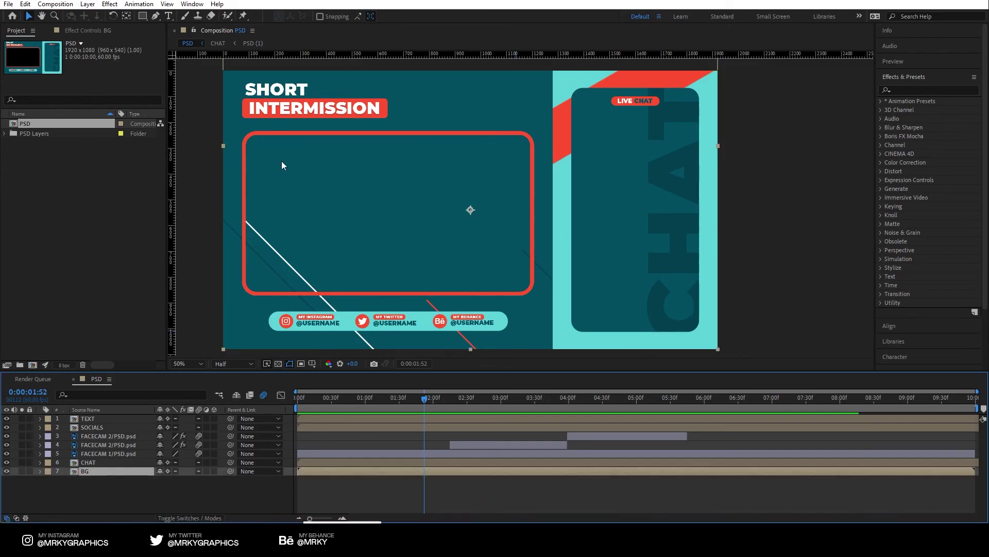
scroll(420, 185, up, 2)
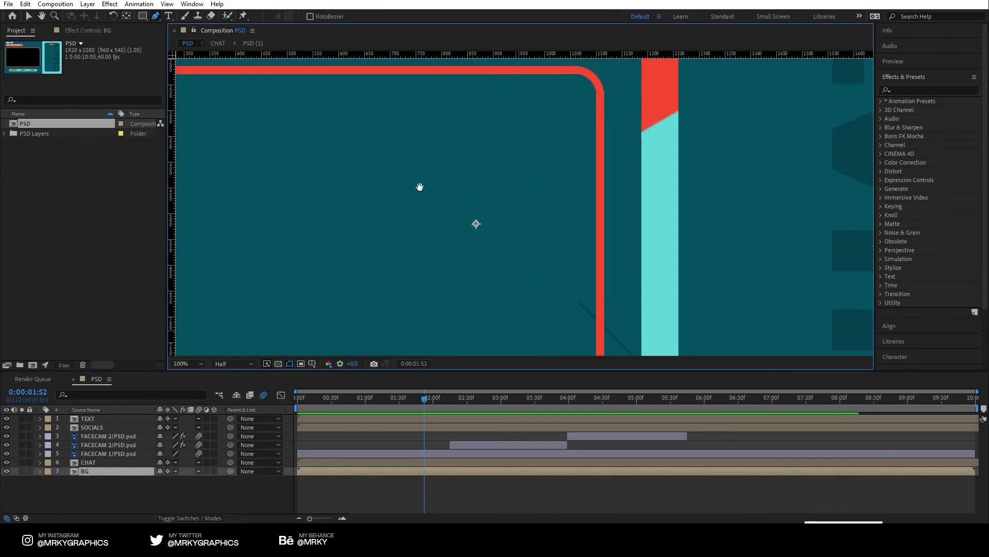
drag(419, 185, 592, 208)
click(367, 133)
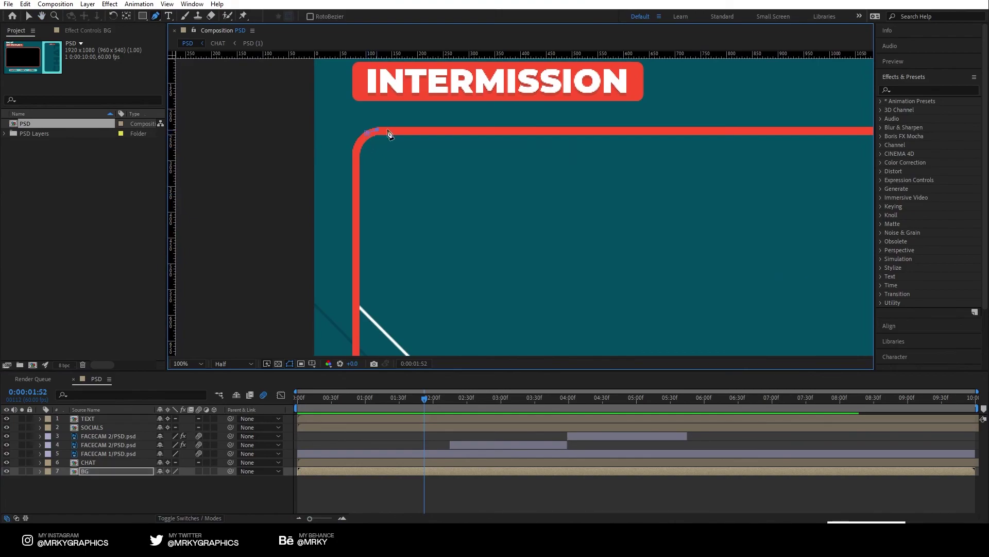
scroll(412, 131, right, 5)
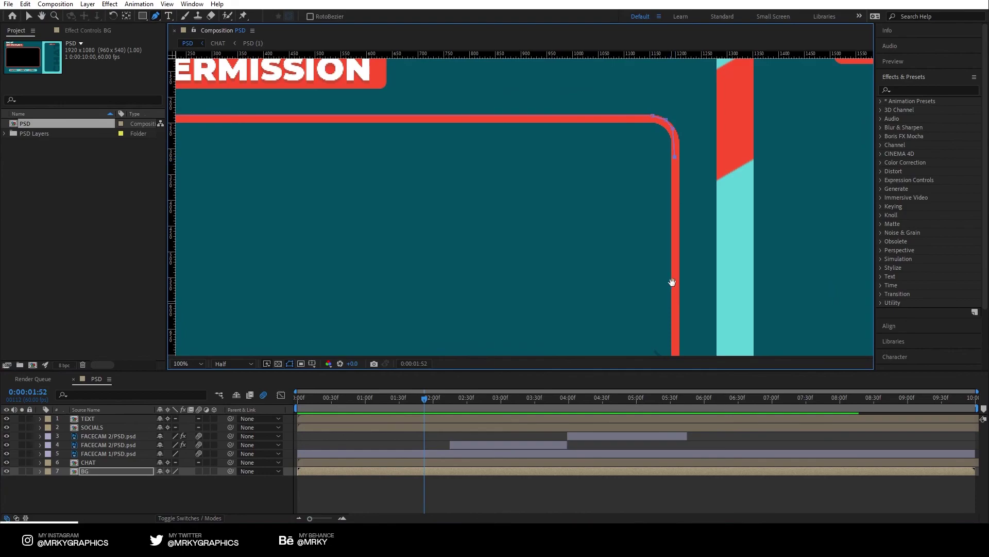
scroll(672, 282, down, 6)
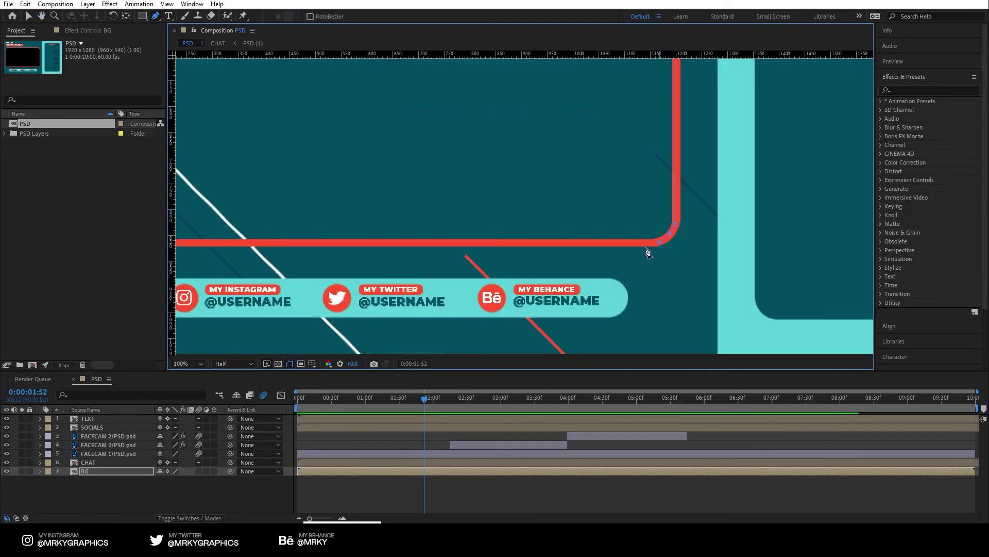
scroll(637, 249, left, 8)
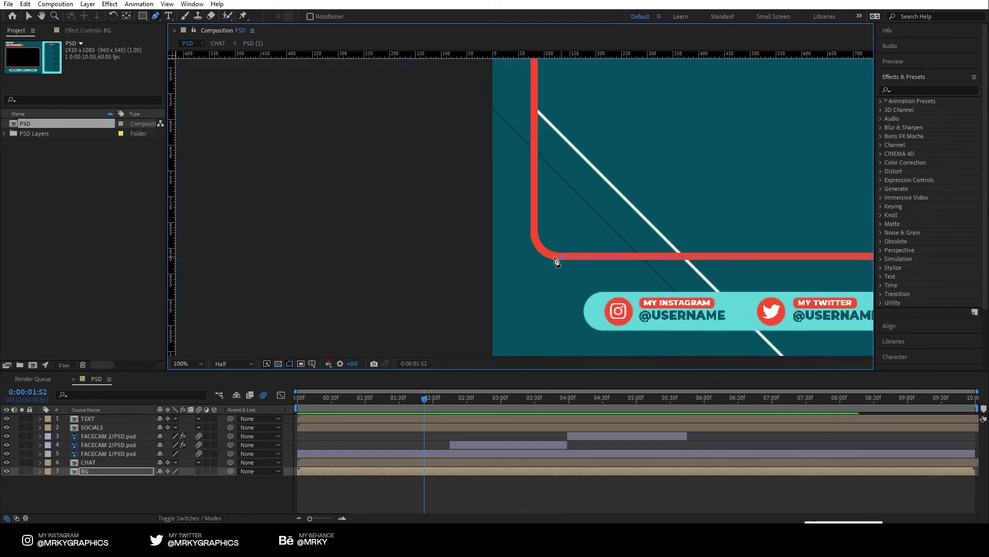
scroll(536, 235, up, 8)
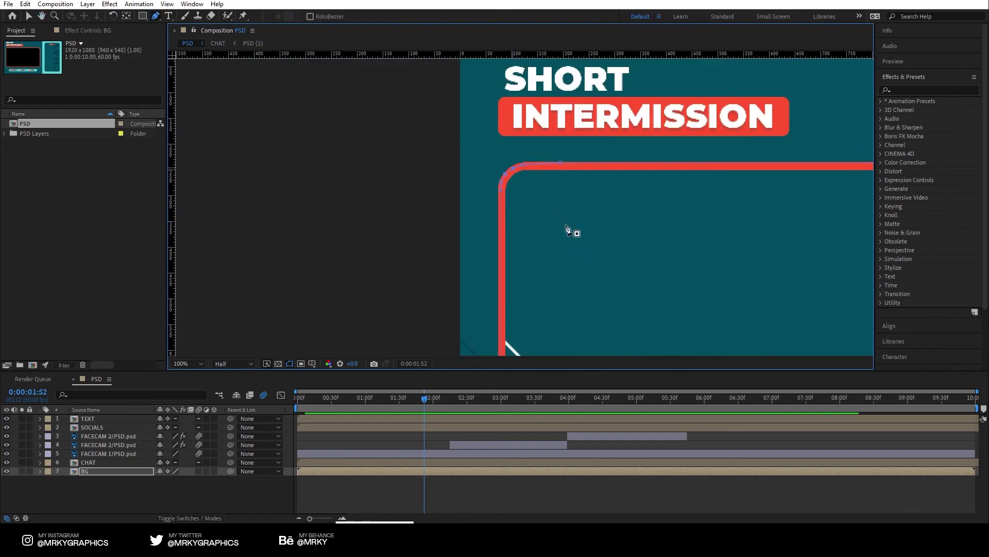
drag(566, 230, 367, 144)
scroll(592, 177, down, 2)
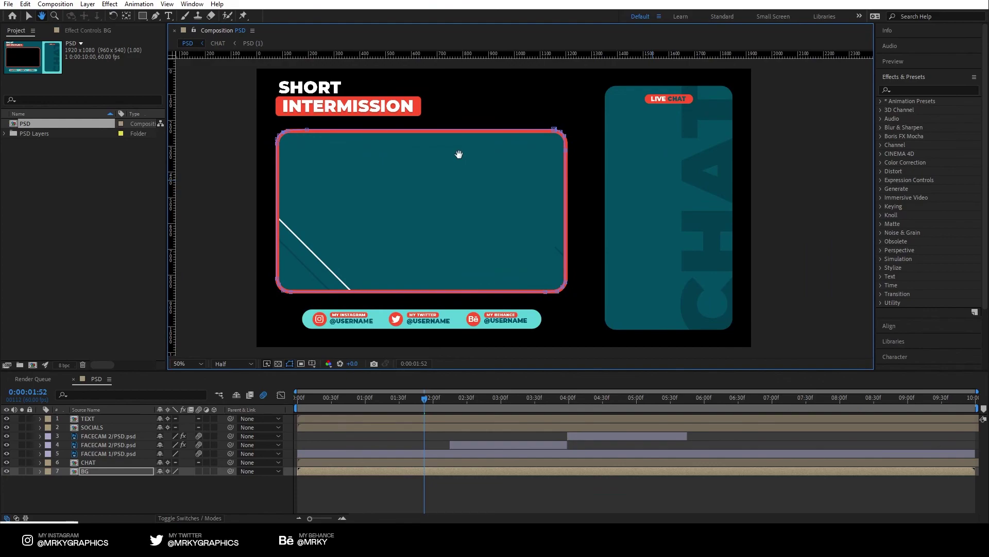
key(g)
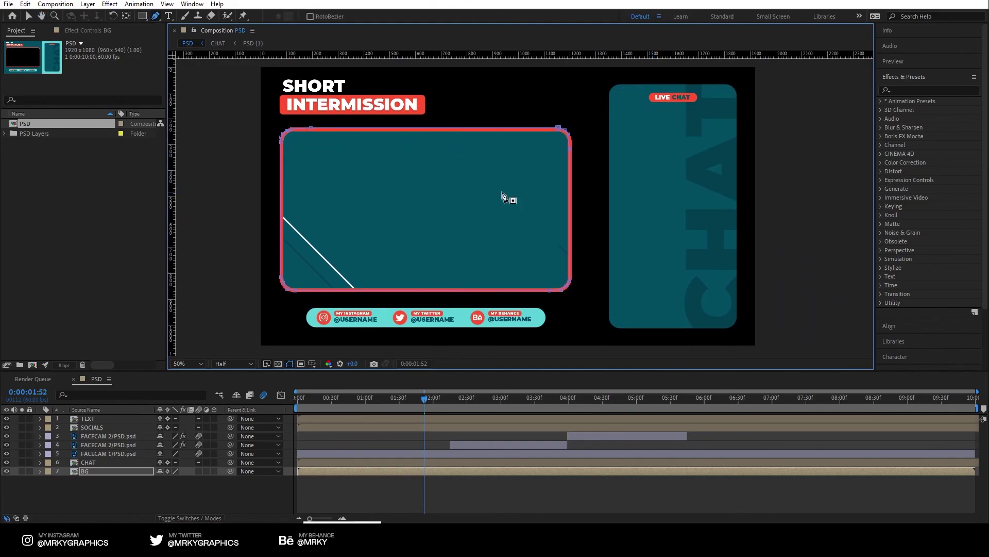
Set the BG layer's Mask 1 mode to Subtract to cut out the facecam area, and deselect the layer
click(40, 471)
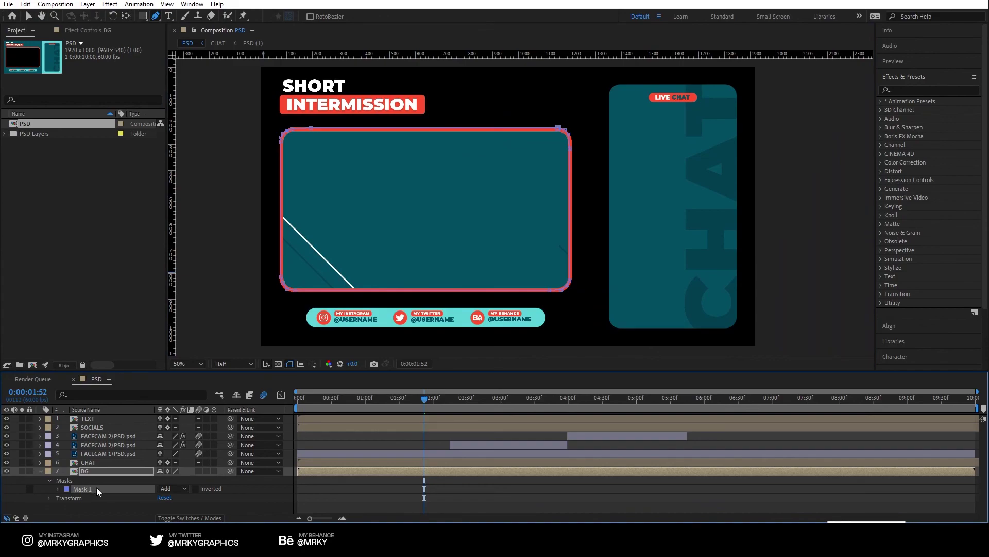
click(181, 489)
click(194, 436)
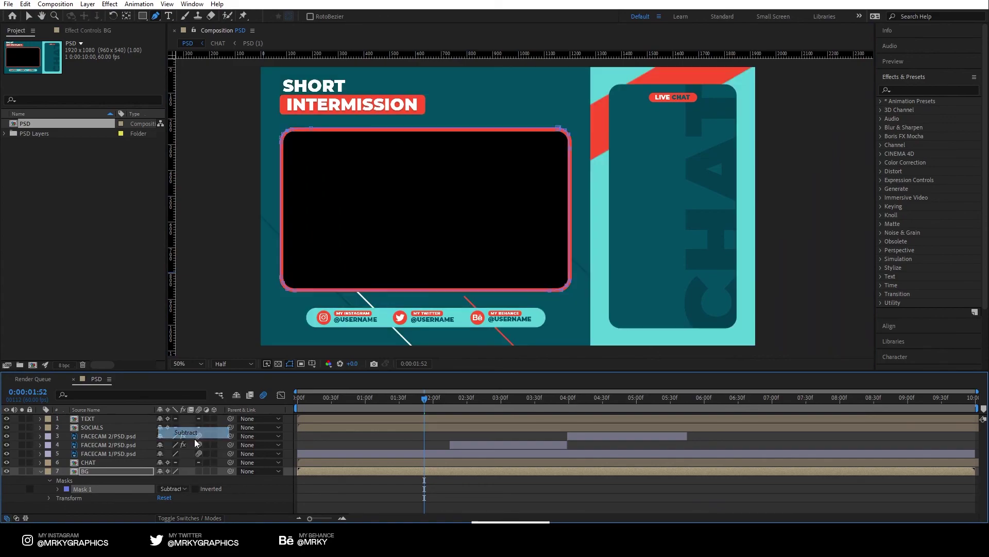
click(248, 495)
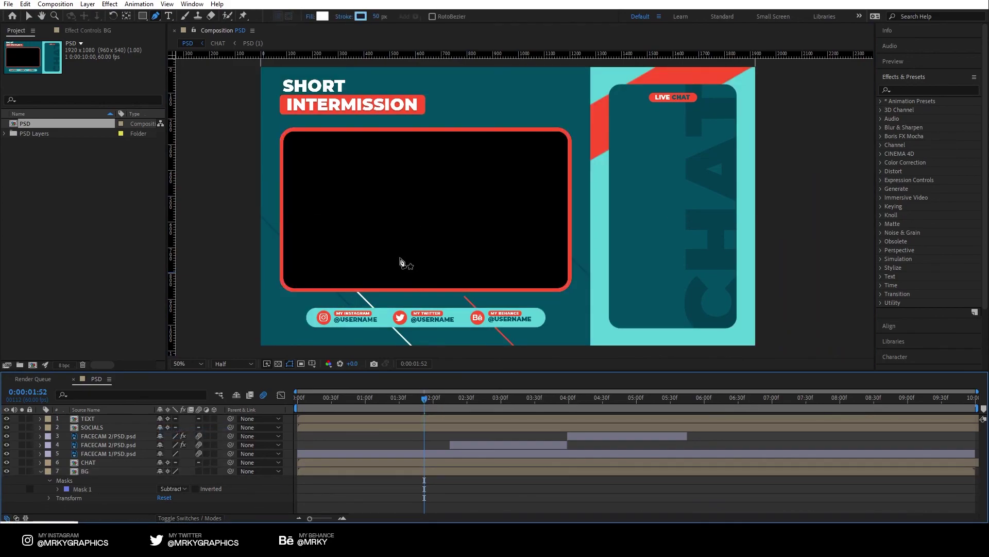
Show the transparency grid and preview the composition with the facecam cutout from the first frame
click(279, 363)
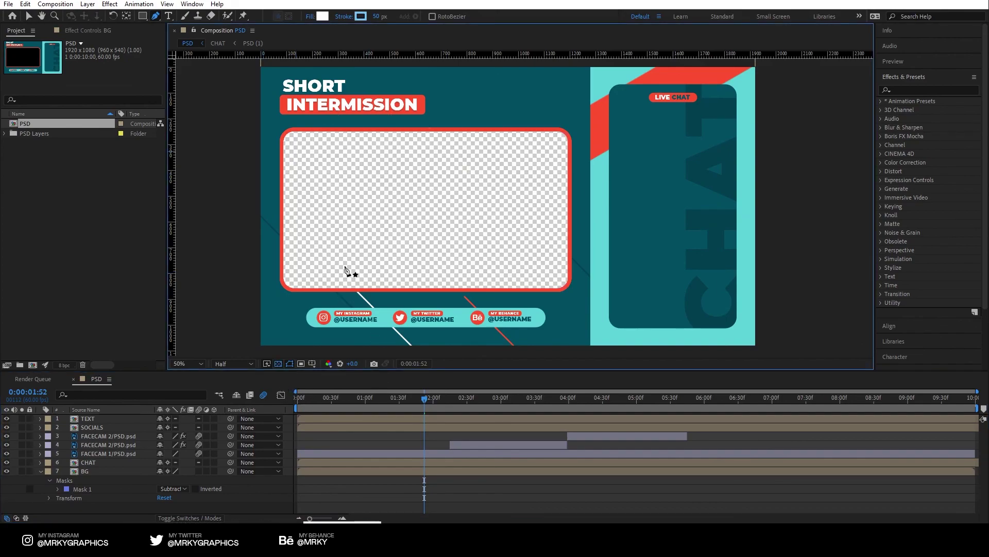
drag(420, 400, 280, 397)
key(space)
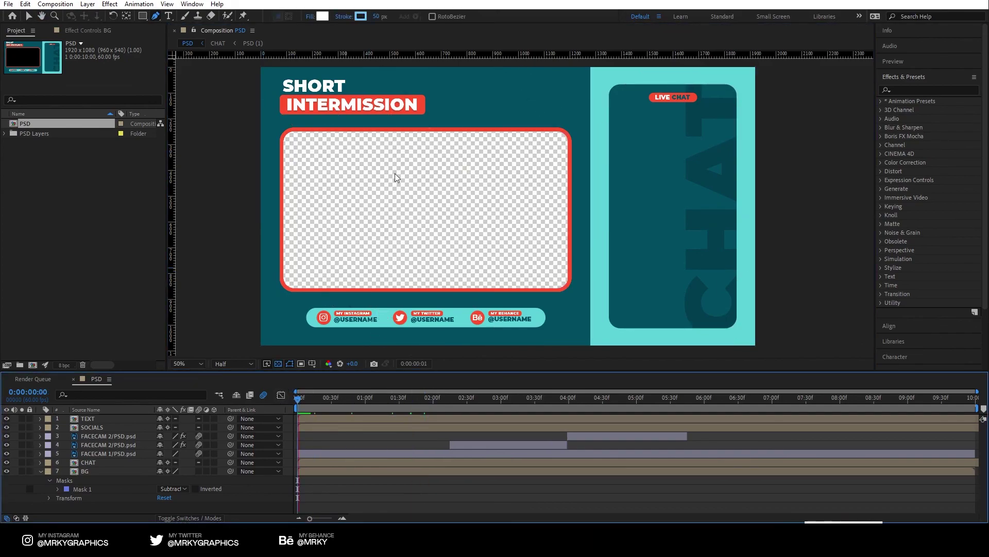